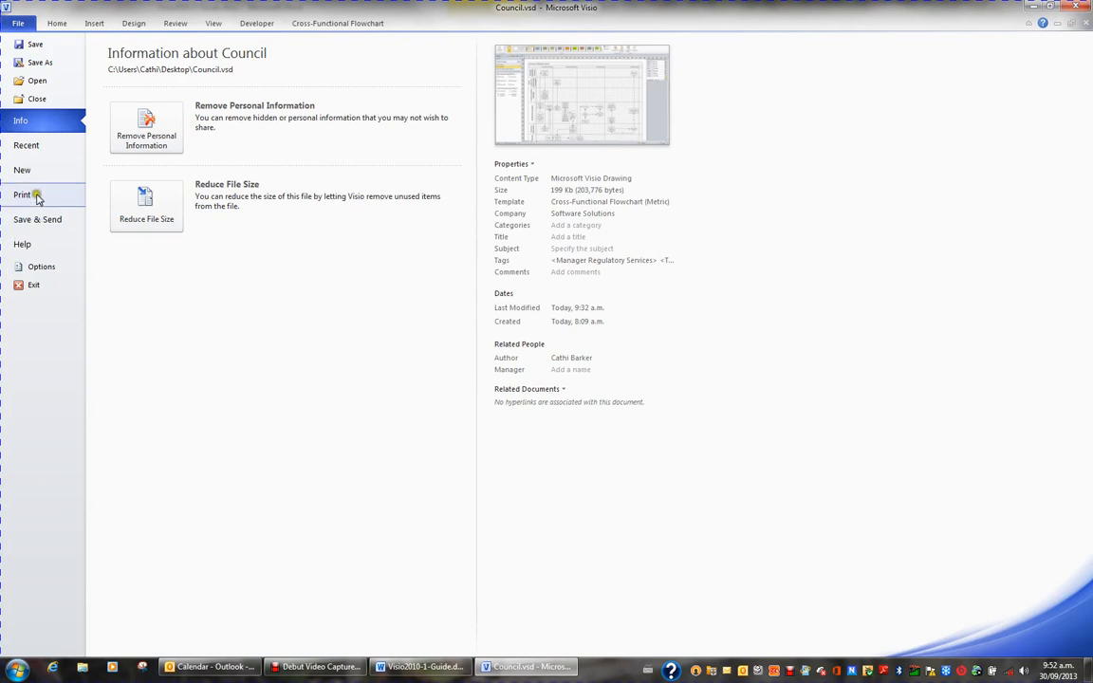
Create a new drawing from the Organization Chart (Metric) template and display its organization chart commands
click(29, 172)
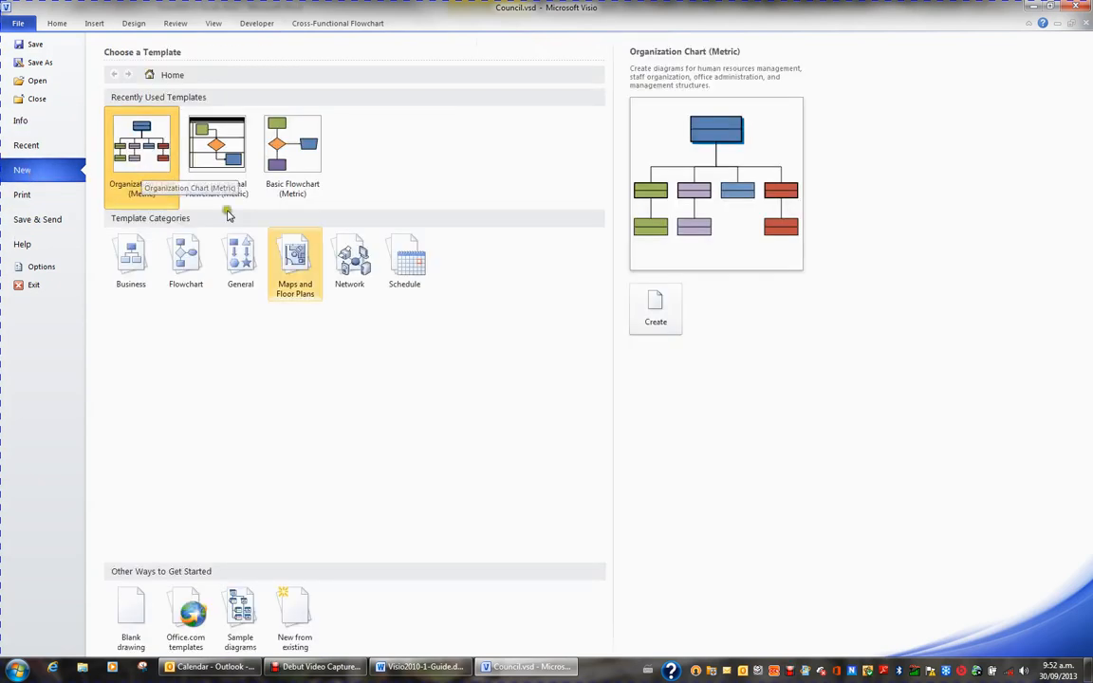
click(664, 310)
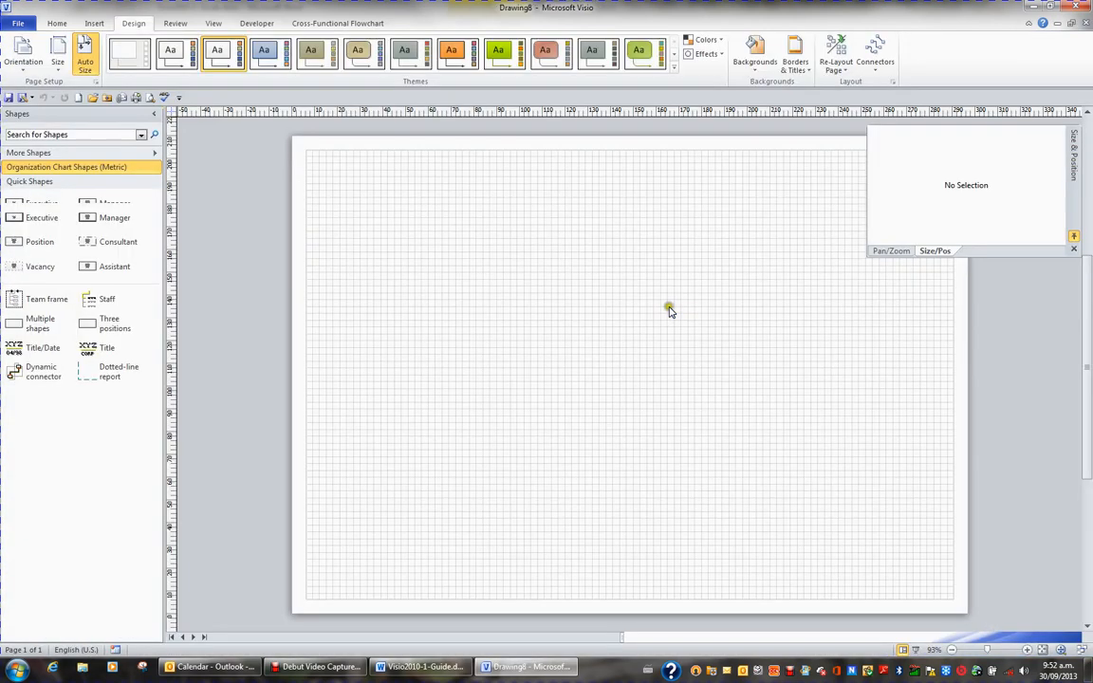
click(654, 311)
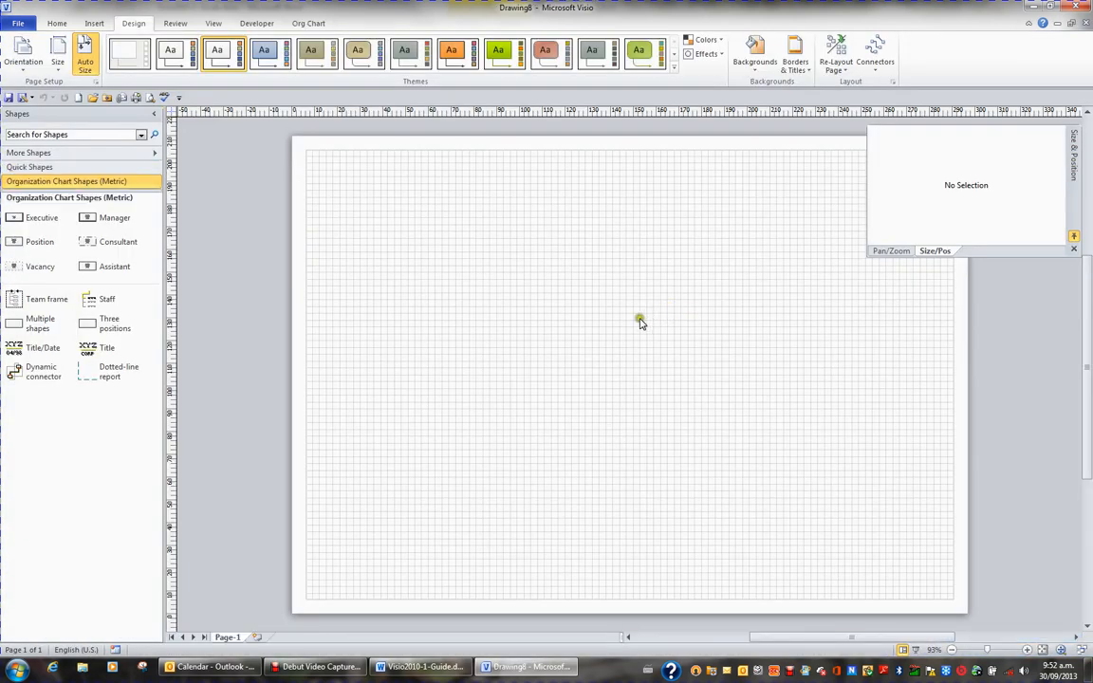
click(124, 187)
click(308, 24)
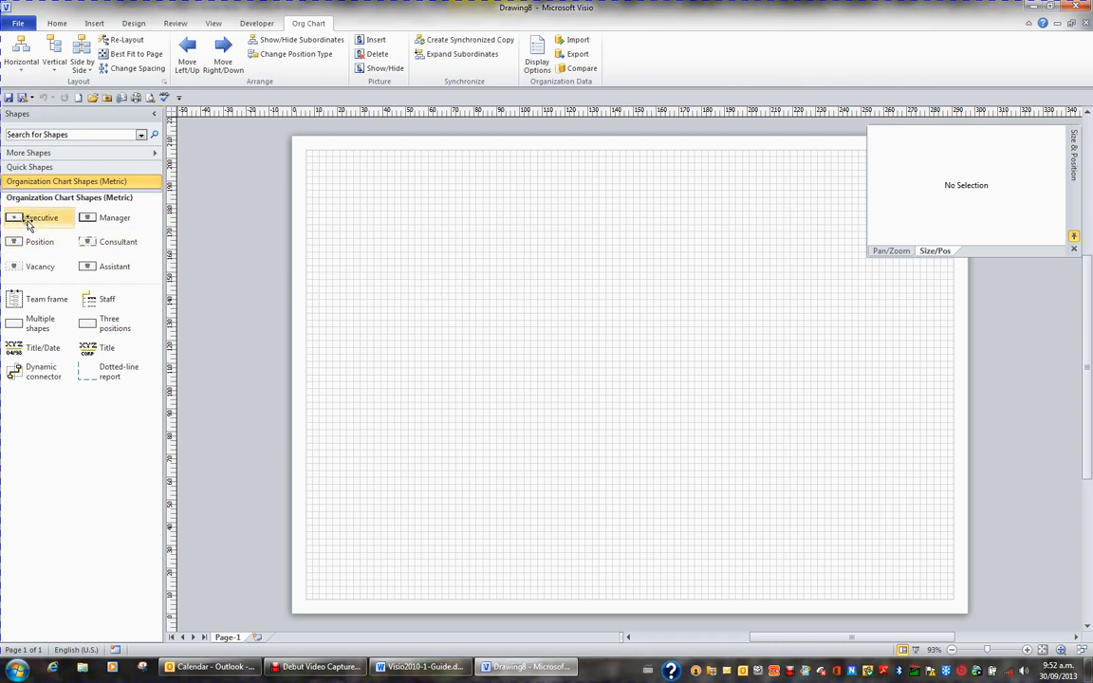
Place an Executive shape at the upper middle of the page, around X 147 mm, Y 177 mm, and dismiss the shape-connecting tip
drag(29, 221, 639, 227)
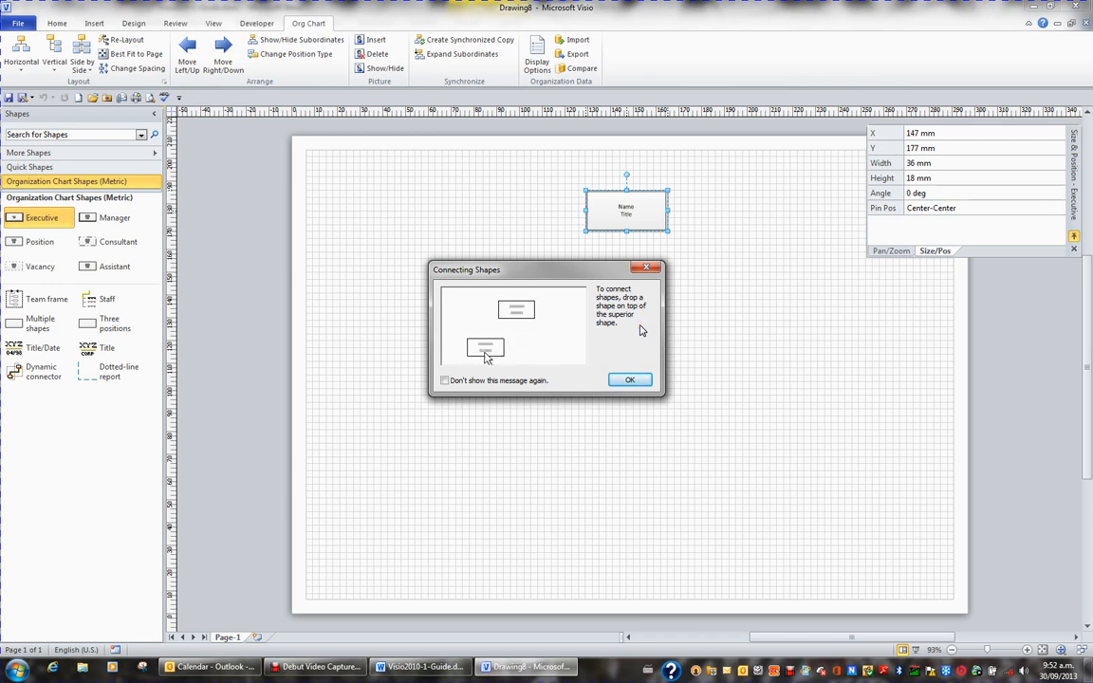
click(623, 382)
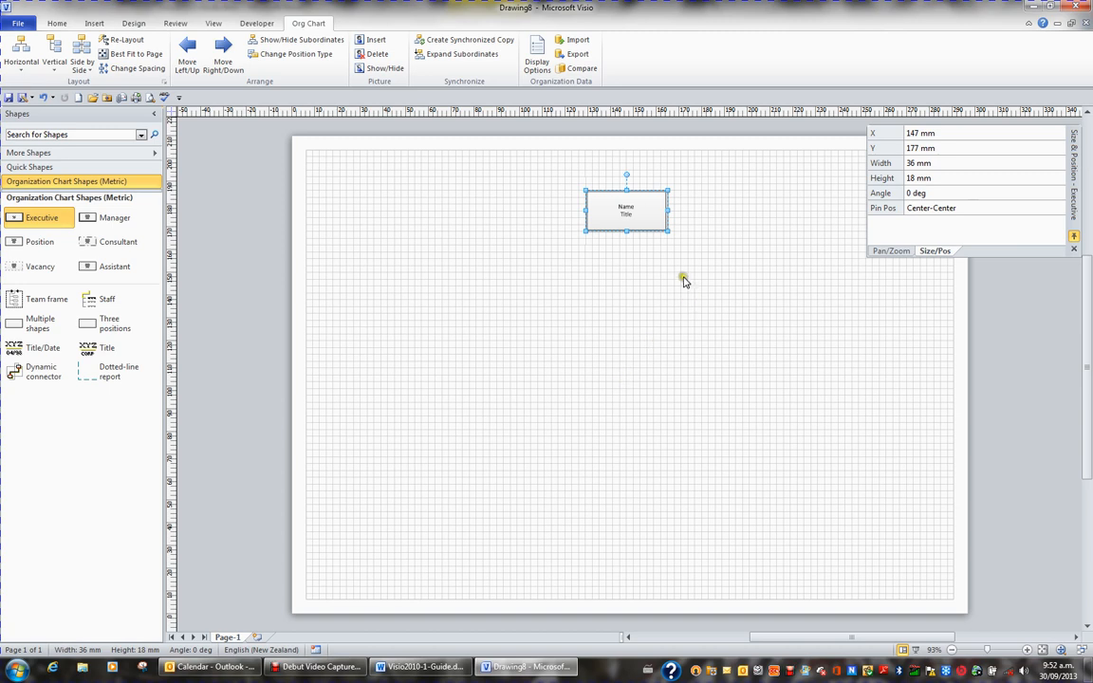
click(680, 277)
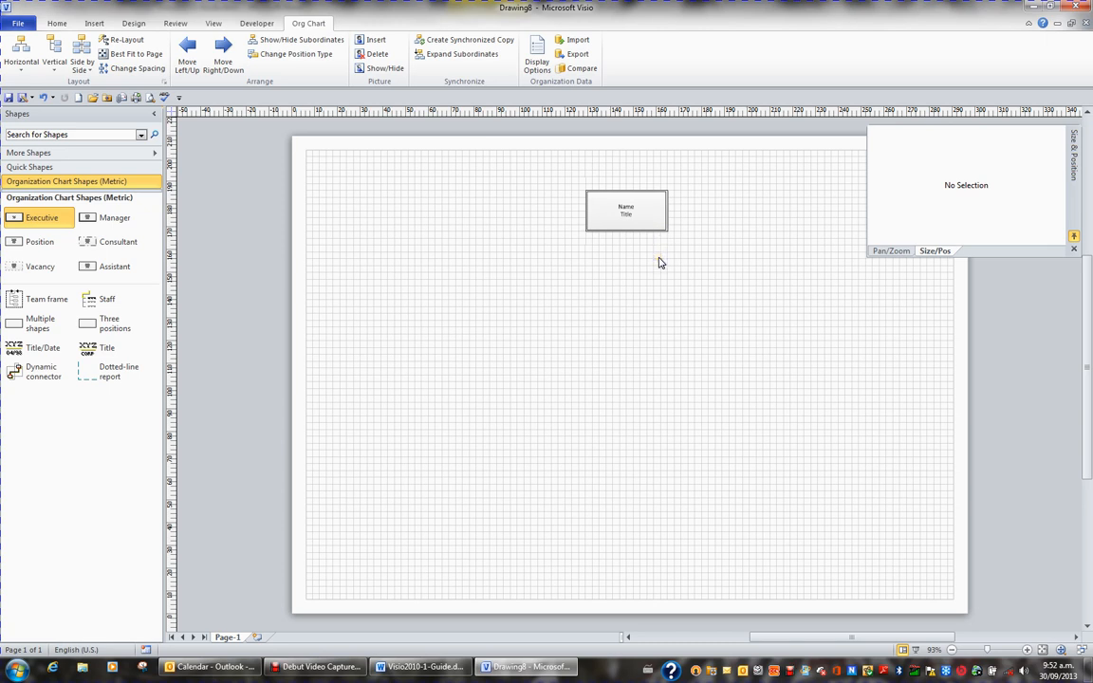
Label the Executive shape with the executive's full name and the title CEO on a second line
click(622, 217)
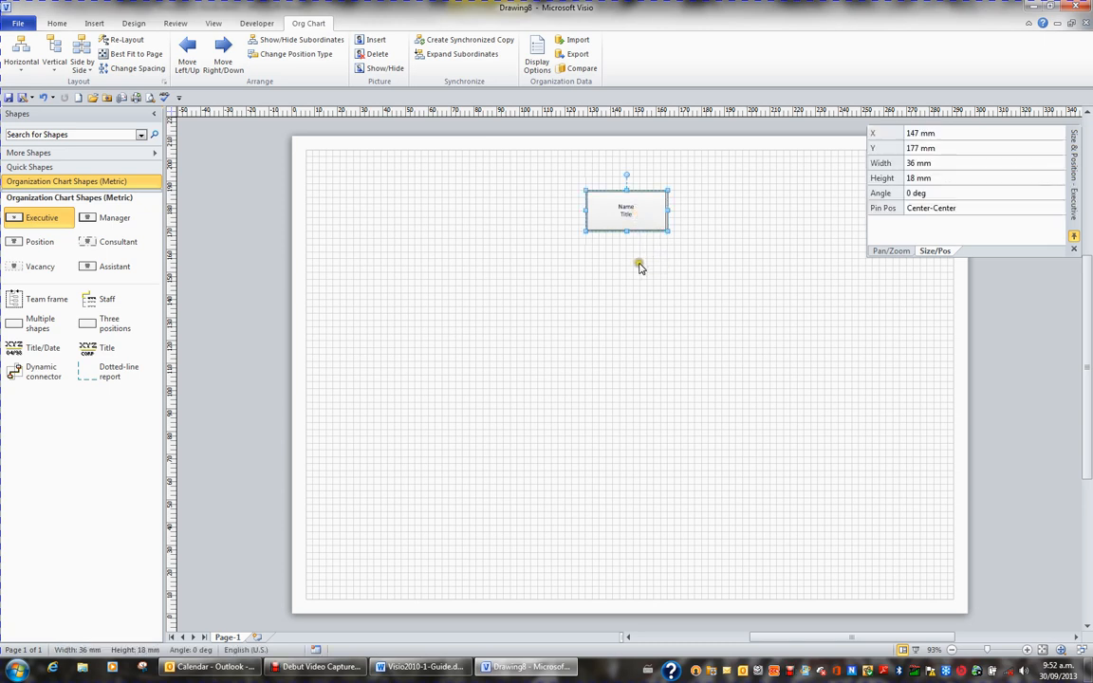
text(Mary )
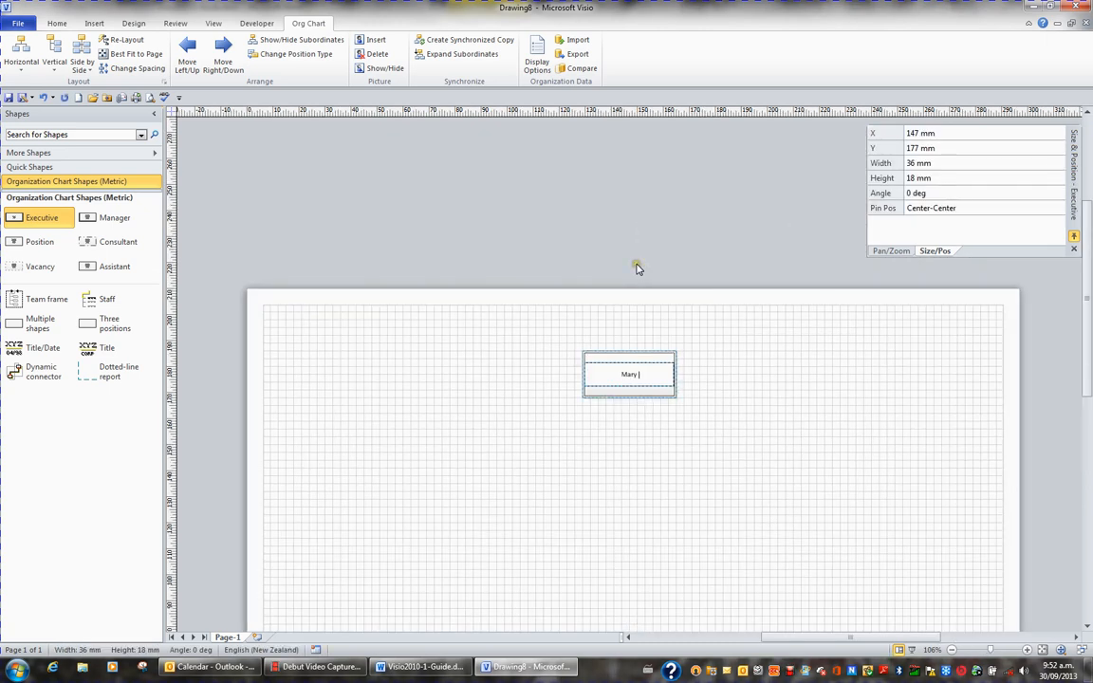
text(Baker)
key(Return)
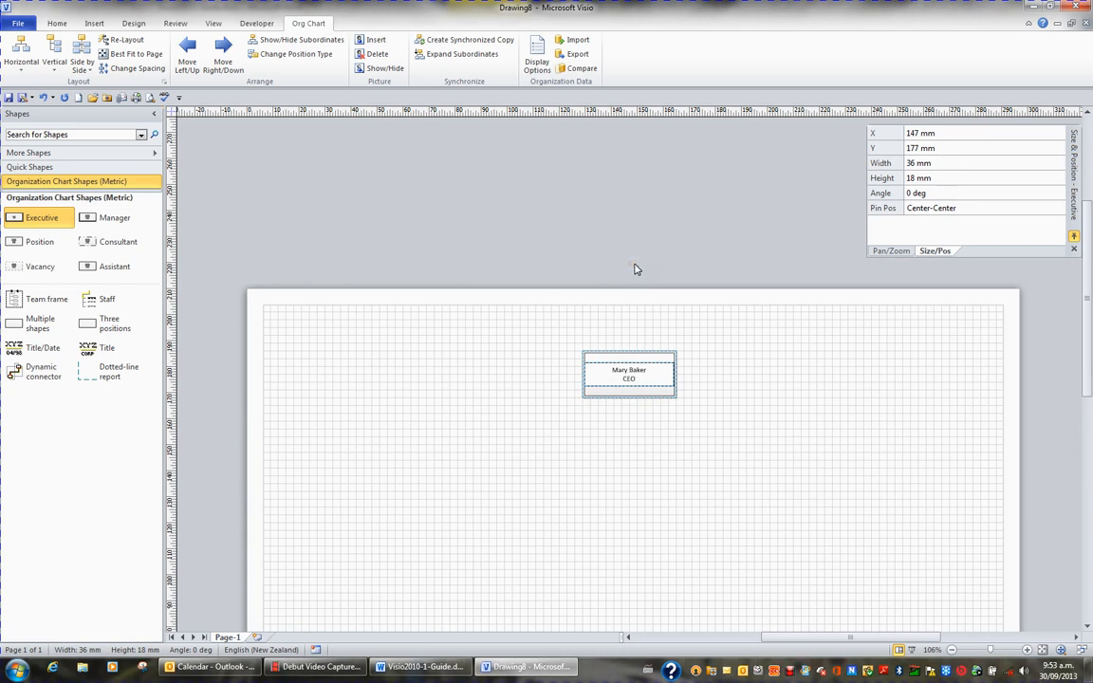
click(760, 409)
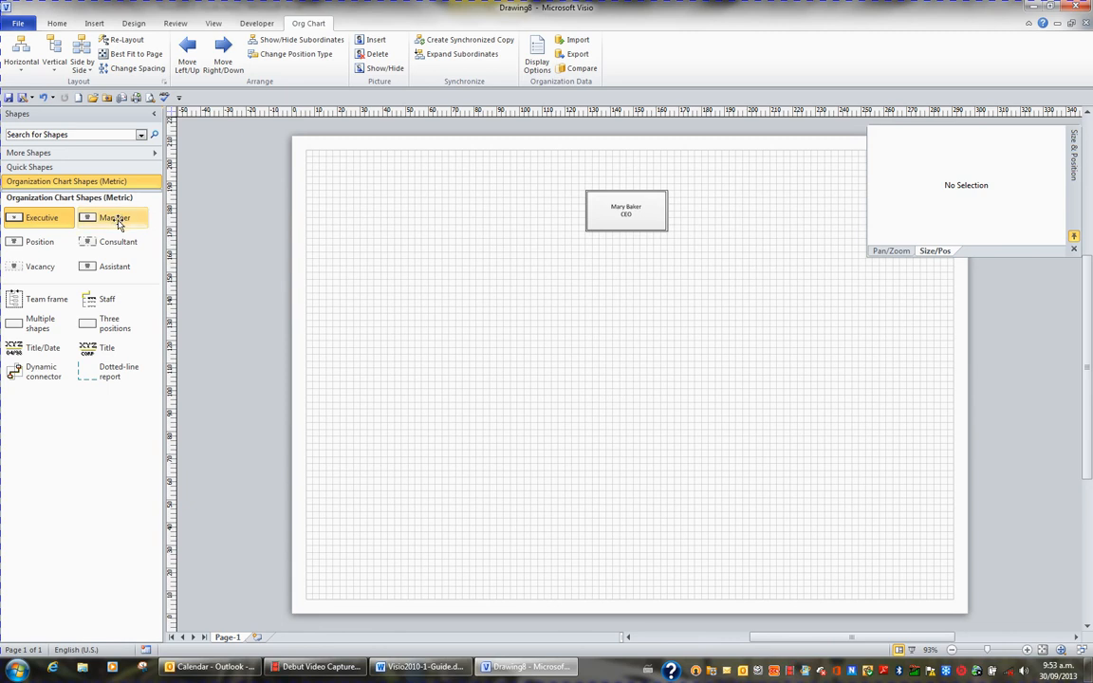
Add a Manager shape reporting to the CEO, labelled with the manager's full name and the title Sales
drag(118, 224, 619, 221)
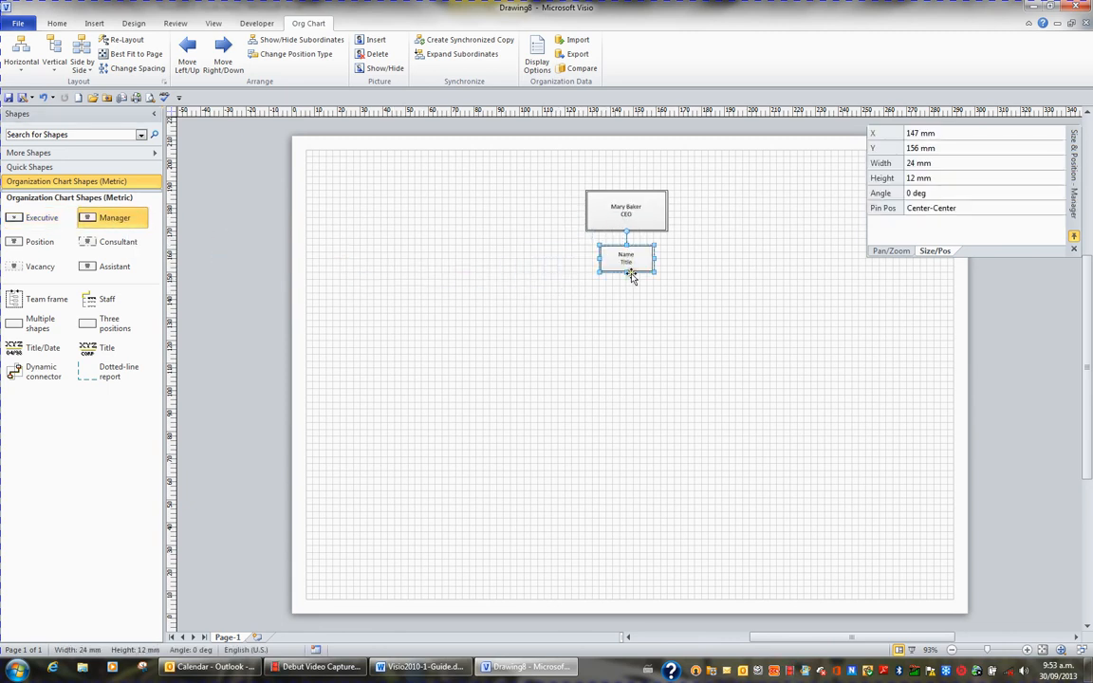
text(P)
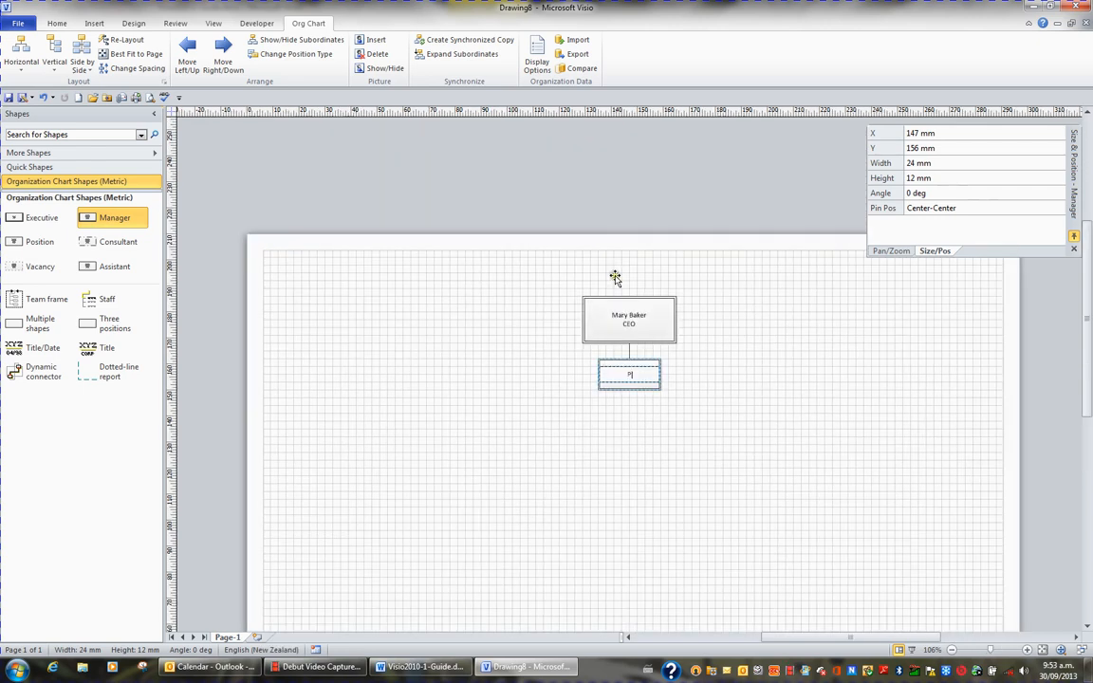
text(eter Jones)
key(Return)
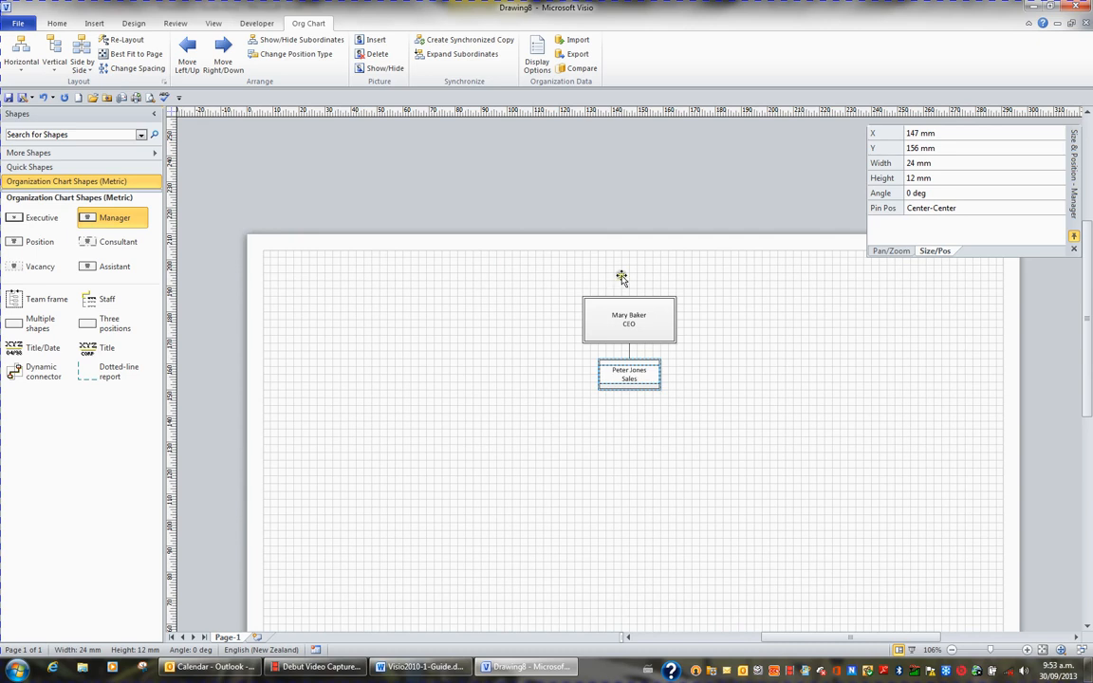
click(693, 369)
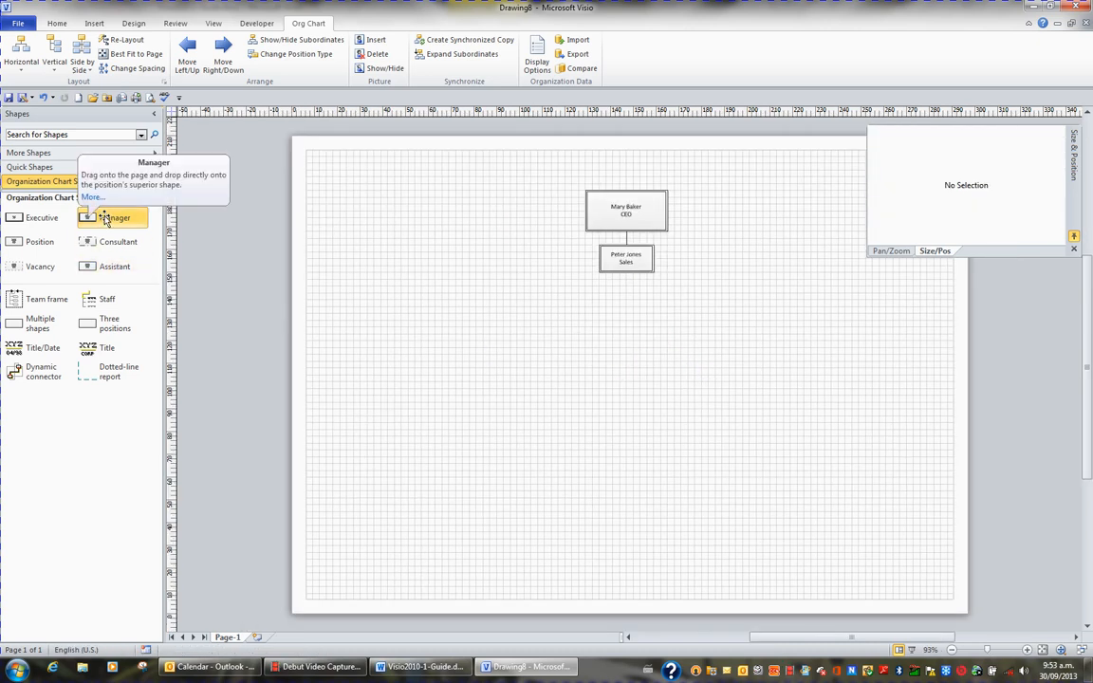
Add a second Manager shape under the CEO, labelled with the manager's full name and the title Production
drag(108, 218, 631, 216)
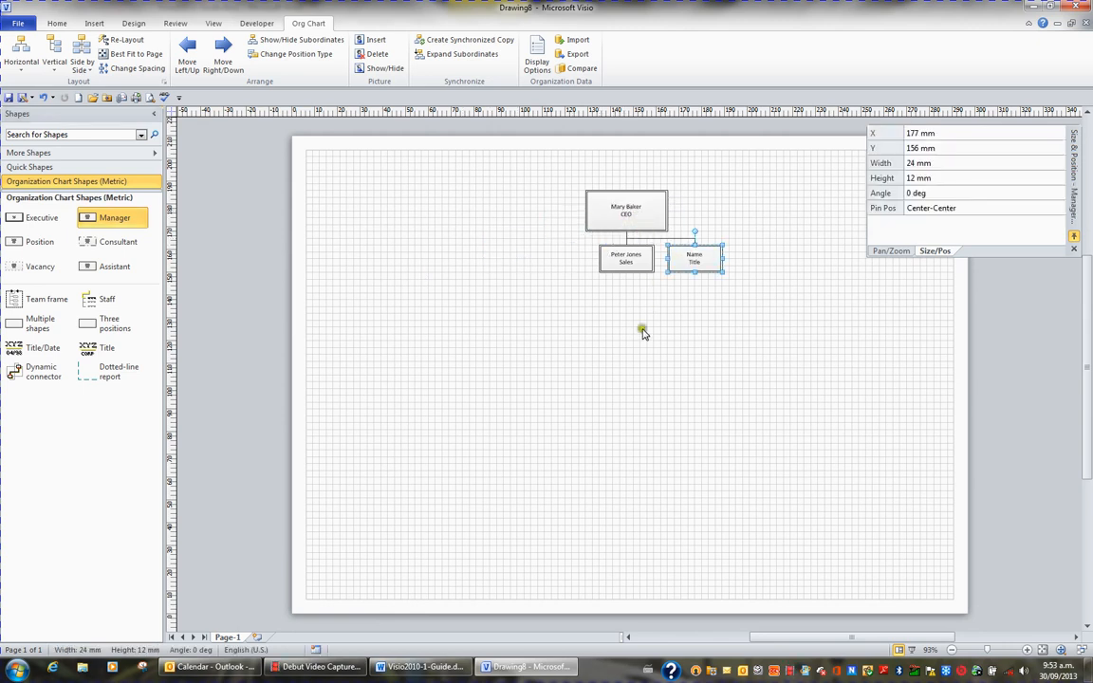
text(Paul )
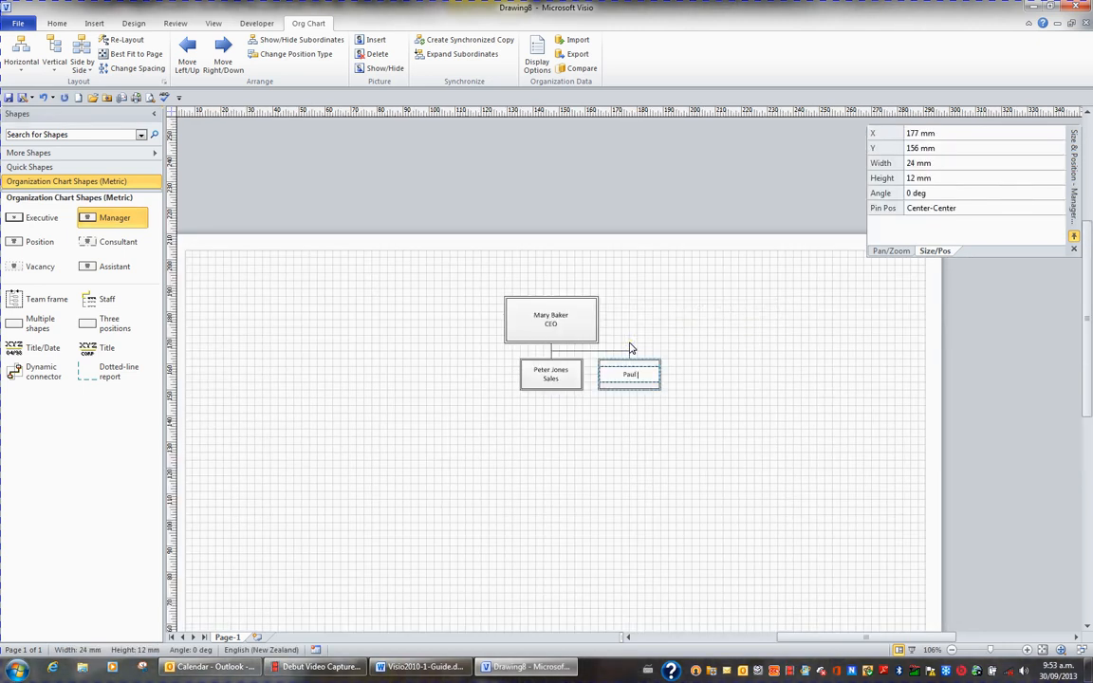
text(Adams)
key(Return)
text(Production)
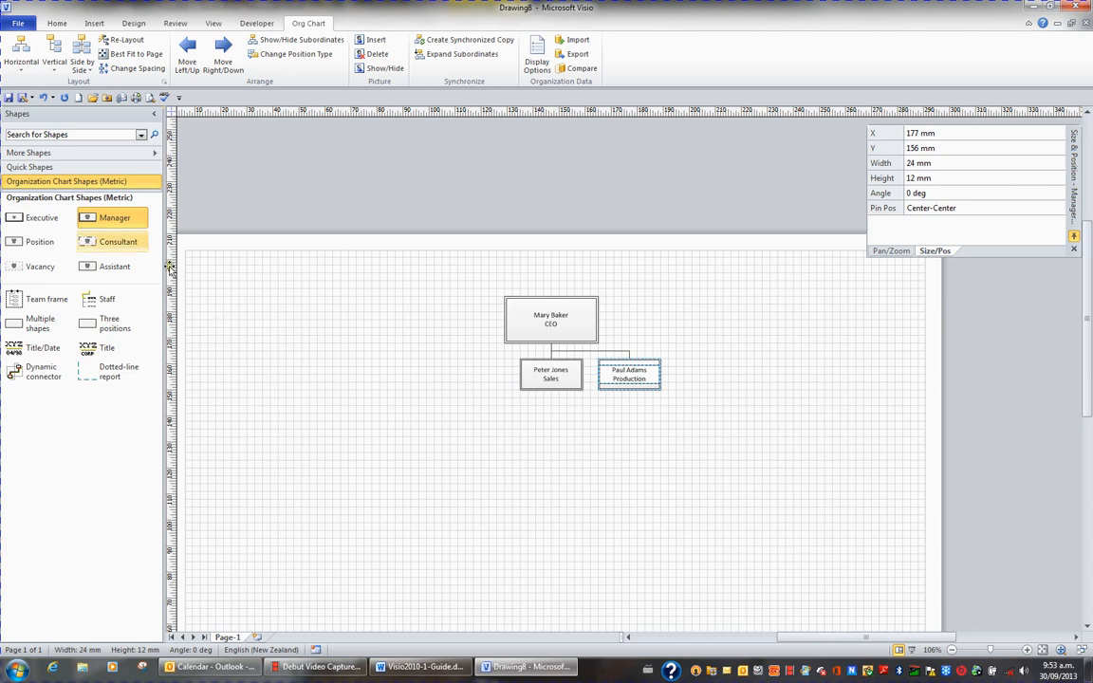
Add a third Manager shape under the CEO, labelled with the manager's full name and the title Marketing
drag(119, 216, 563, 321)
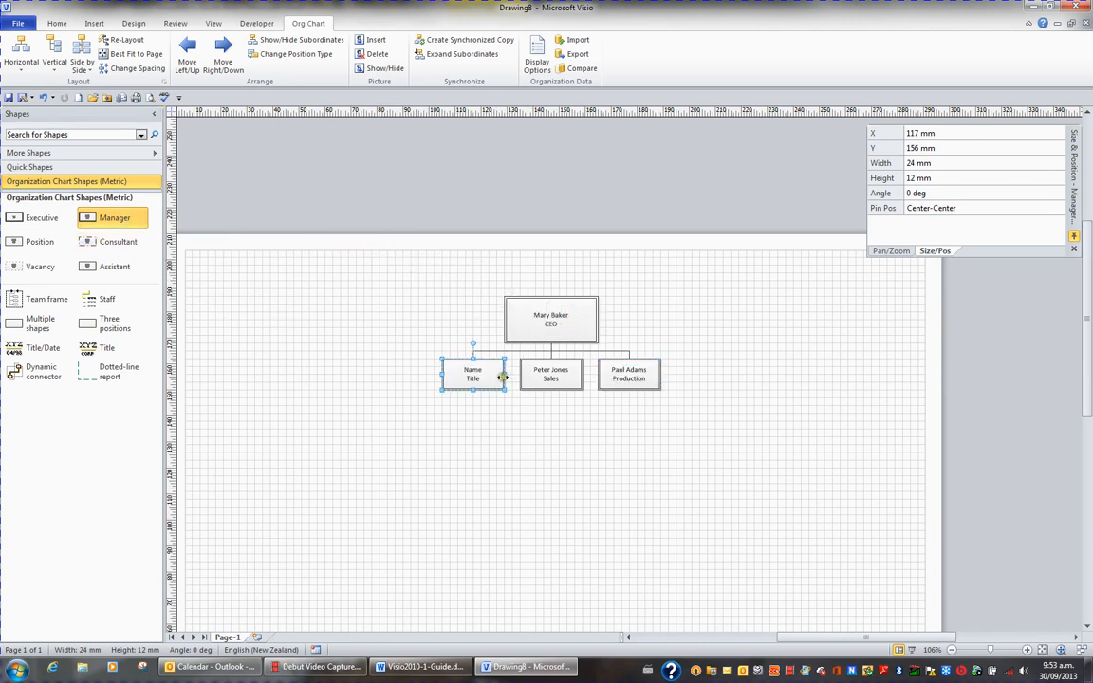
text(Carol Smith)
key(Return)
text(Marketing)
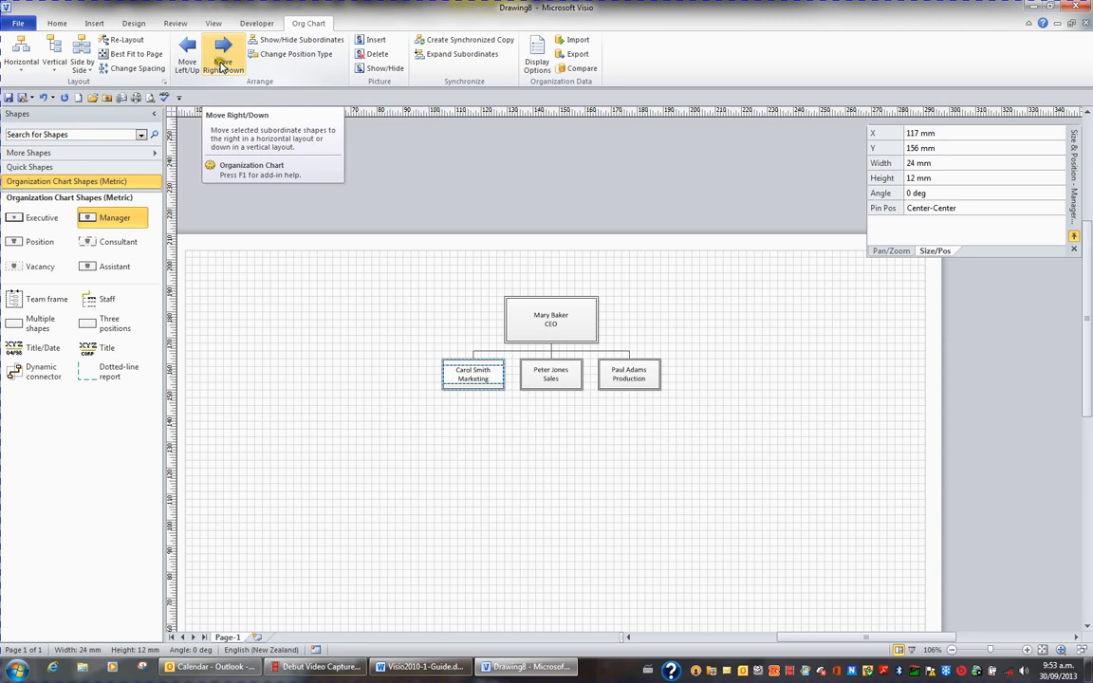
click(465, 407)
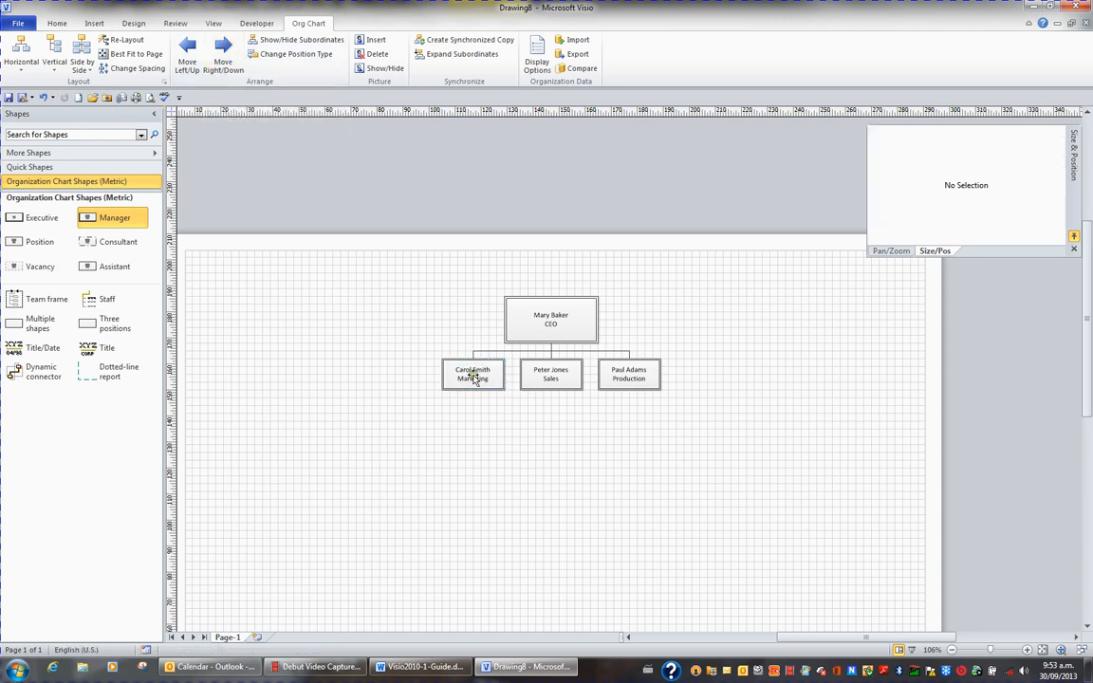
Reposition the Marketing box to the right of Production and the Sales box well left of the CEO, at about X 69 mm
drag(472, 372, 698, 372)
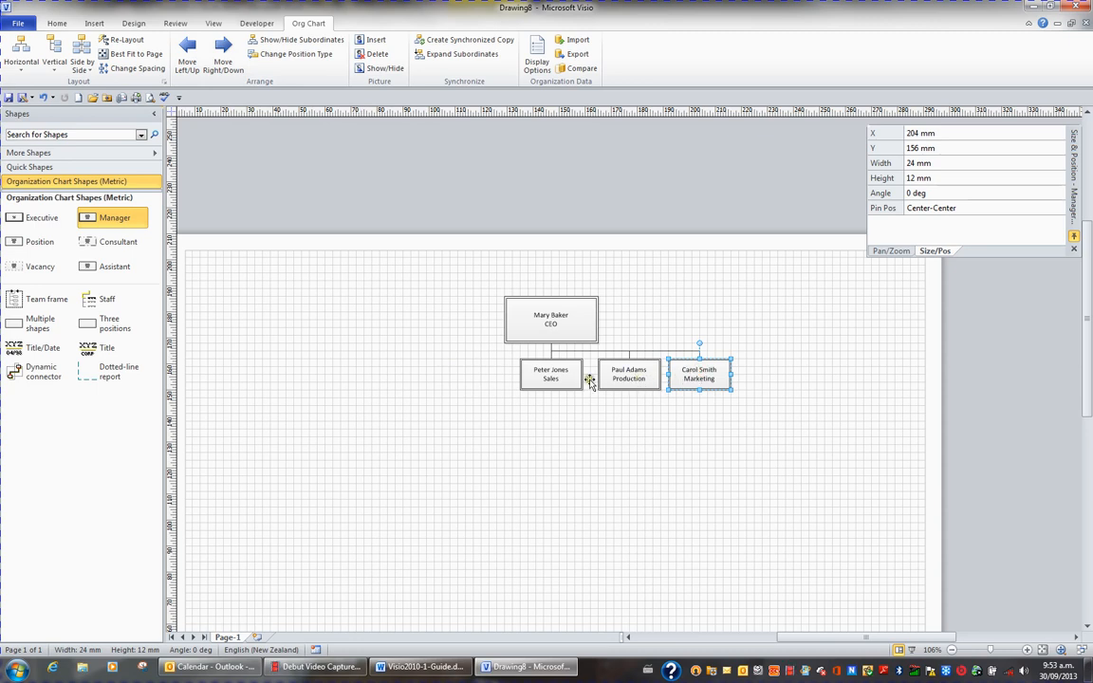
drag(561, 377, 457, 379)
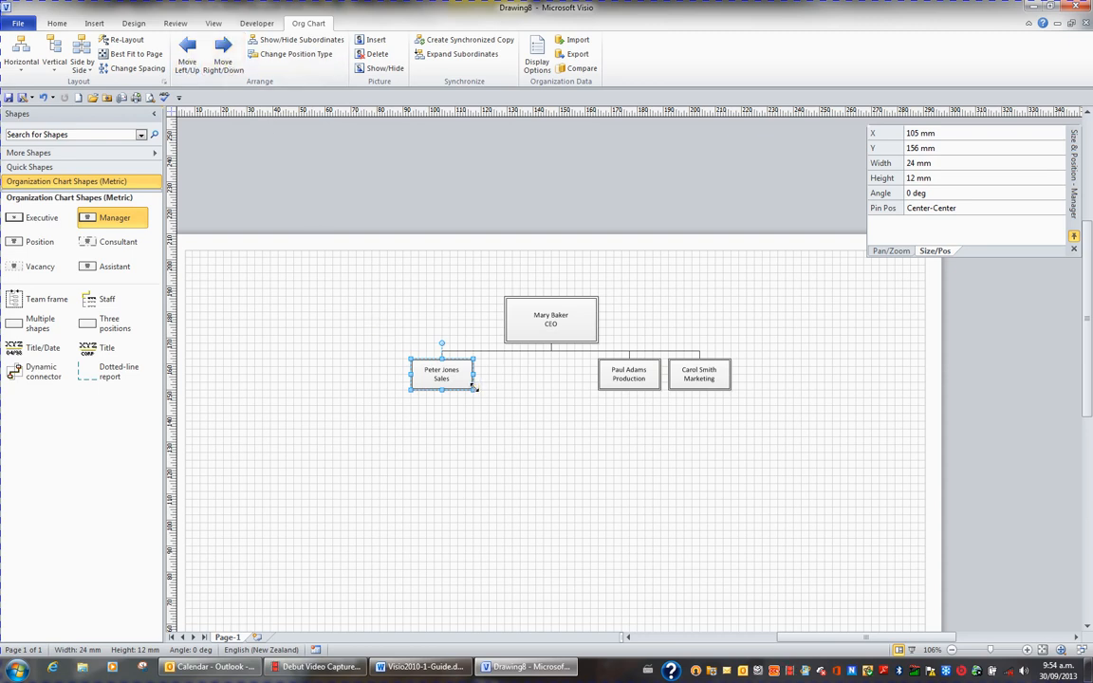
key(Left)
key(Left)
key(Left)
key(Left)
key(Left)
key(Left)
key(Left)
key(Left)
key(Left)
key(Left)
key(Left)
key(Left)
key(Left)
key(Left)
key(Left)
key(Left)
key(Left)
key(Left)
key(Left)
key(Left)
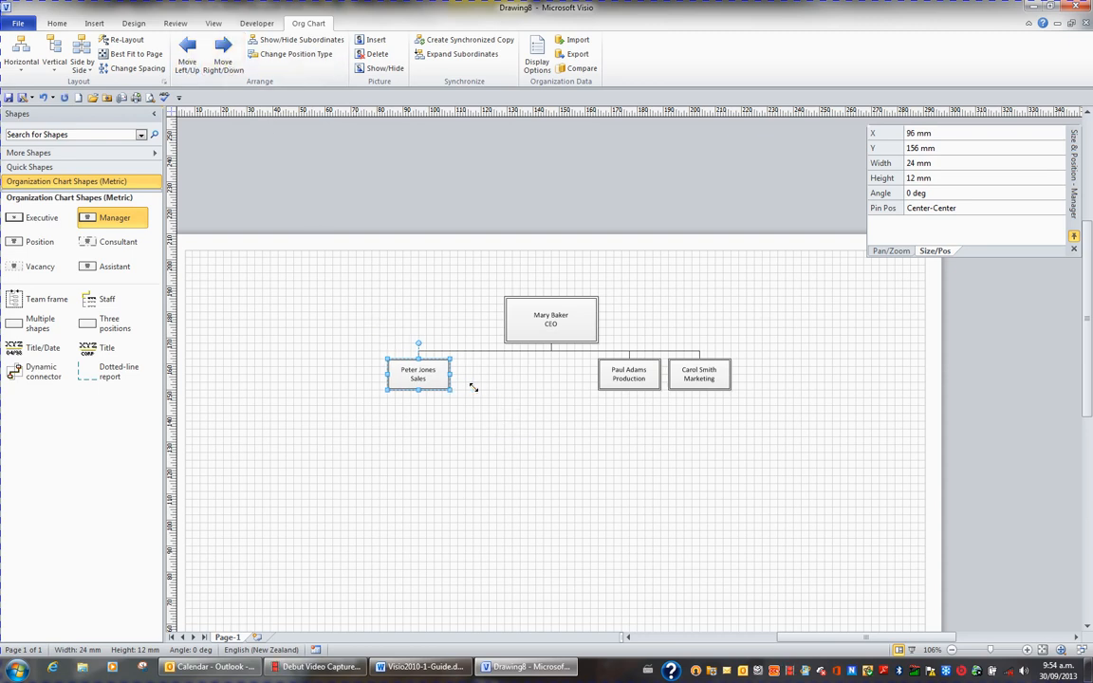
key(Left)
key(Left)
key(Left)
key(Left)
key(Left)
key(Left)
key(Left)
key(Left)
key(Left)
key(Left)
key(Left)
key(Left)
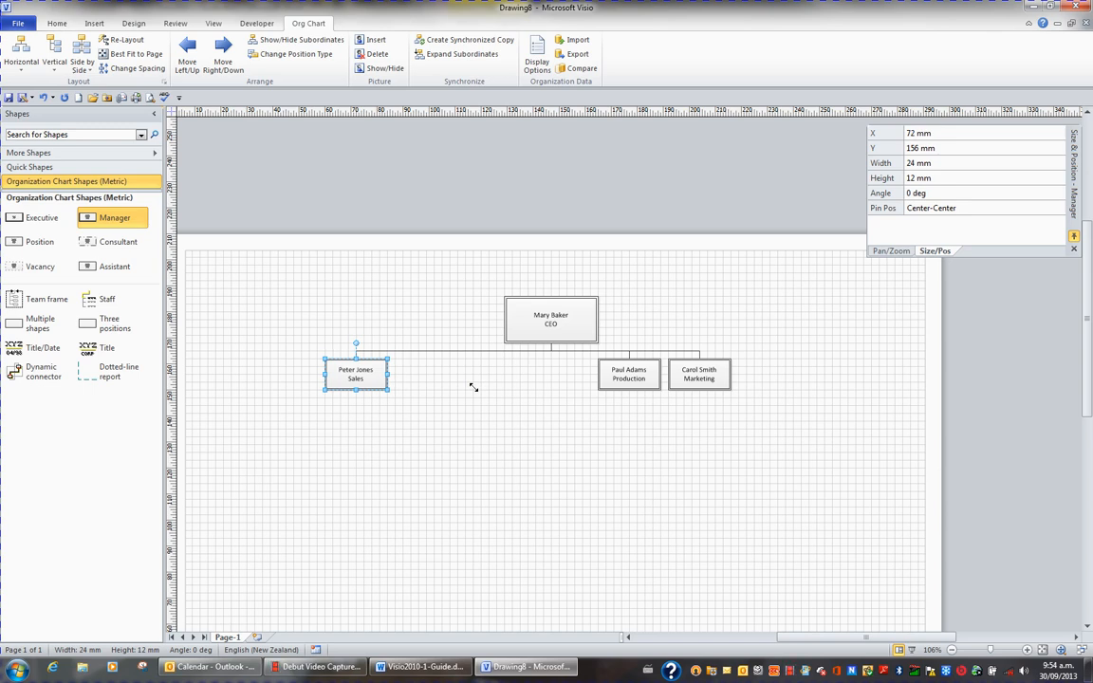
Shift the Production manager box left so it sits centred beneath the CEO box
click(625, 379)
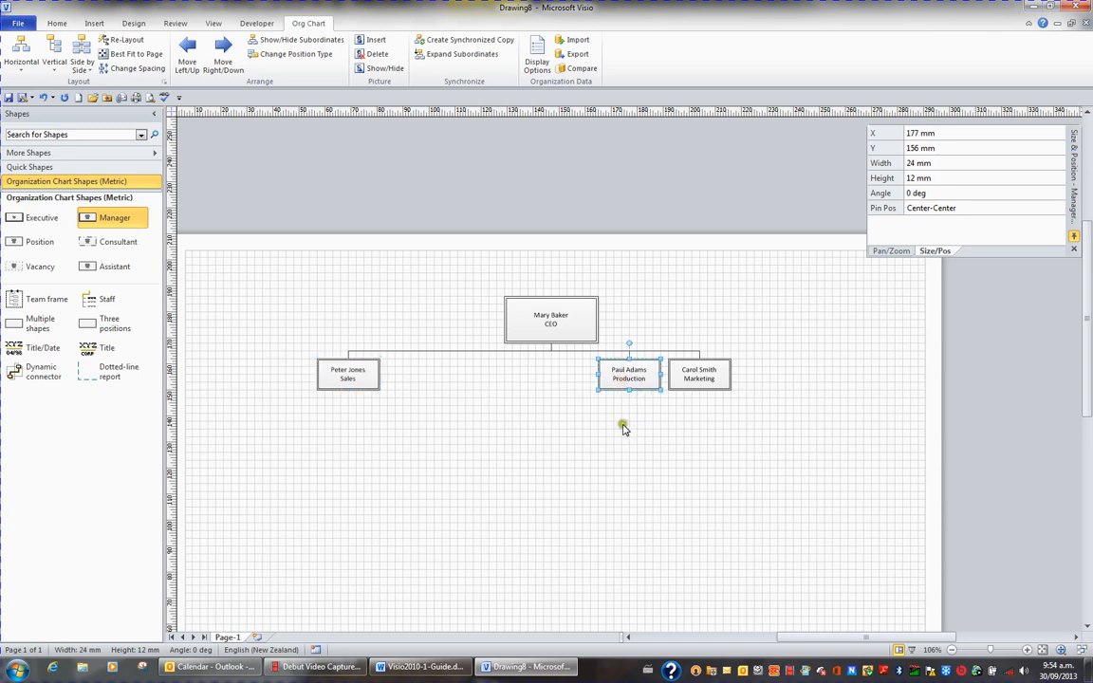
key(Left)
key(Left)
key(Left)
key(Left)
key(Left)
key(Left)
key(Left)
key(Left)
key(Left)
key(Left)
key(Left)
key(Left)
key(Left)
key(Left)
key(Left)
key(Left)
key(Left)
key(Left)
key(Left)
key(Left)
key(Left)
key(Left)
key(Left)
key(Left)
key(Left)
key(Left)
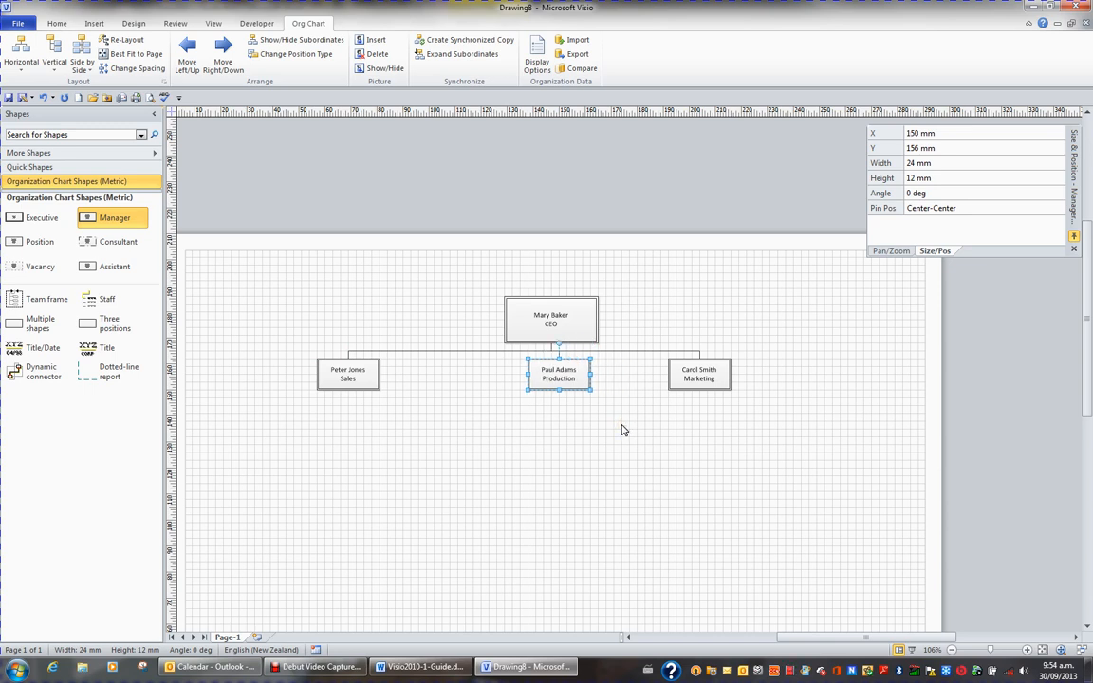
Shift the Marketing manager box further right, to about X 228 mm, to balance the row of managers
click(702, 375)
key(Right)
key(Right)
key(Right)
key(Right)
key(Right)
key(Right)
key(Right)
key(Right)
key(Right)
key(Right)
key(Right)
key(Right)
key(Right)
key(Right)
key(Right)
key(Right)
key(Right)
key(Right)
key(Right)
key(Right)
key(Right)
key(Right)
key(Right)
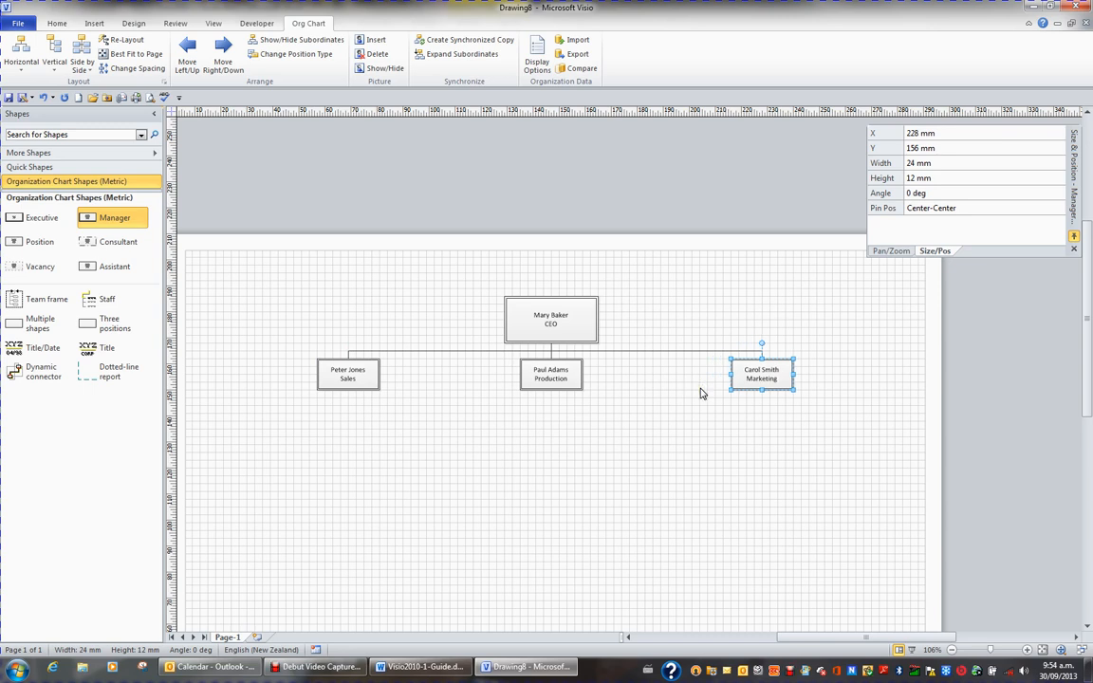
click(683, 397)
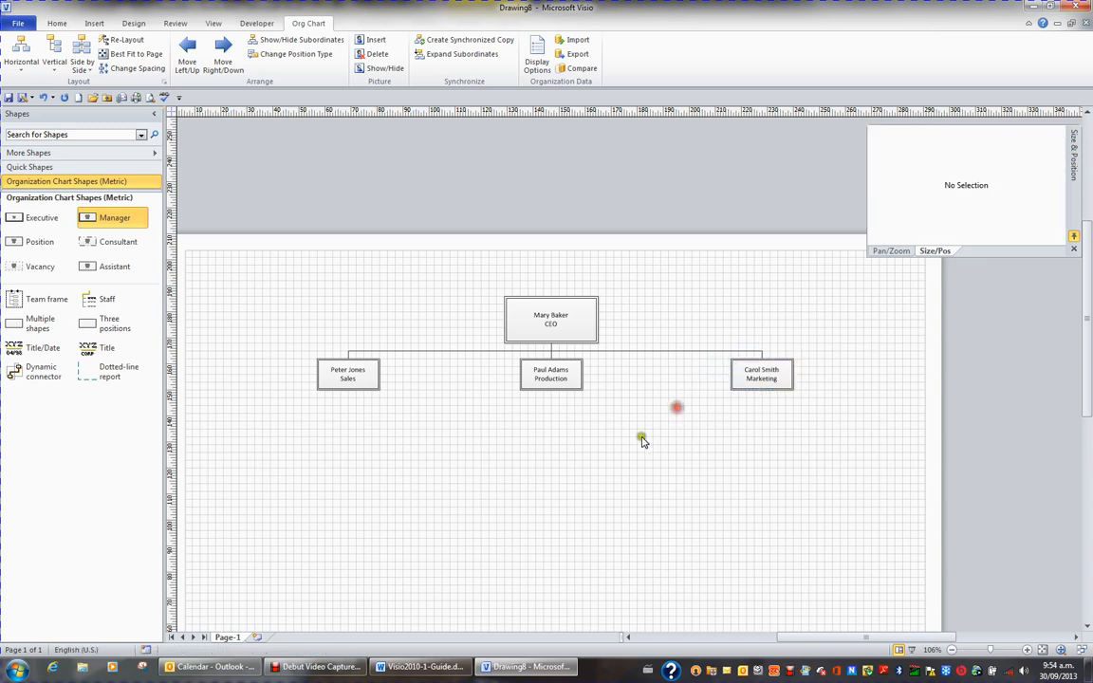
Add a Position shape reporting to the Sales manager and label it with the employee's full name
scroll(634, 452, down, 2)
click(490, 422)
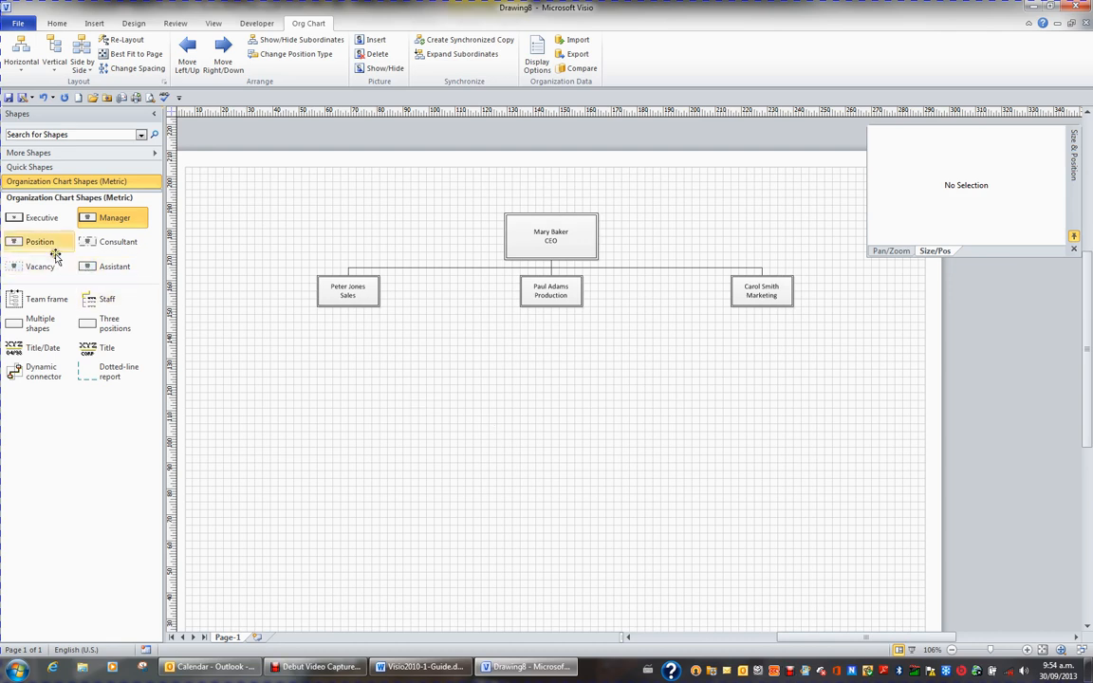
drag(38, 244, 347, 300)
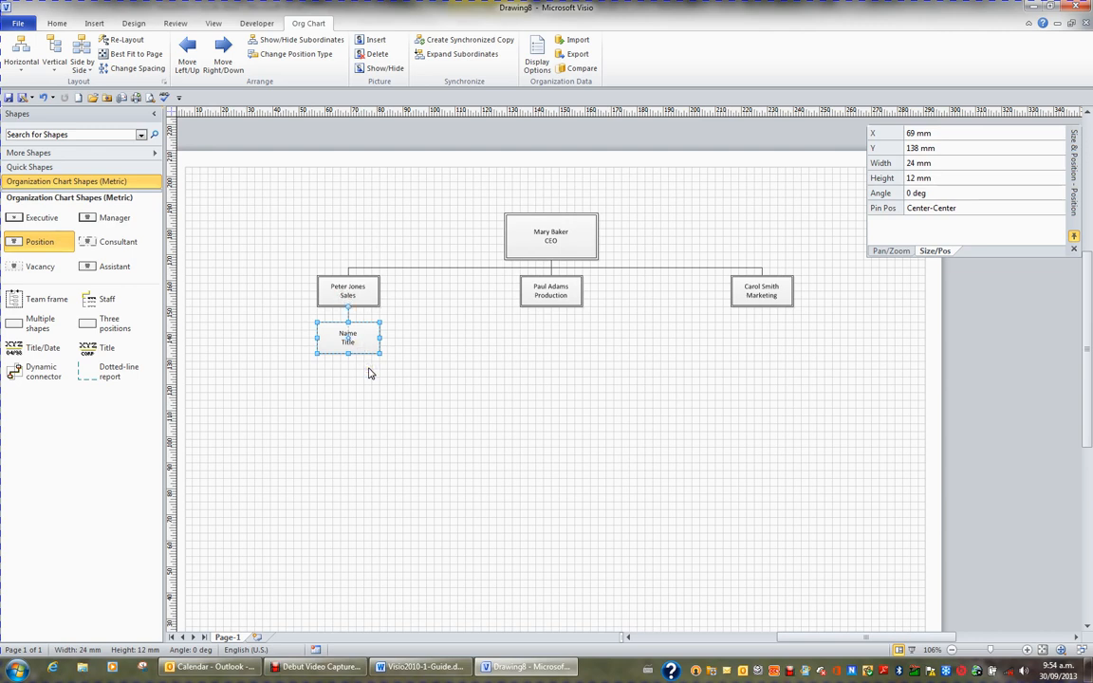
text(Steve Wong)
Add a second Position shape under the Sales manager, beside the first, and label it with the employee's full name
drag(39, 241, 337, 286)
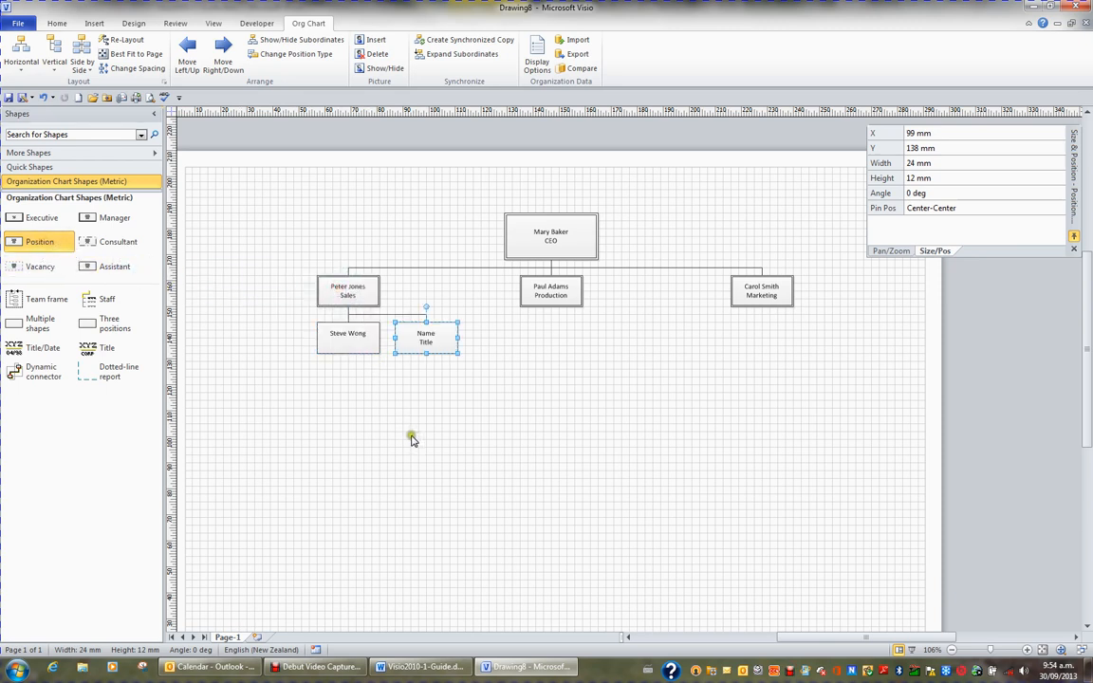
text(Paul Knight)
click(418, 429)
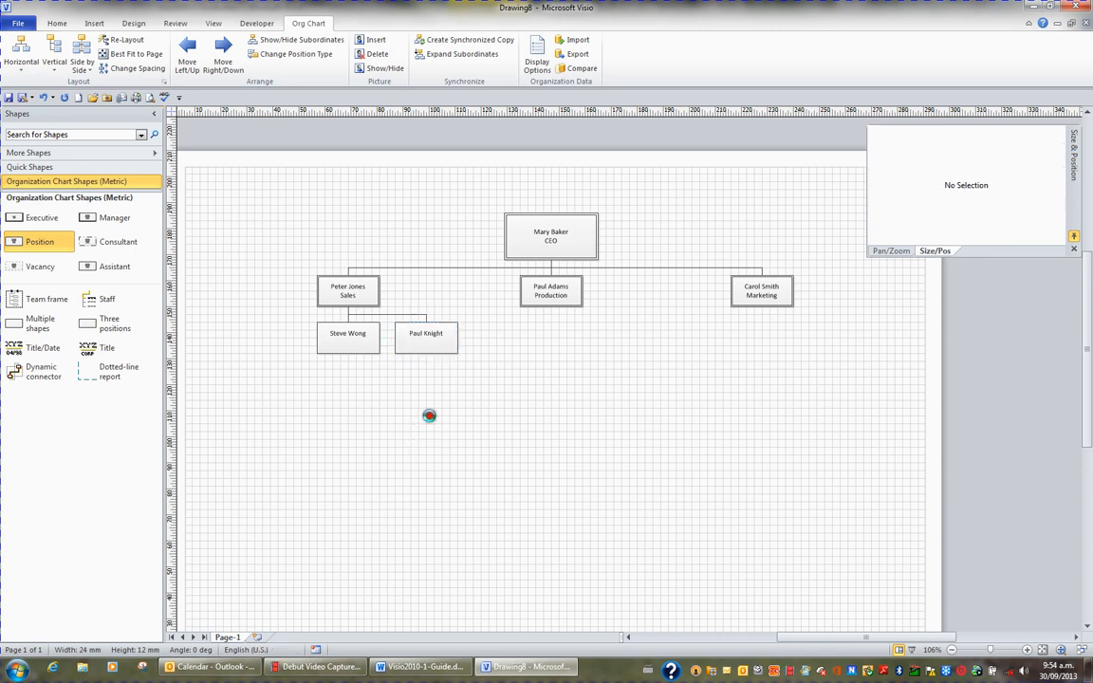
Move both Position boxes under Sales down together to about Y 111 mm
click(339, 348)
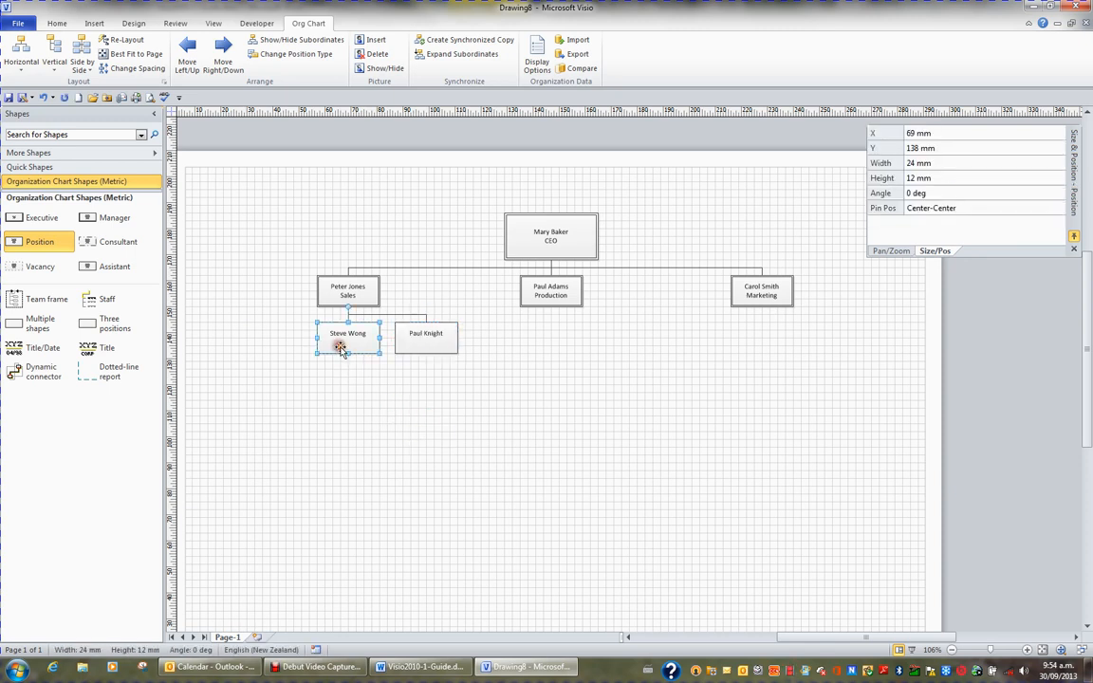
shift+click(435, 348)
key(Down)
key(Down)
key(Down)
key(Down)
key(Down)
key(Down)
key(Down)
key(Down)
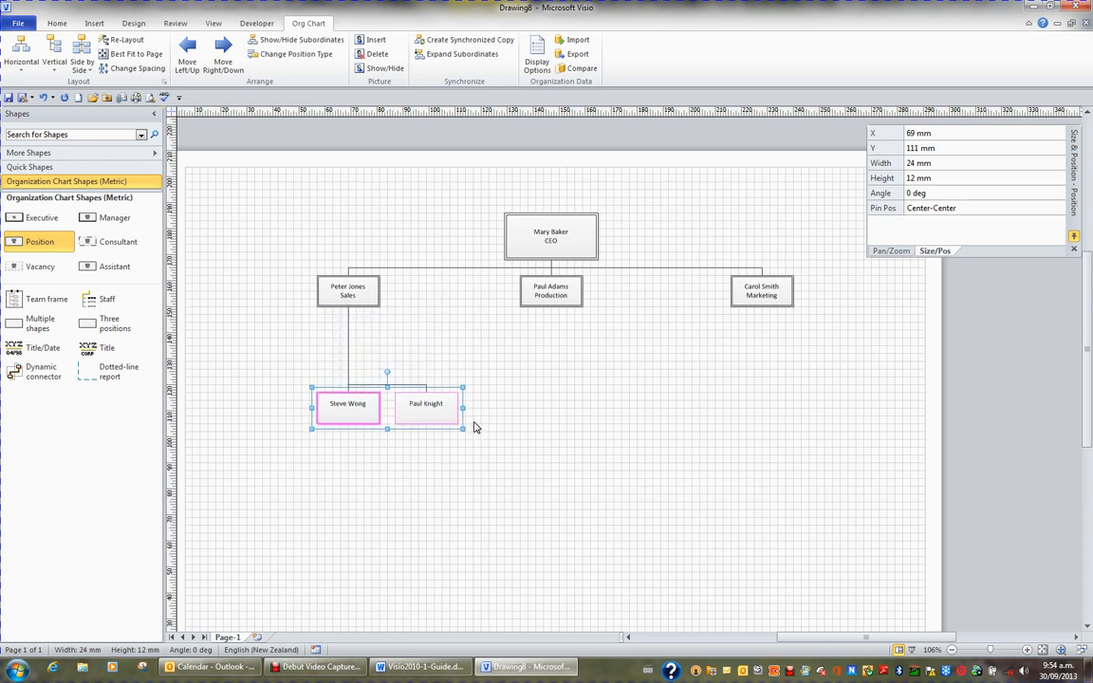
Add a Position shape reporting to the Production manager and label it with the employee's full name
click(511, 398)
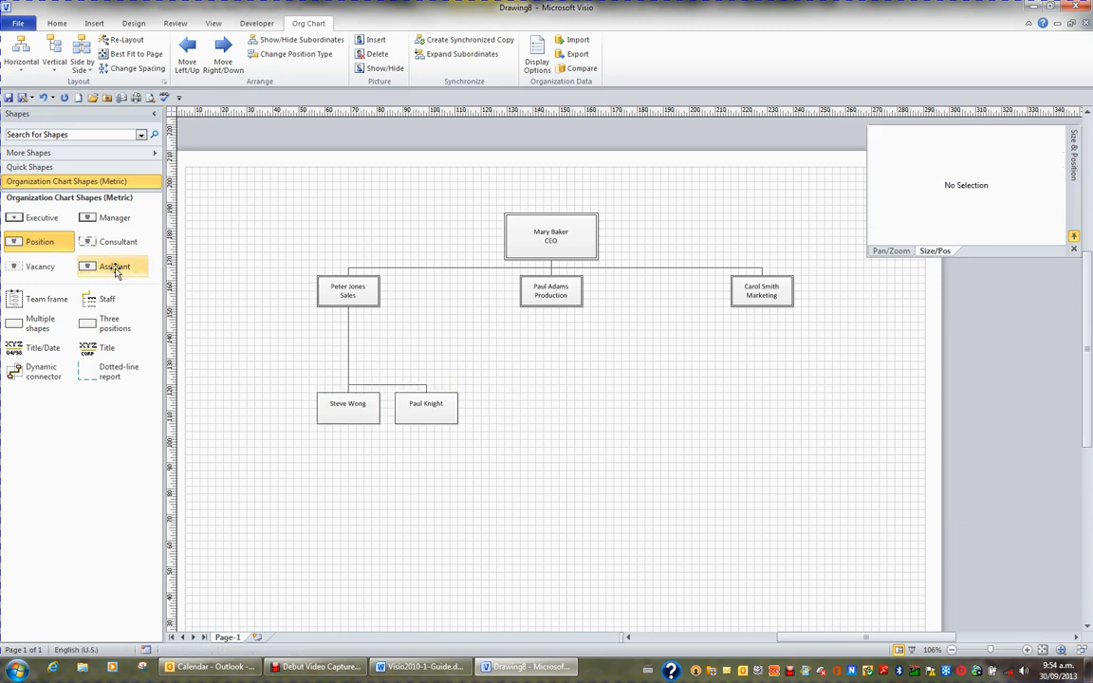
drag(46, 245, 551, 313)
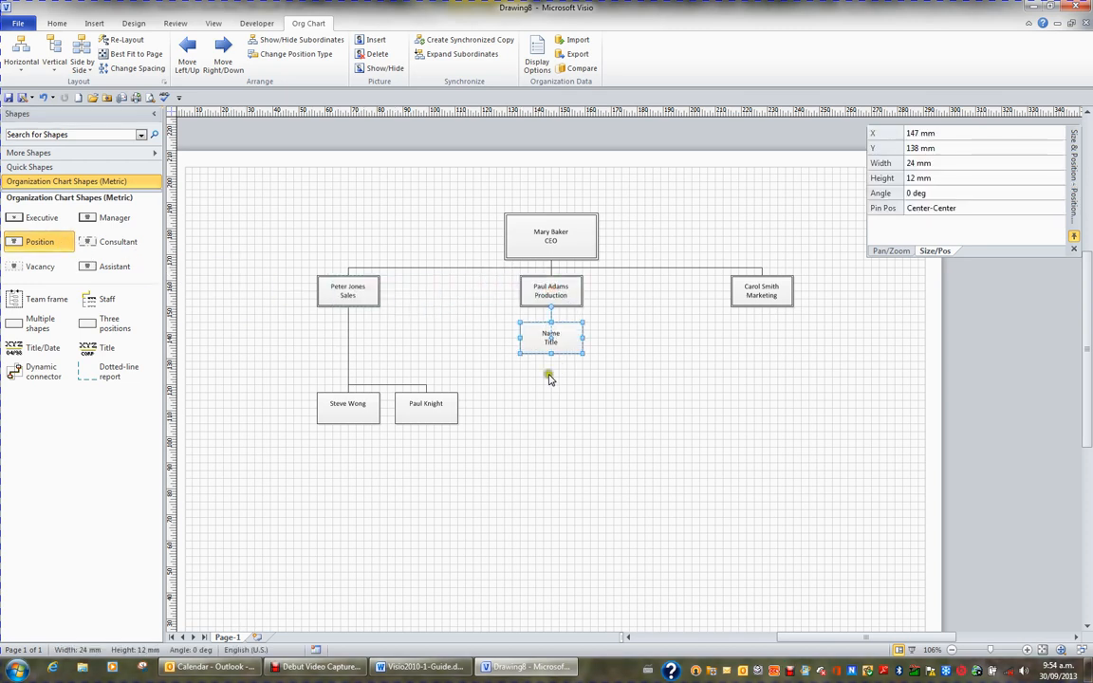
text(Kelly)
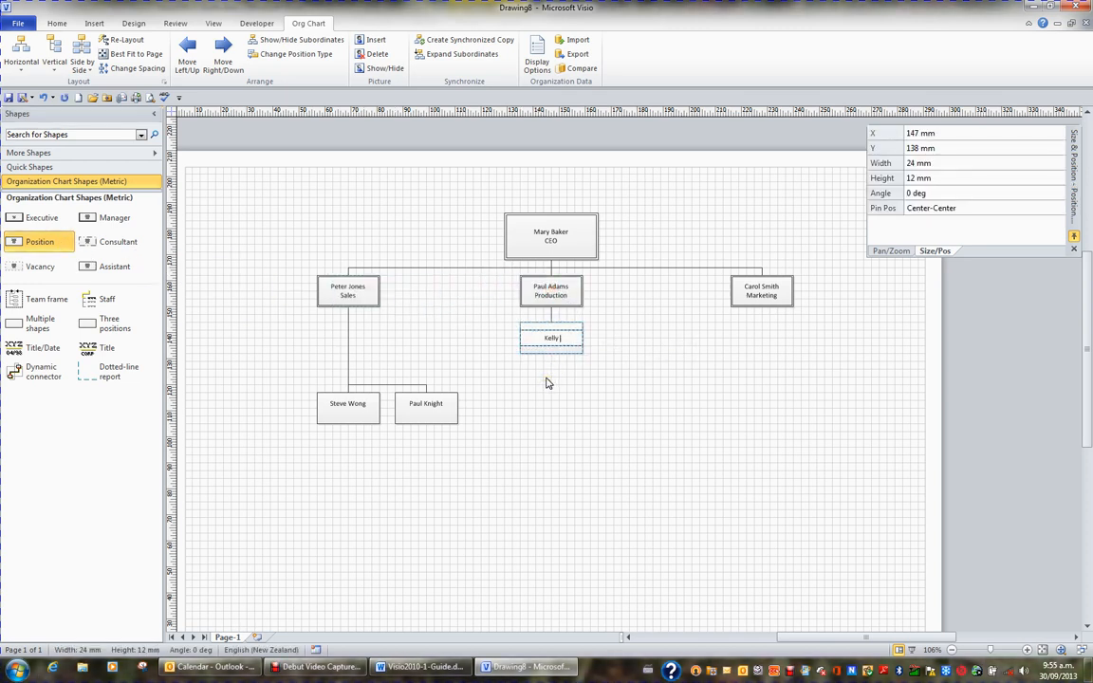
text( Andrews)
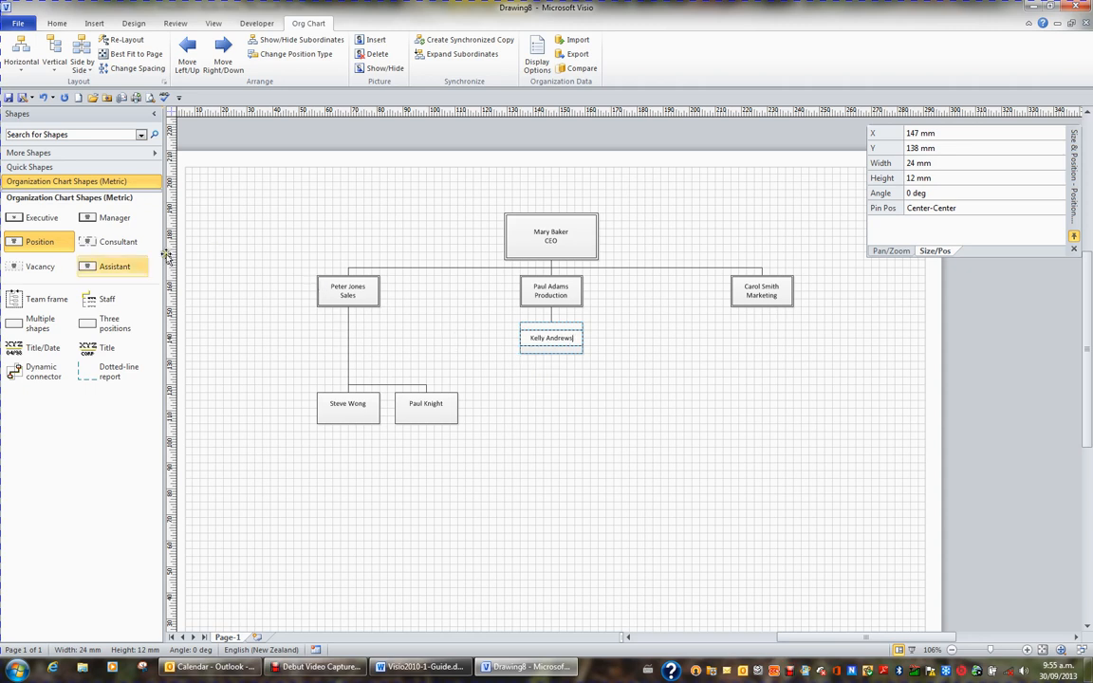
Add a second Position shape under the Production manager, beside the first, and label it with the employee's full name
drag(39, 241, 551, 289)
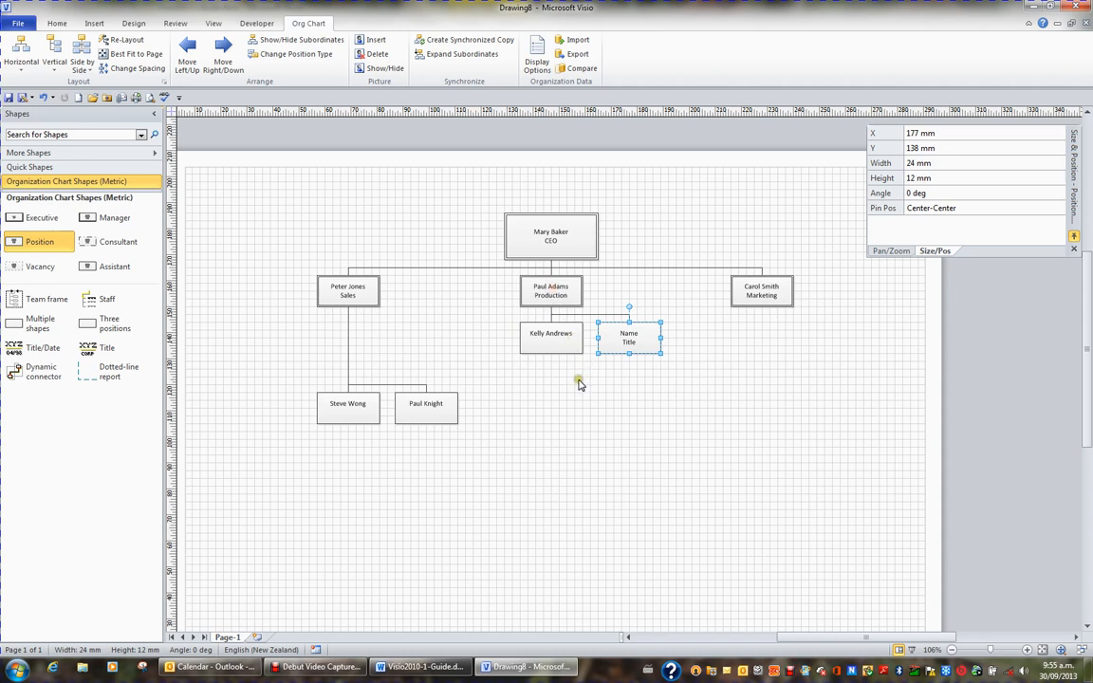
text(Cr)
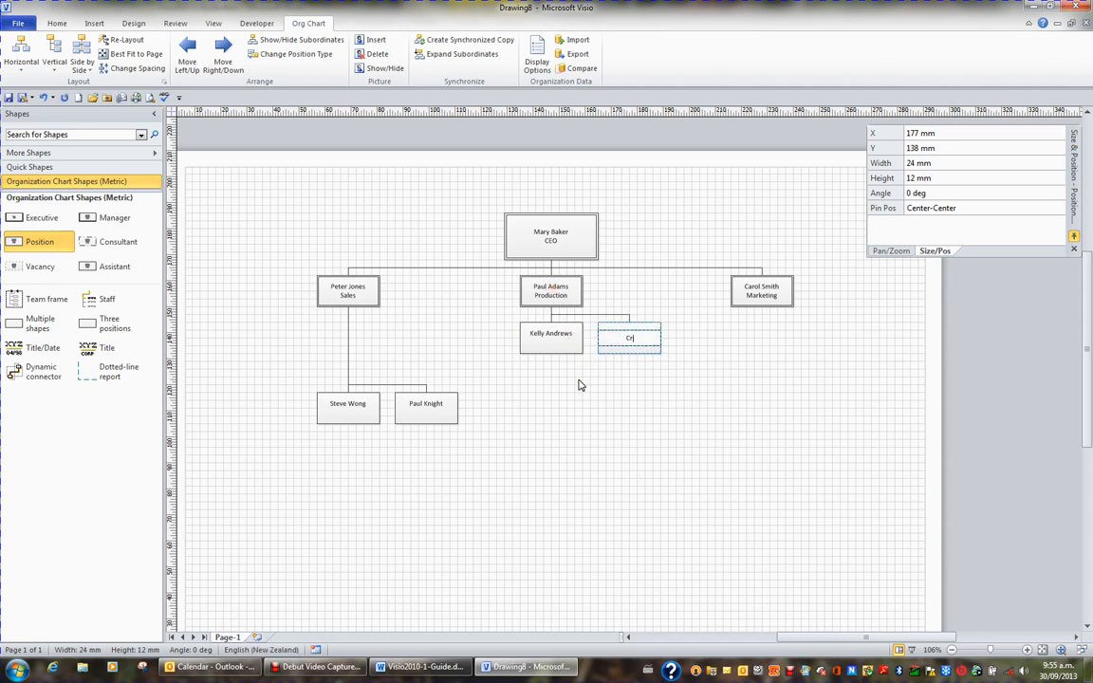
text(ystal Brown)
Move both Position boxes under Production down together to about Y 111 mm
shift+click(560, 336)
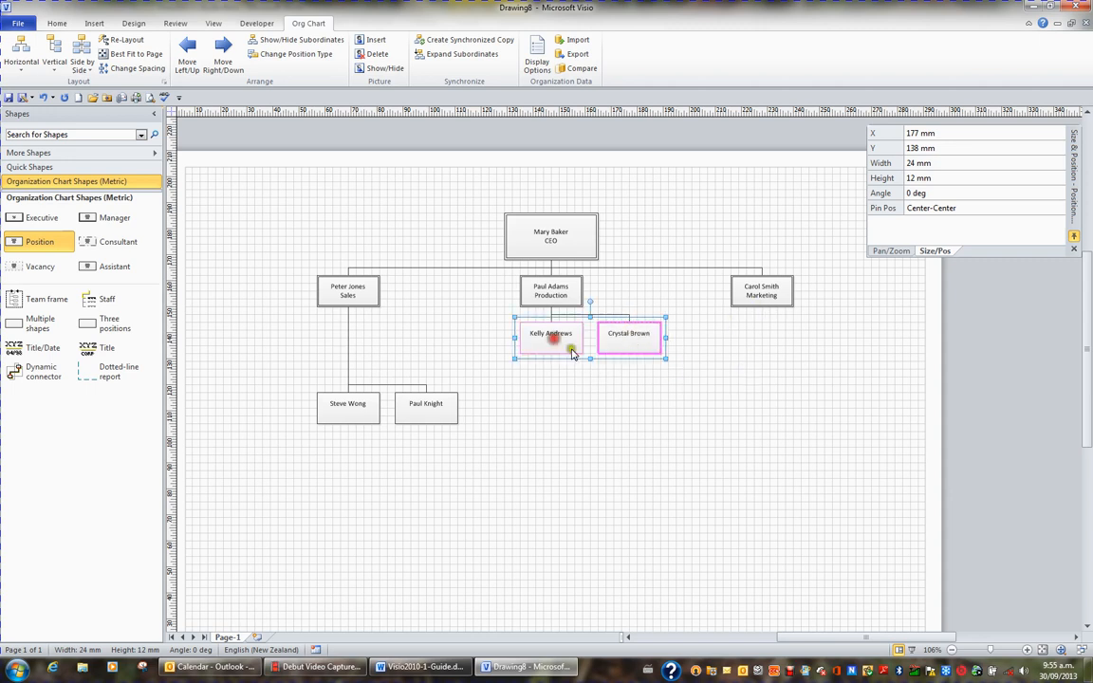
key(Down)
key(Down)
key(Down)
key(Down)
key(Down)
key(Down)
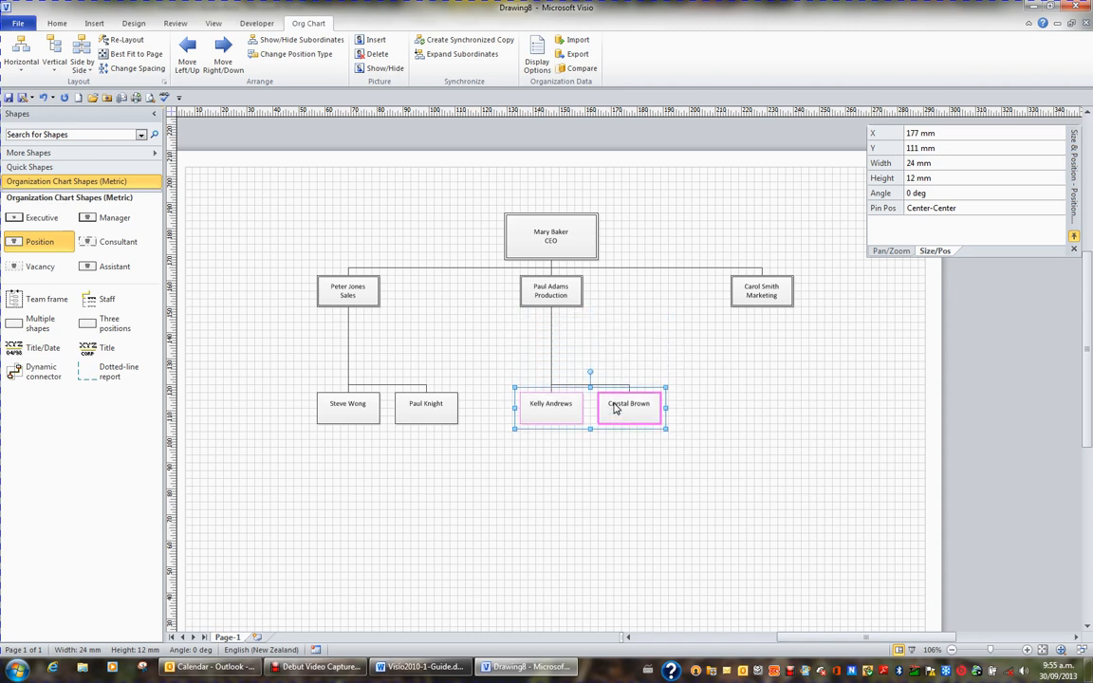
Add a Position shape reporting to the Marketing manager and label it with the employee's full name
click(725, 346)
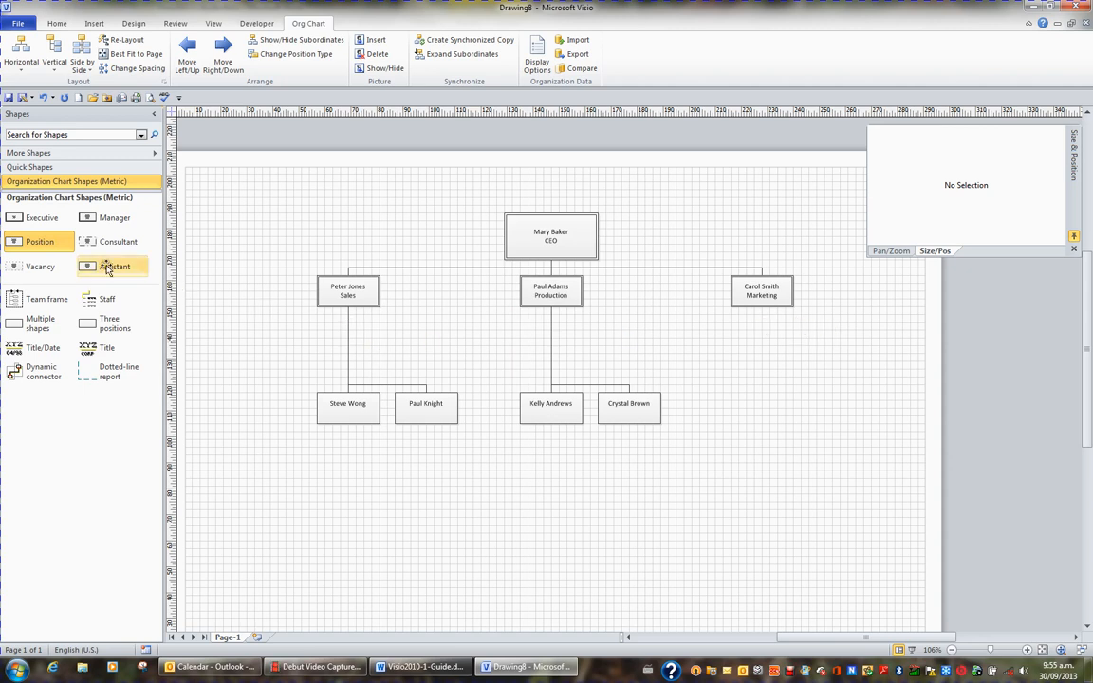
drag(42, 239, 773, 289)
text(Pe)
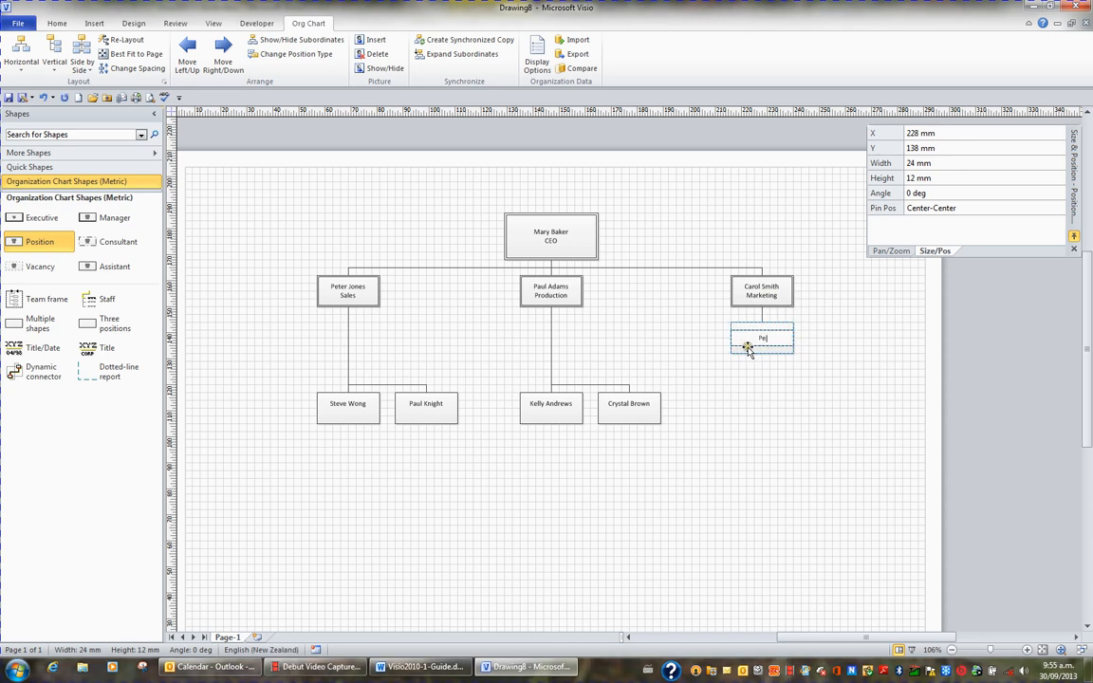
text(ter Jones)
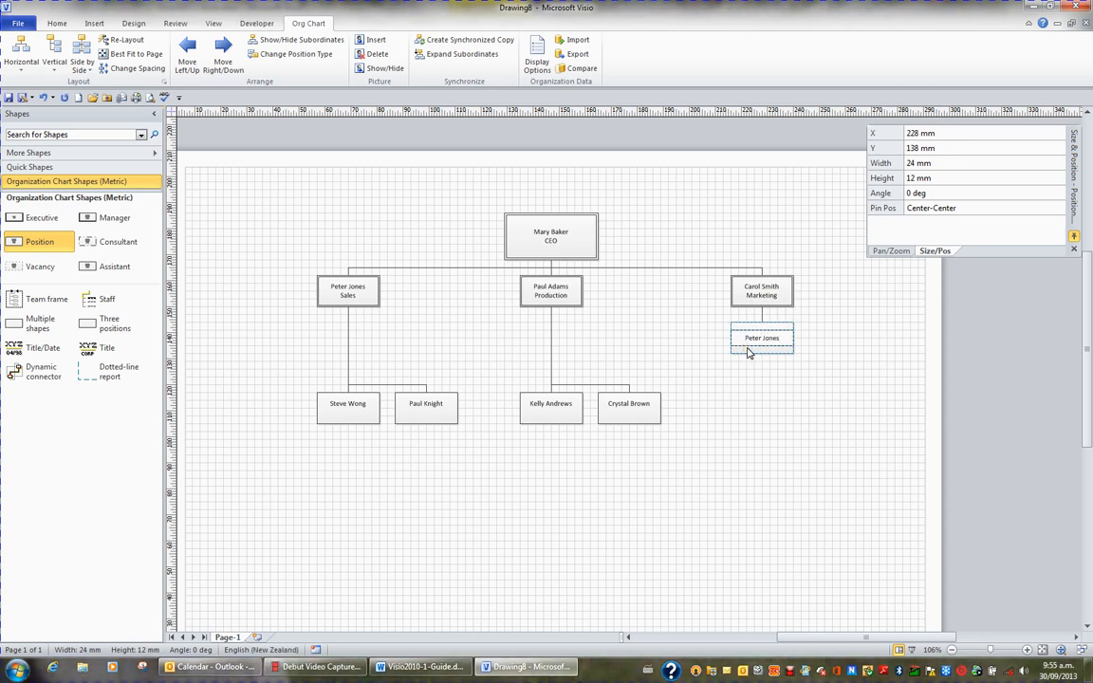
Add a second Position shape under the Marketing manager, beside the first, and label it with the employee's full name
drag(42, 241, 762, 294)
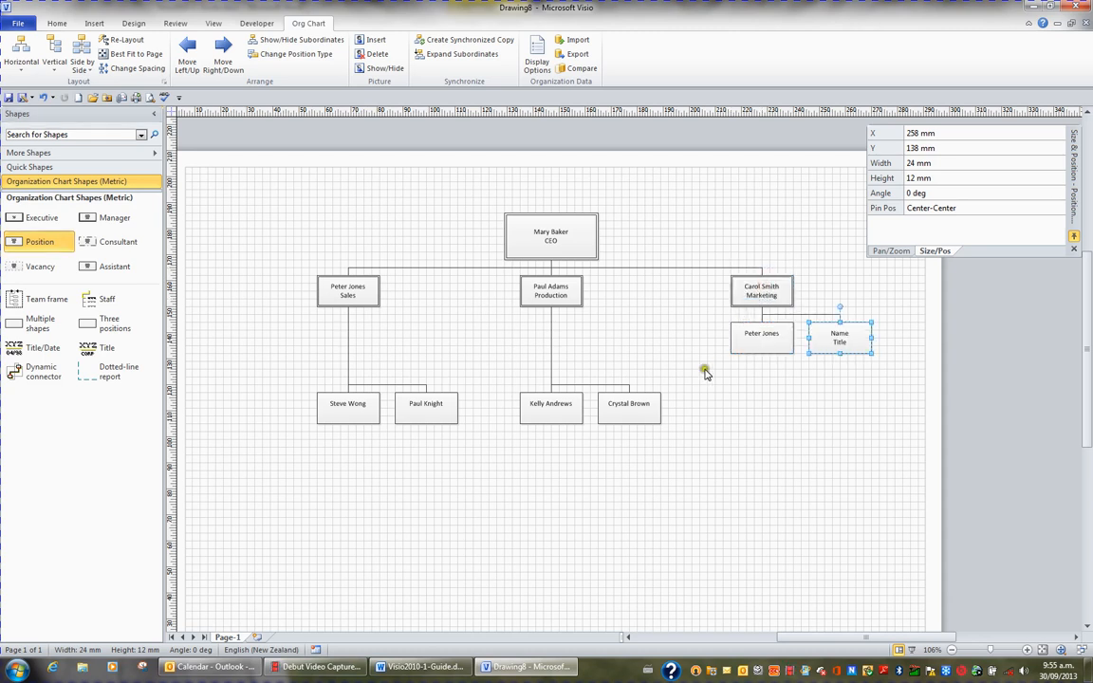
text(Ann Dunn)
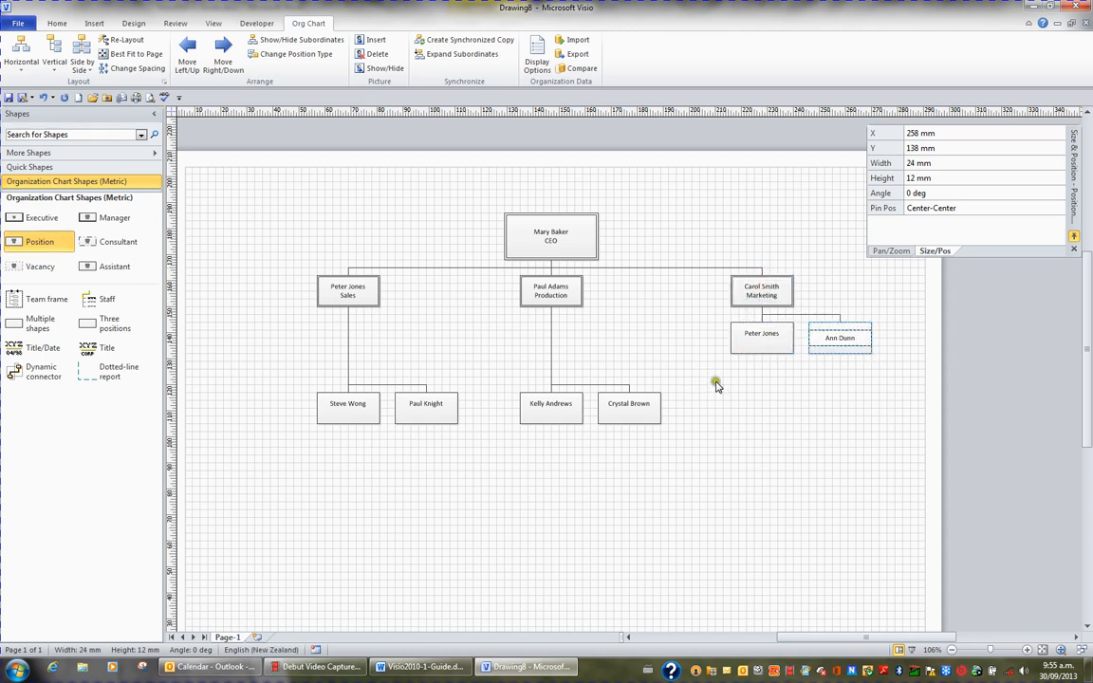
click(725, 376)
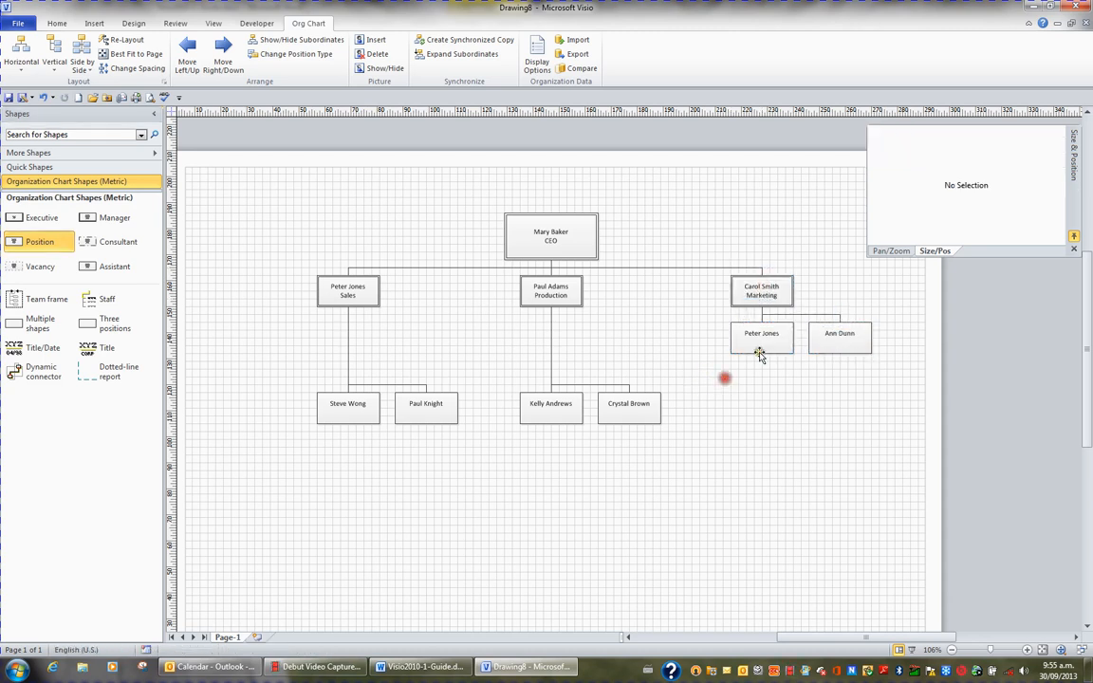
Move both Position boxes under Marketing down together to about Y 111 mm
click(762, 348)
shift+click(856, 338)
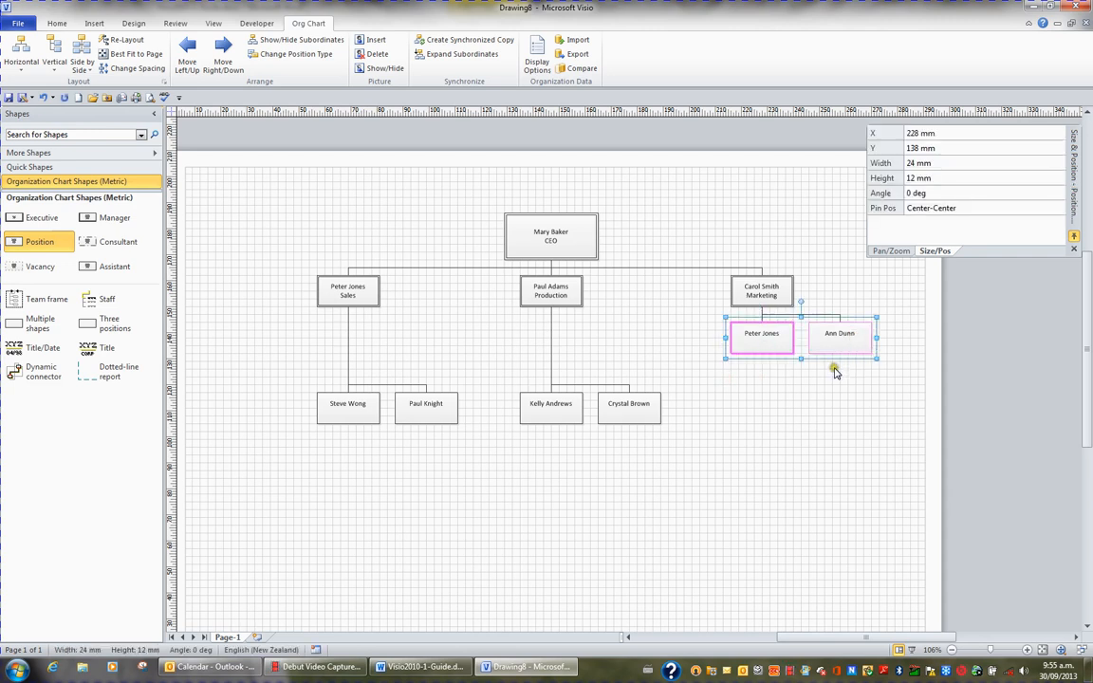
key(Down)
key(Down)
key(Down)
key(Down)
key(Down)
key(Down)
key(Down)
key(Down)
key(Down)
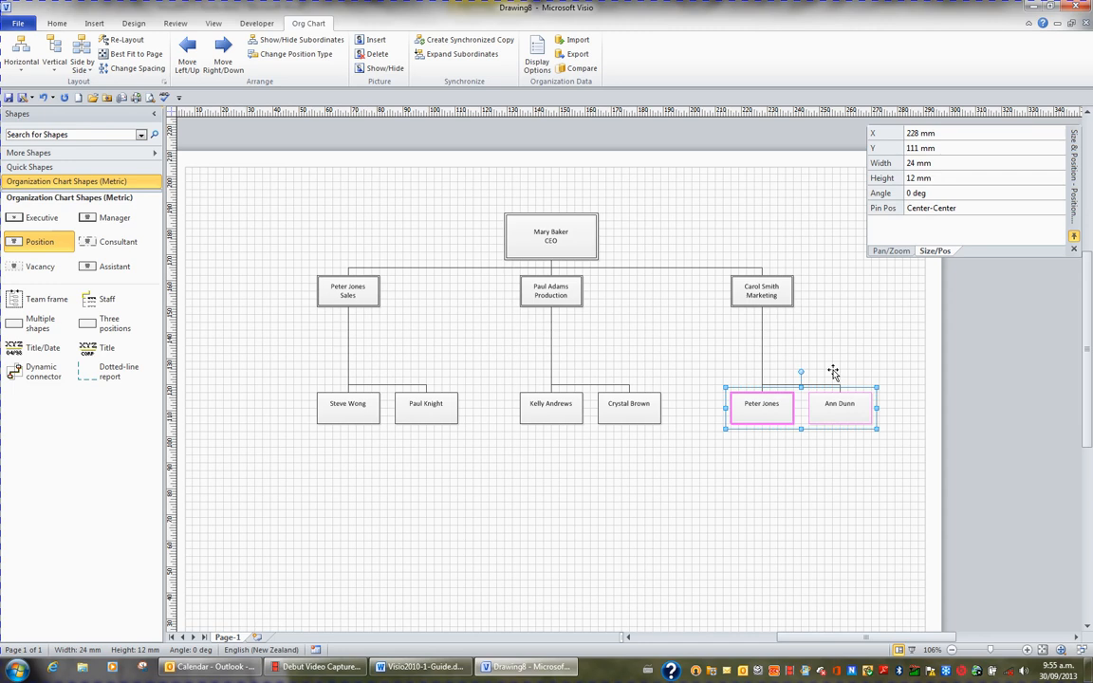
click(629, 477)
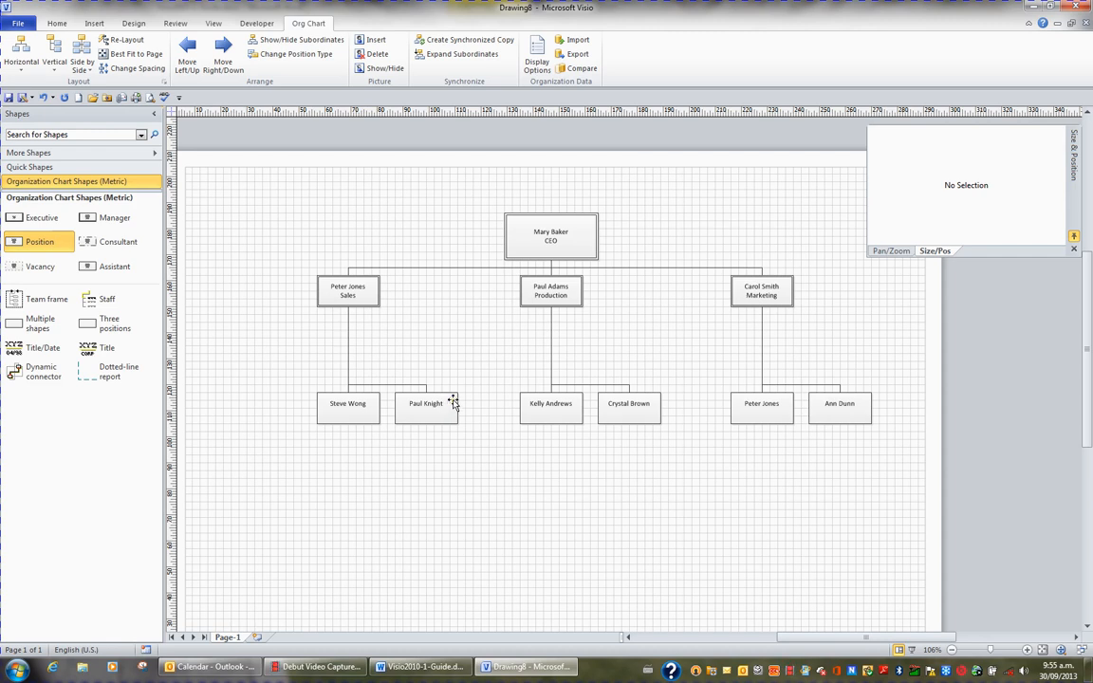
Try the Right and Left horizontal layouts on the Sales manager's subordinates
click(347, 296)
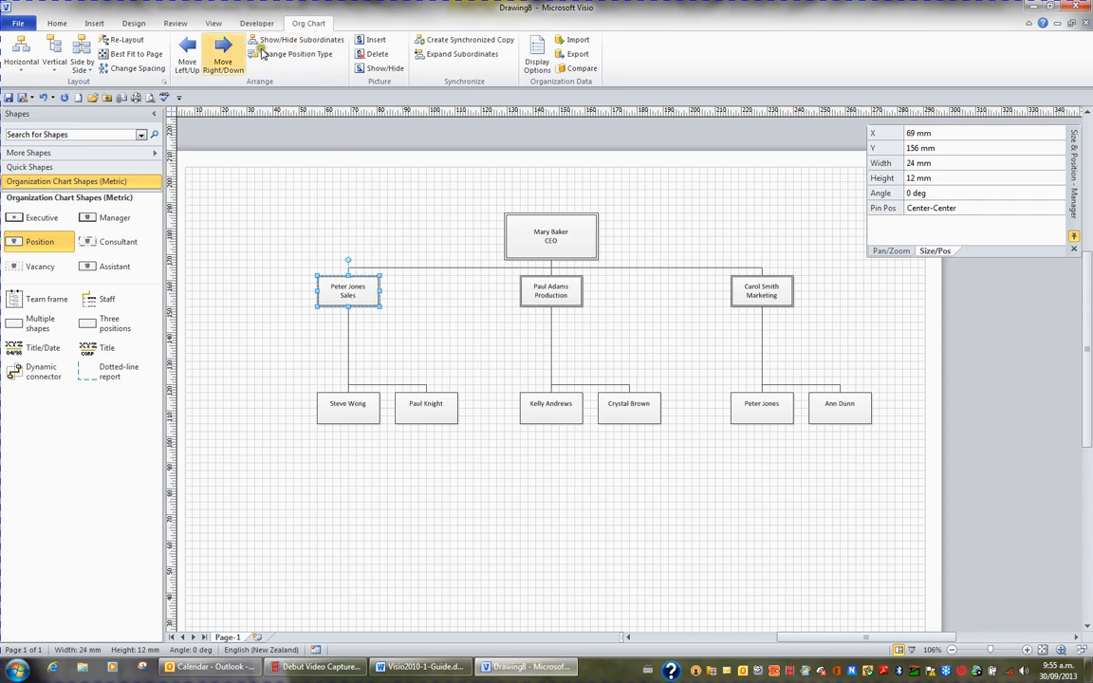
click(20, 67)
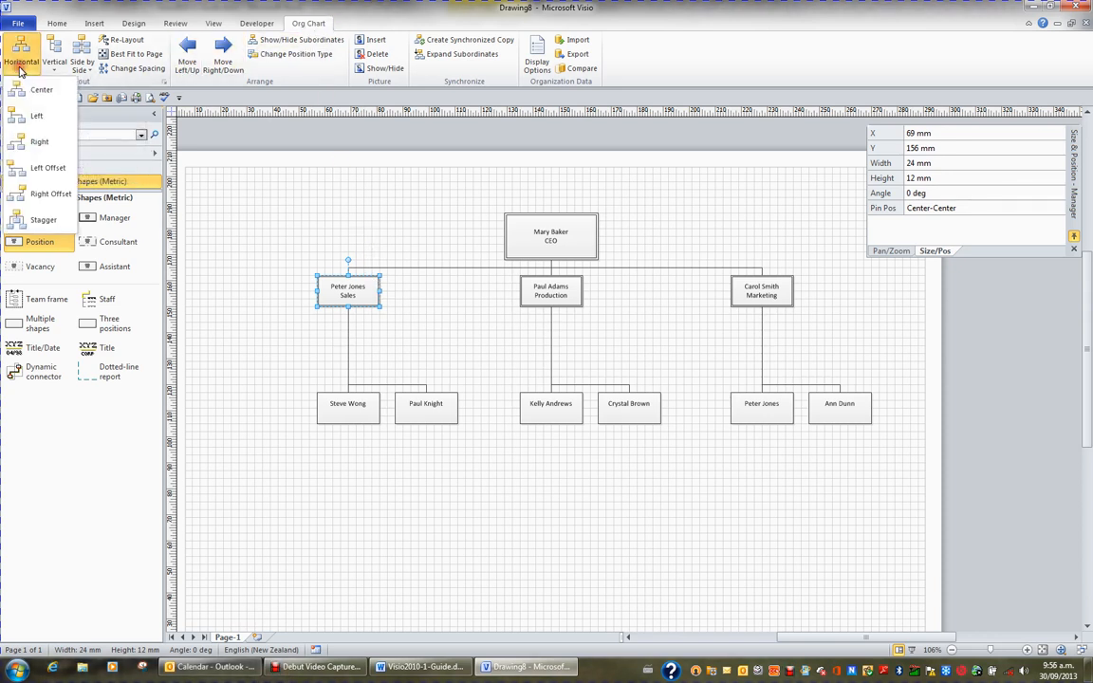
click(40, 142)
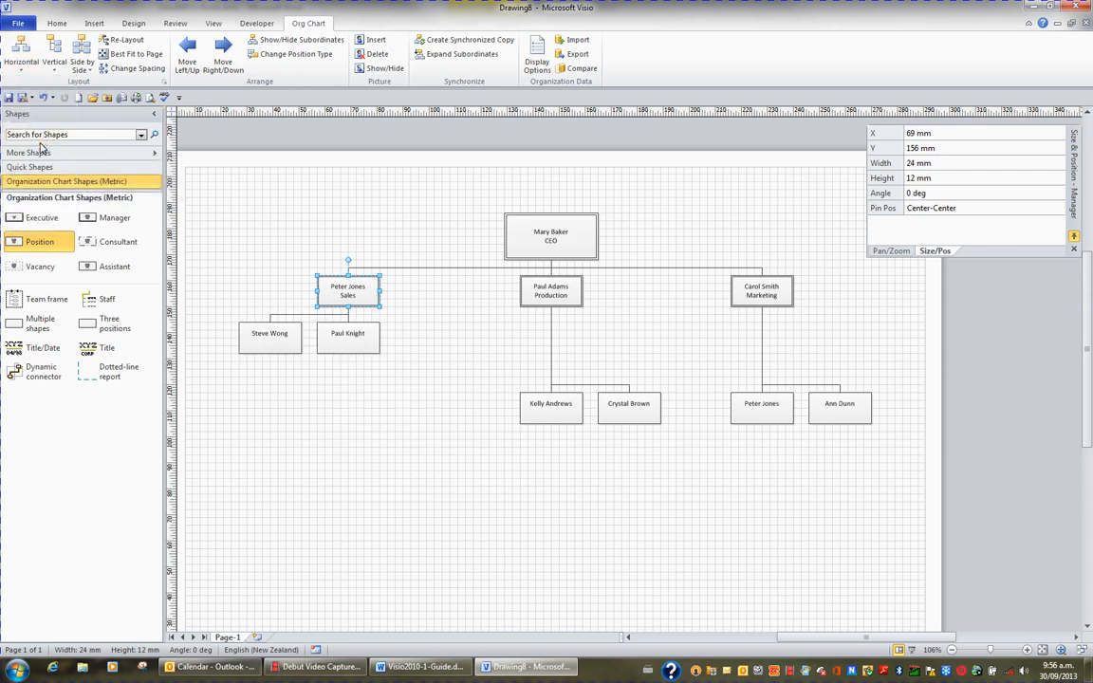
click(24, 67)
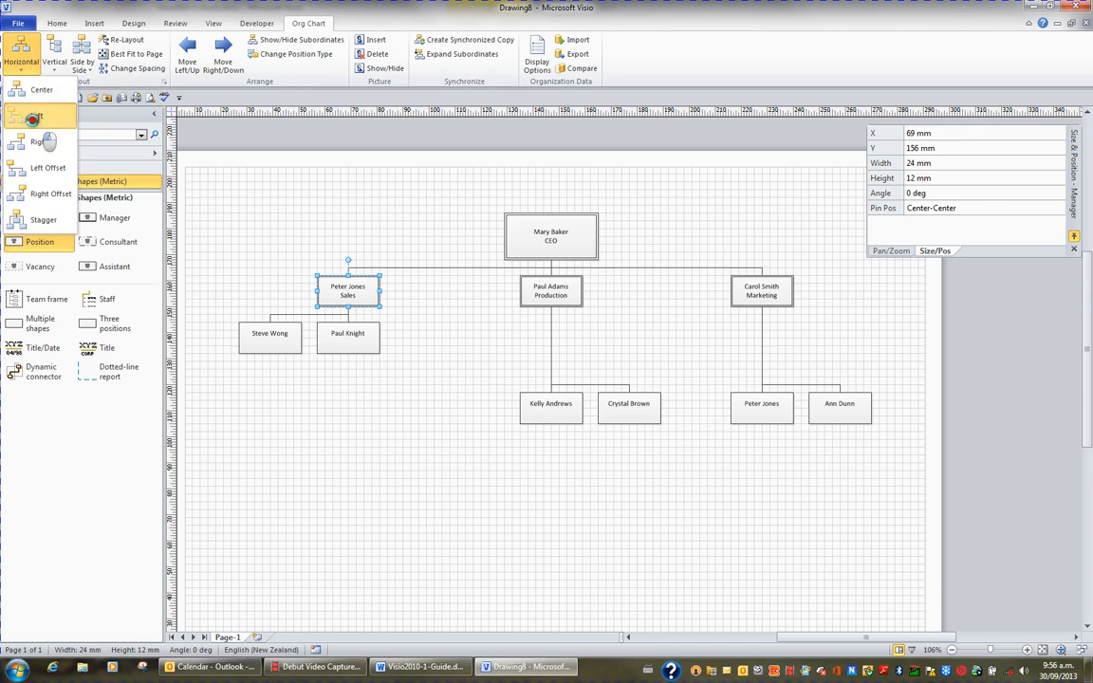
click(31, 91)
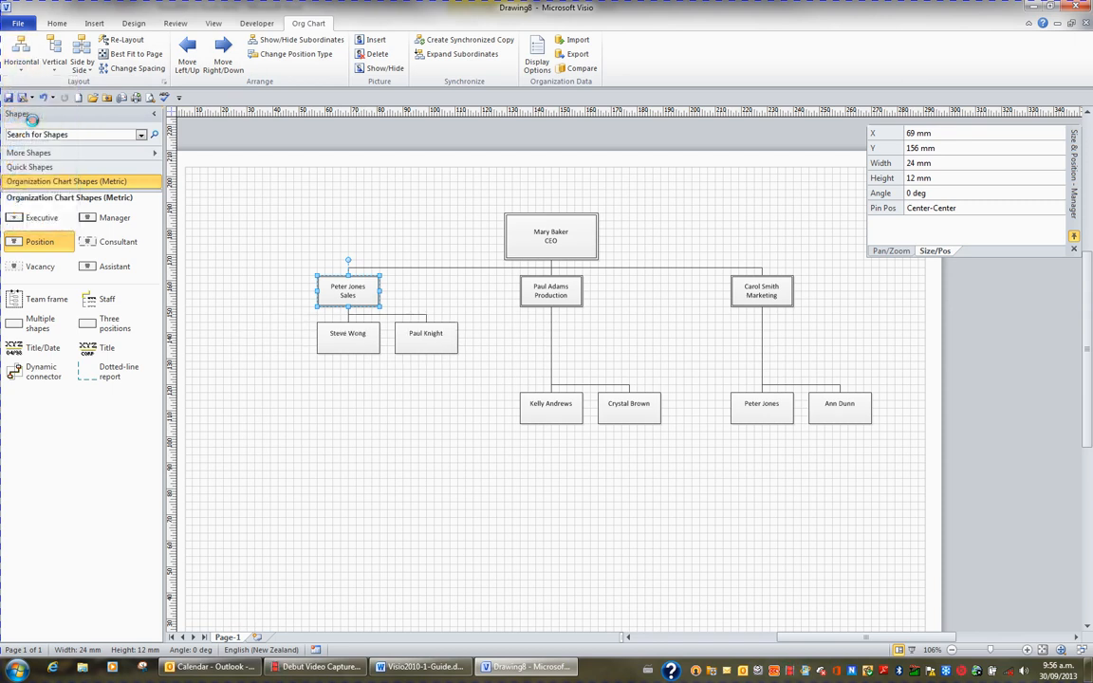
Try the Left Offset and Right Offset horizontal layouts on the Sales manager's subordinates
click(22, 64)
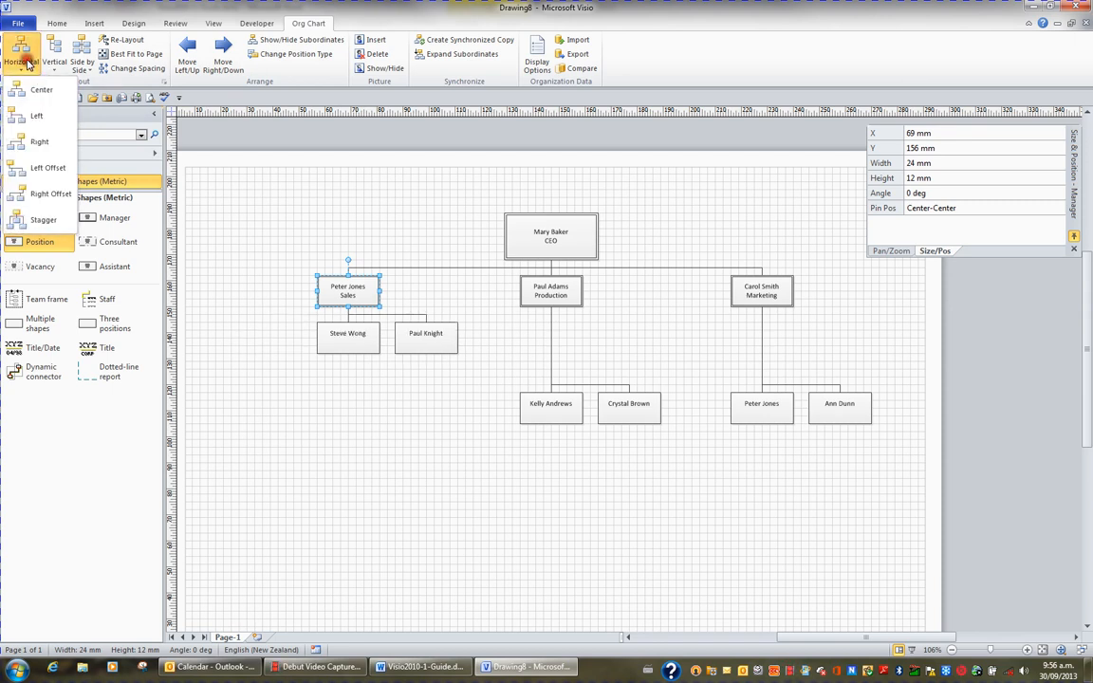
click(36, 171)
click(23, 59)
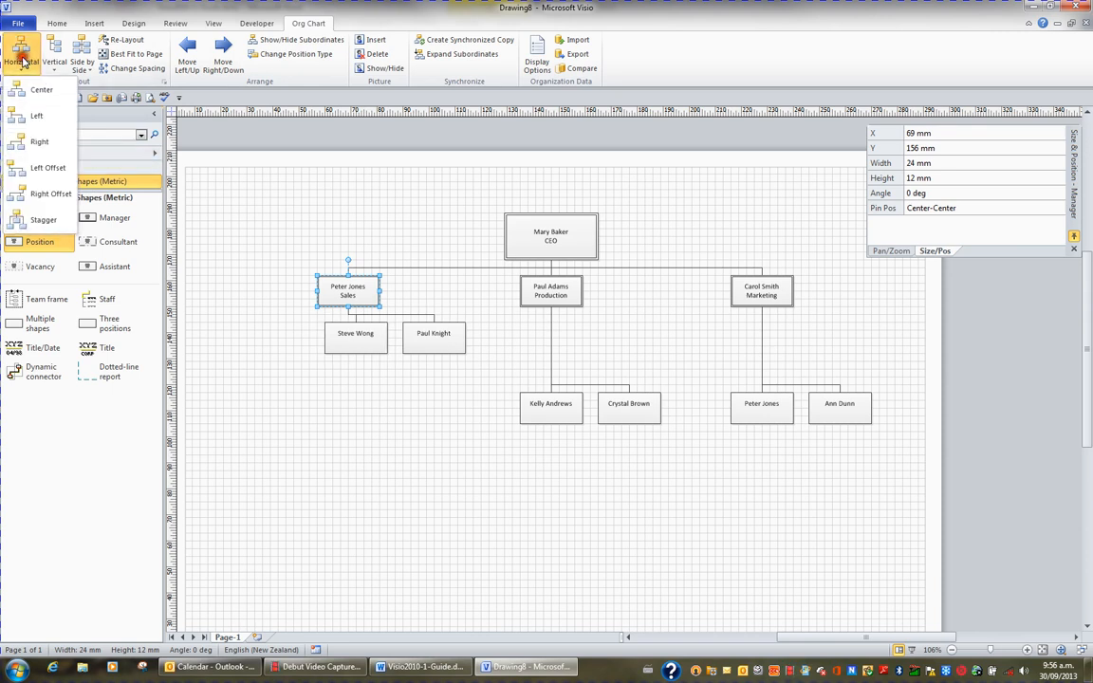
click(41, 197)
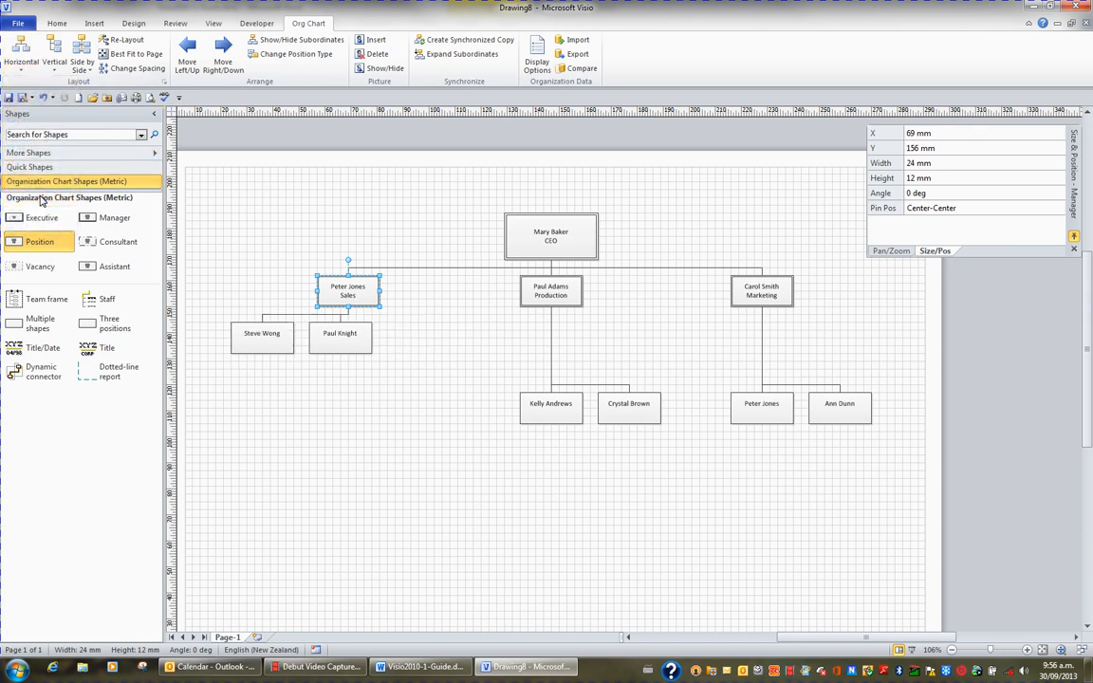
Apply the Stagger horizontal layout to the subordinates of the Sales, Production and Marketing managers in turn
click(22, 57)
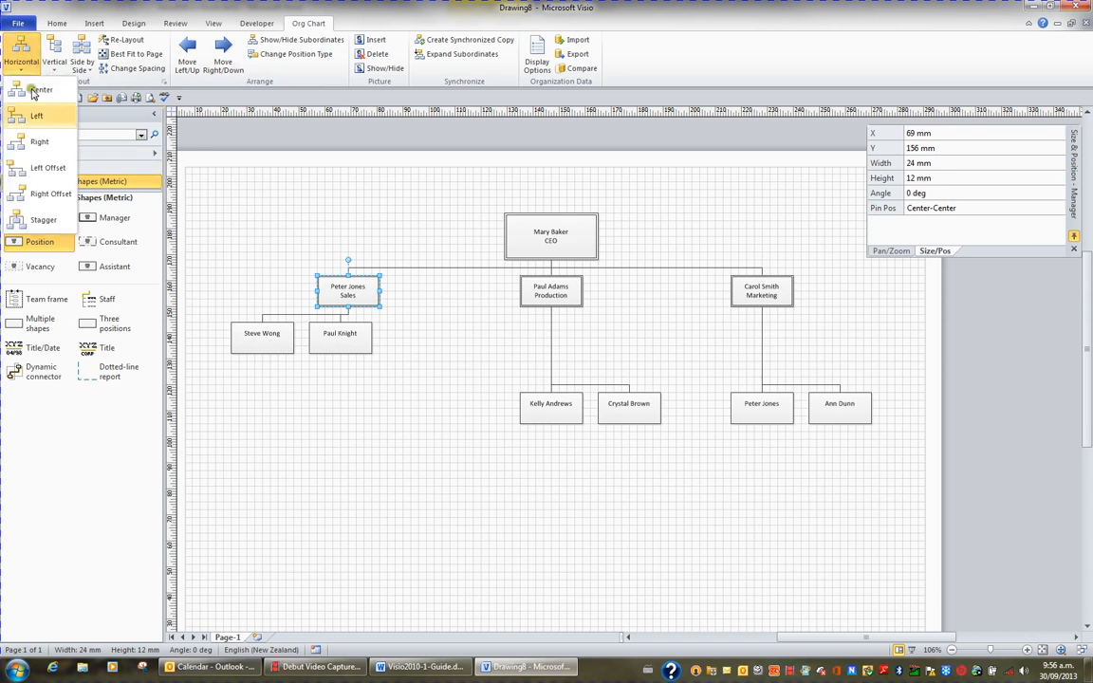
click(42, 220)
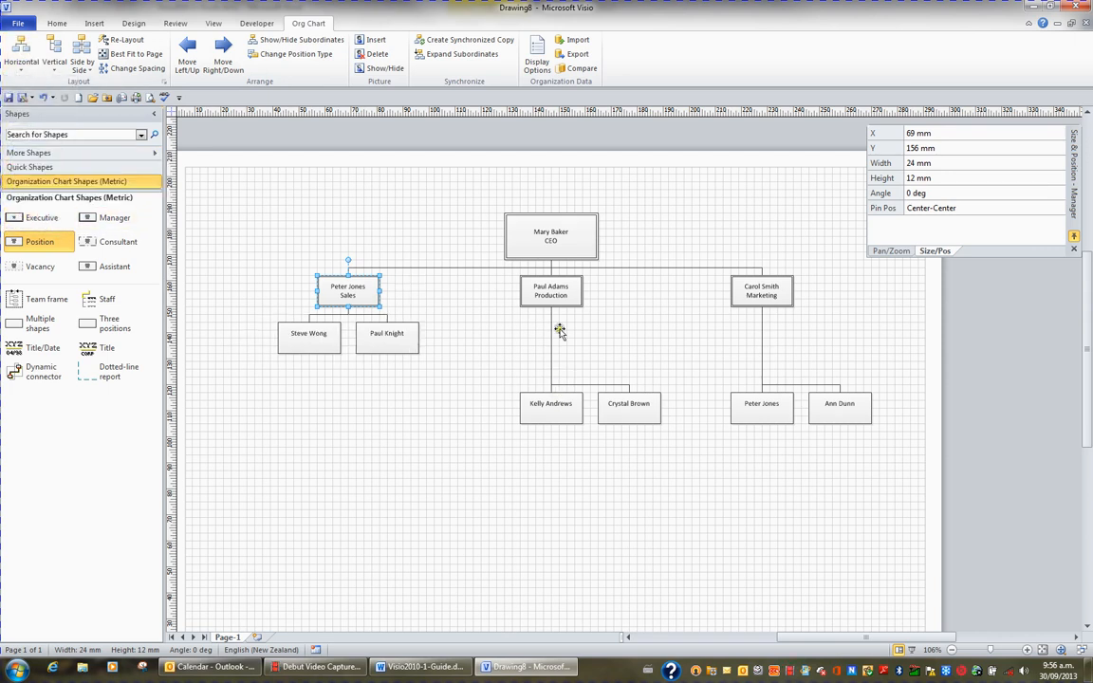
click(558, 298)
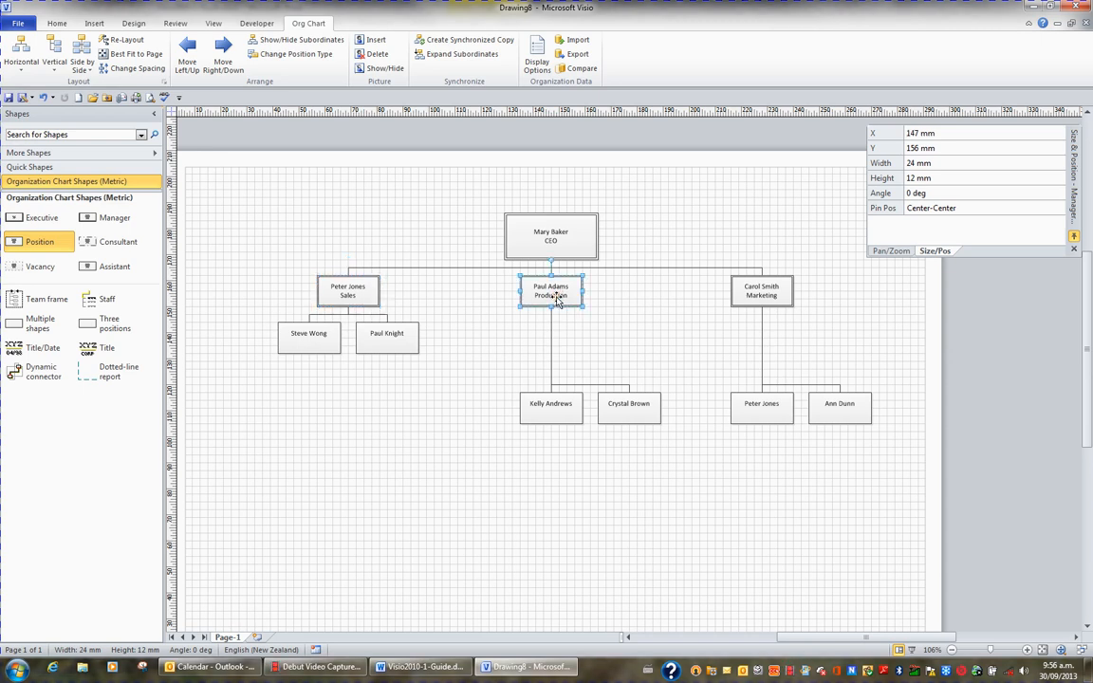
click(21, 52)
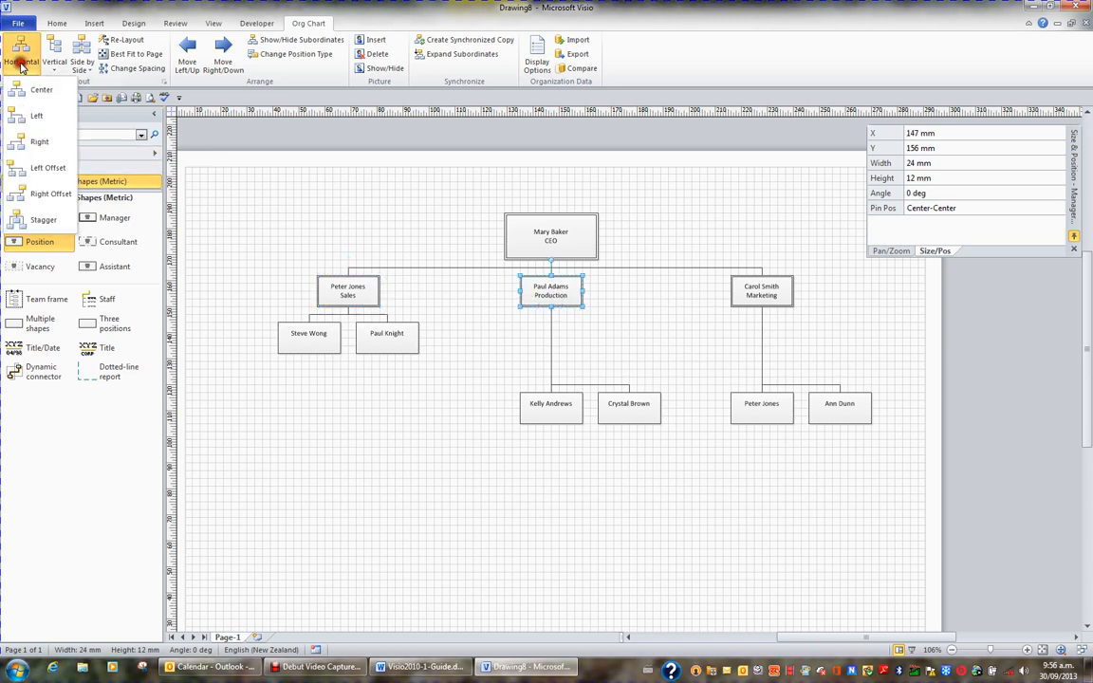
click(42, 217)
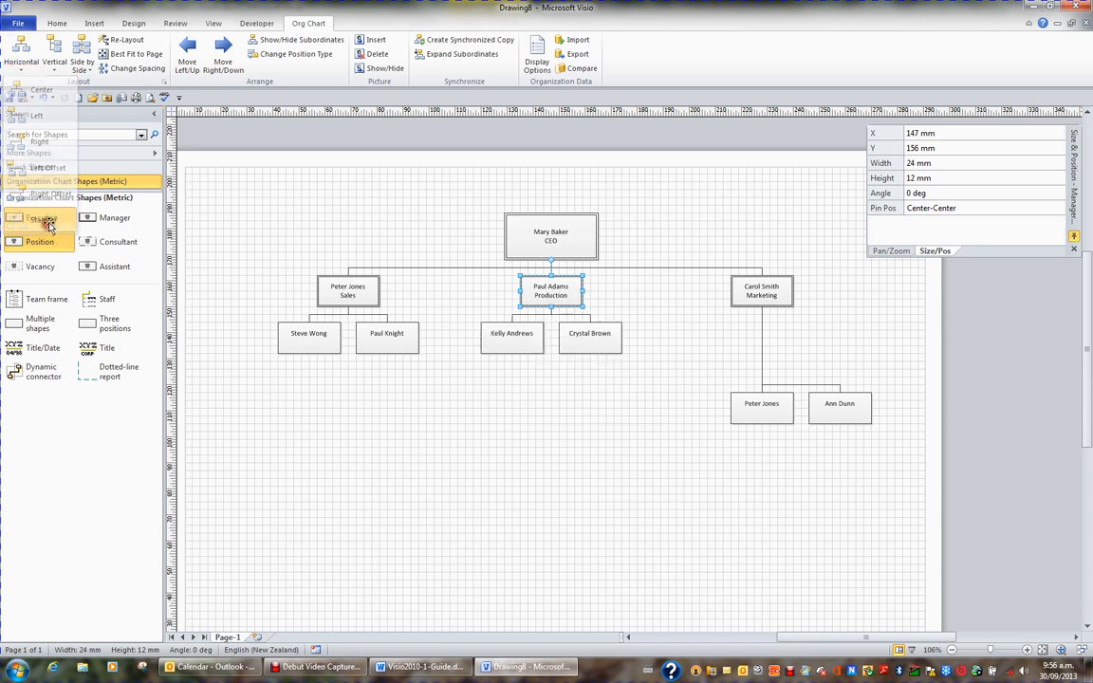
click(784, 298)
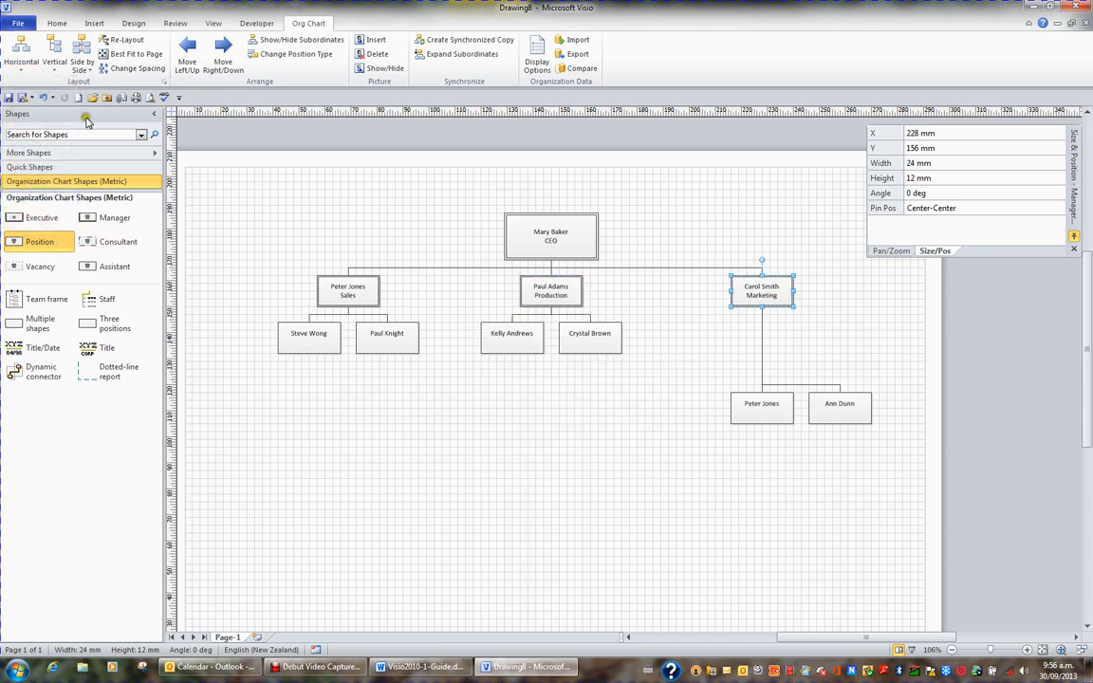
click(21, 55)
click(43, 218)
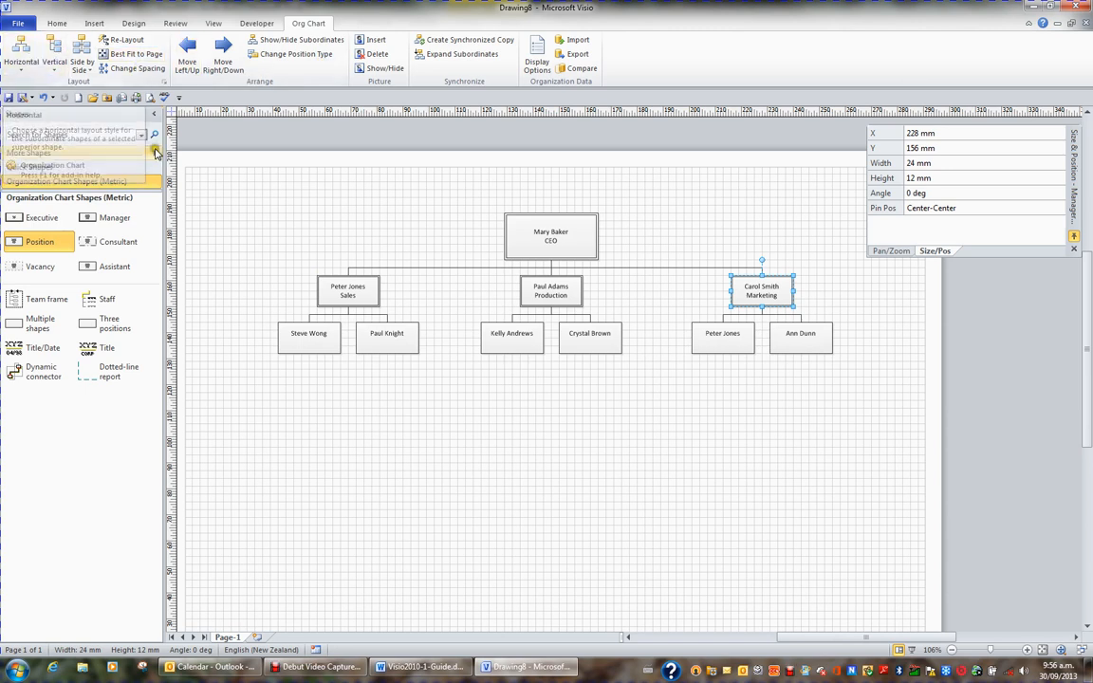
Apply the Center Right vertical layout to the Sales manager's subordinates
click(353, 302)
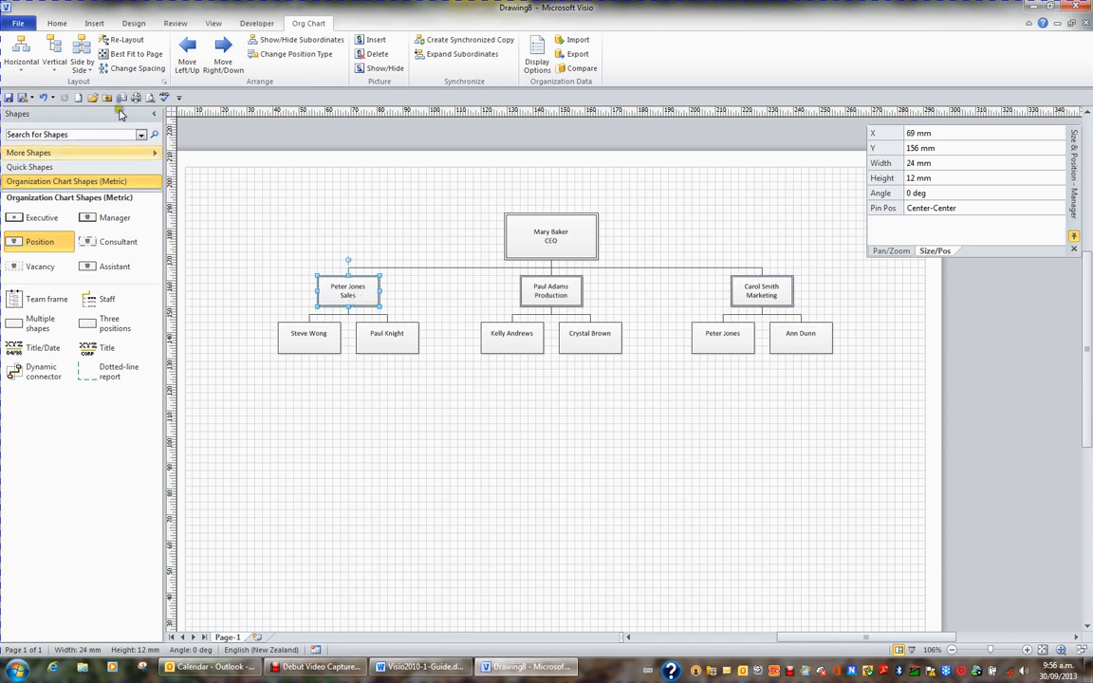
click(54, 64)
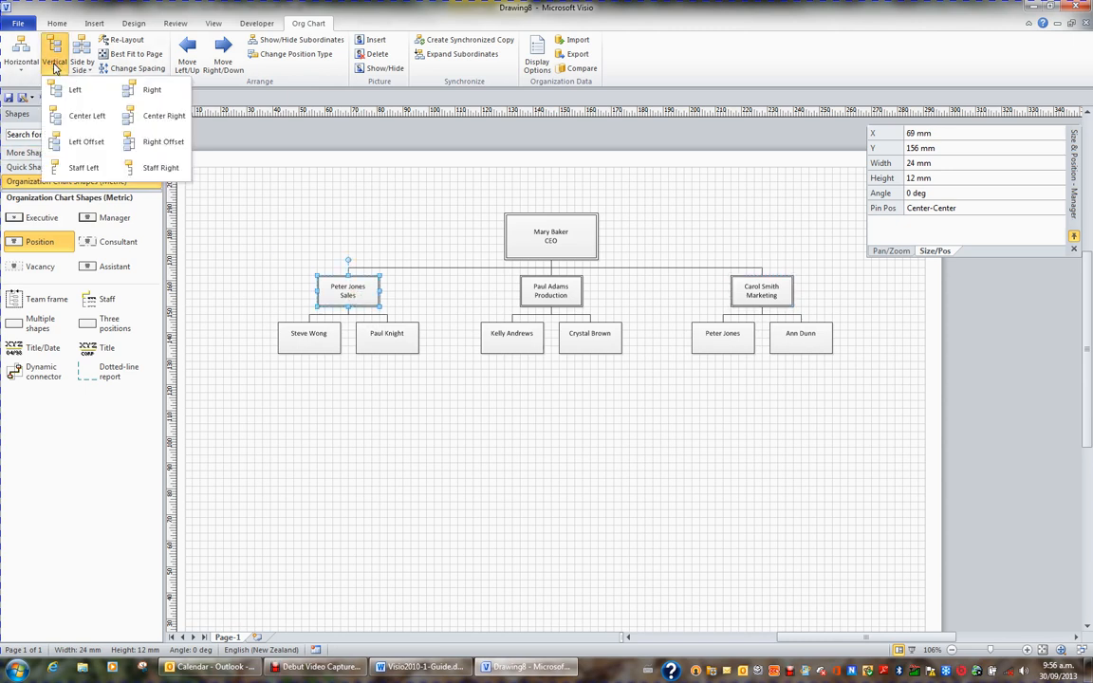
click(179, 119)
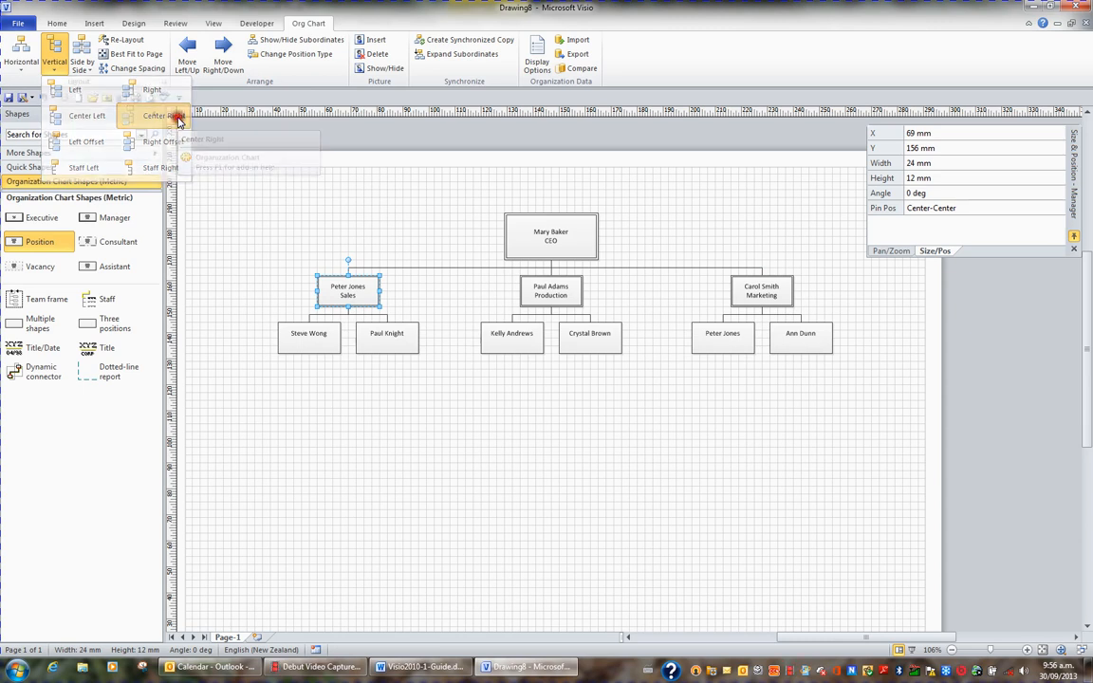
Try the Center Left vertical layout on the Sales manager's subordinates and replace it with Right Offset
click(54, 55)
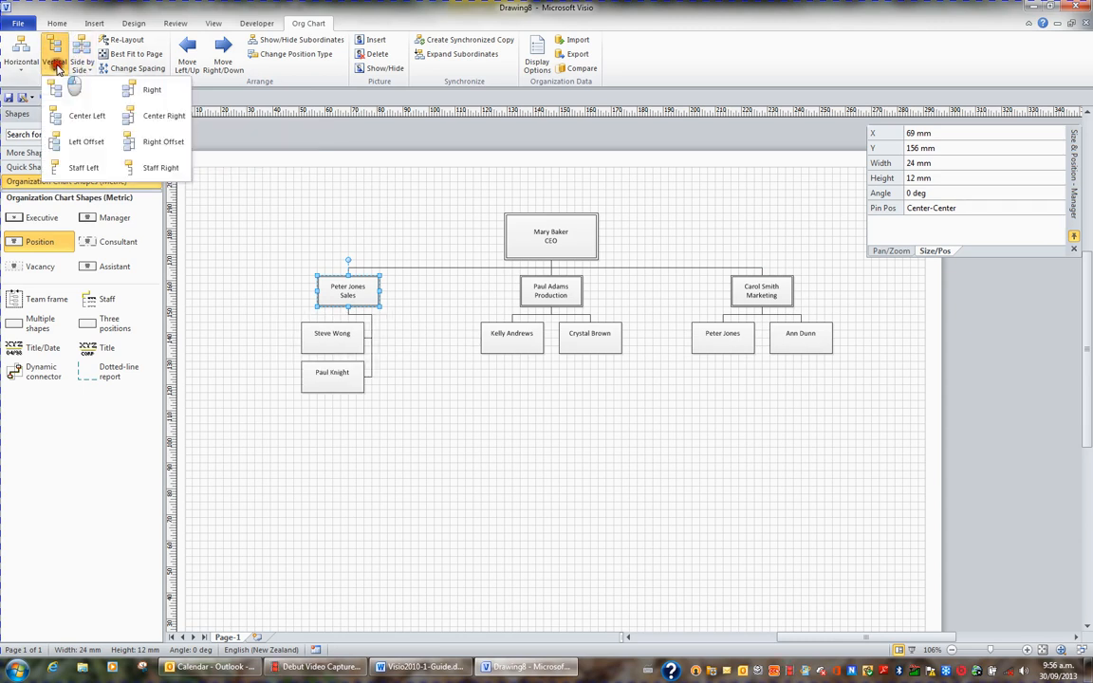
click(94, 116)
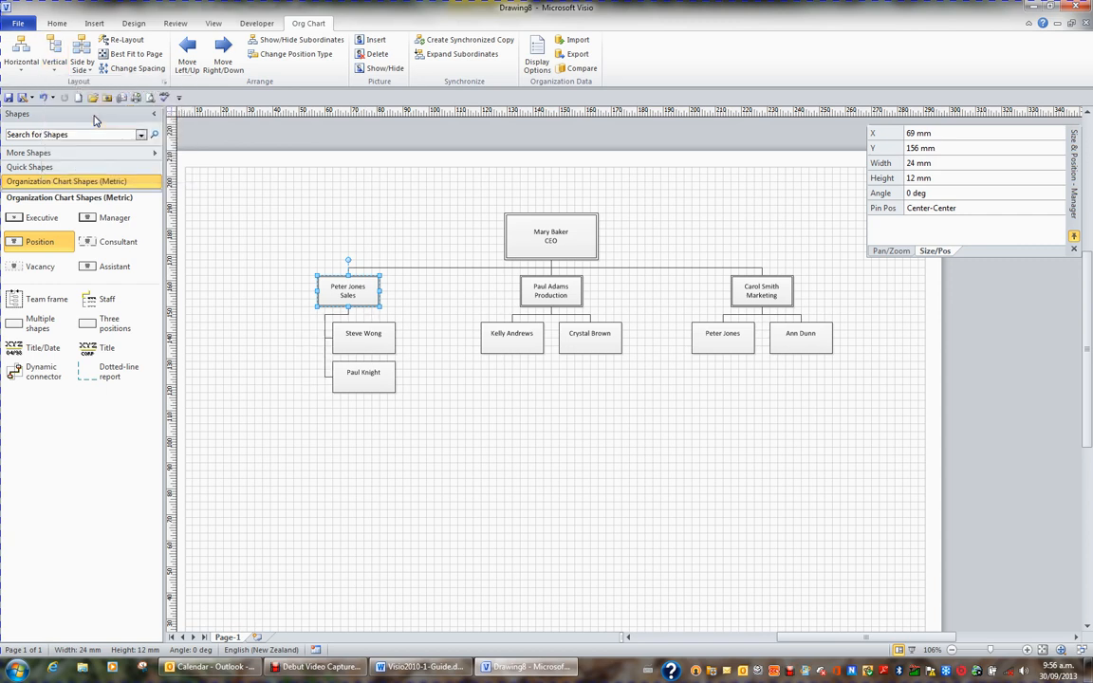
click(54, 57)
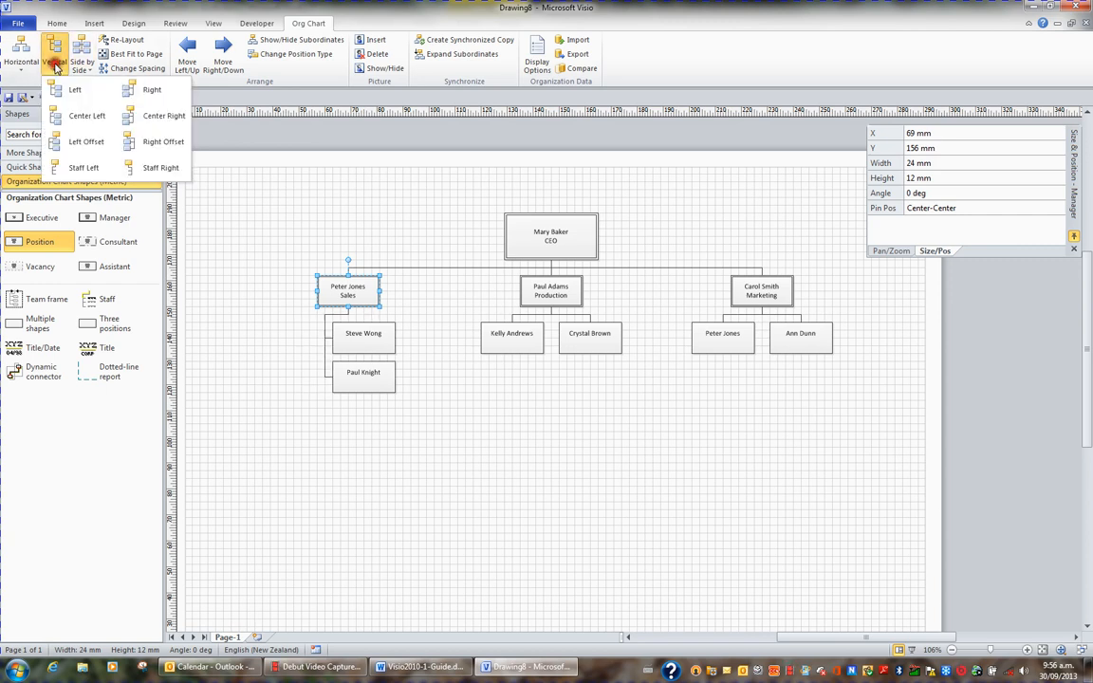
click(163, 142)
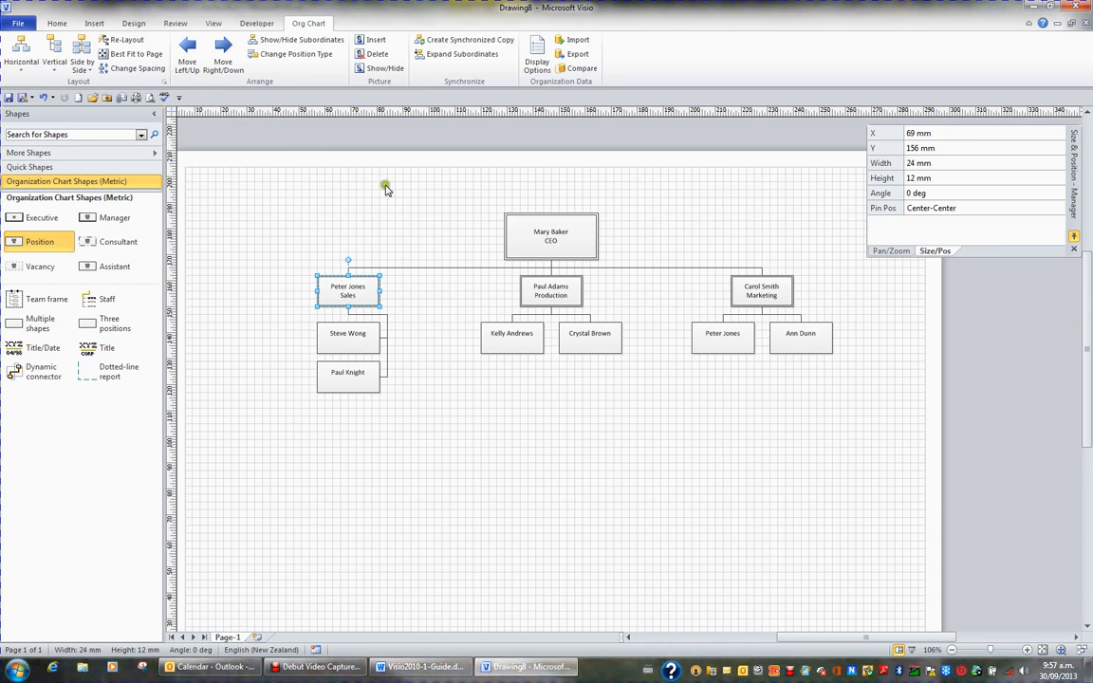
Apply the Right Offset vertical layout to the subordinates of the Production manager and the Marketing manager
click(558, 290)
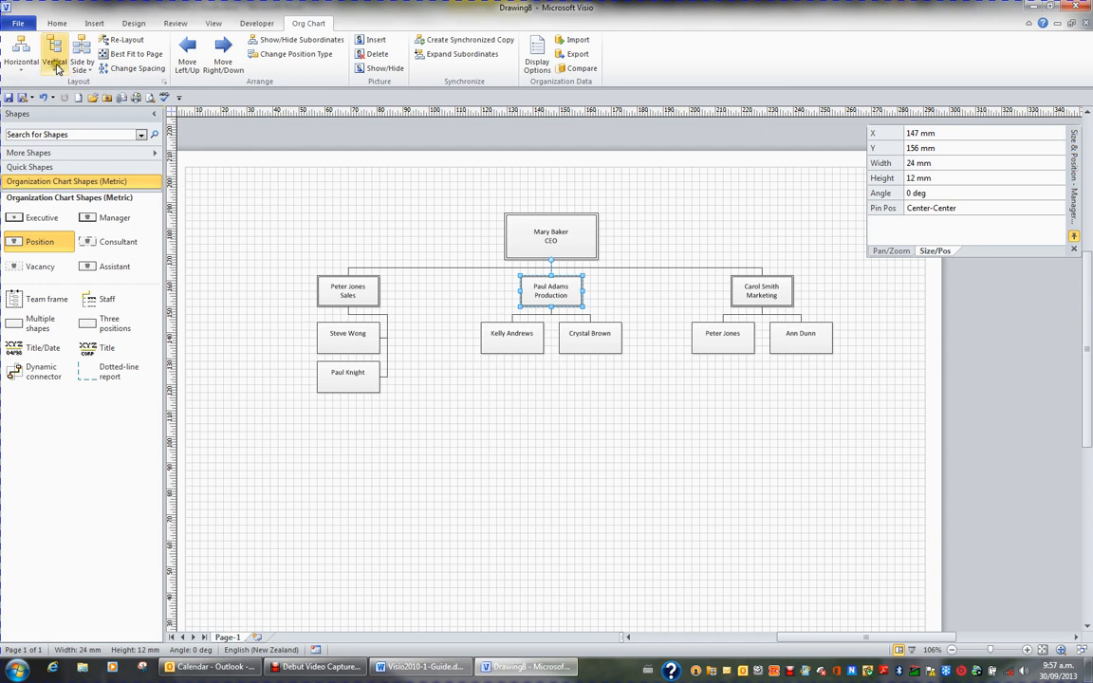
click(57, 69)
click(161, 143)
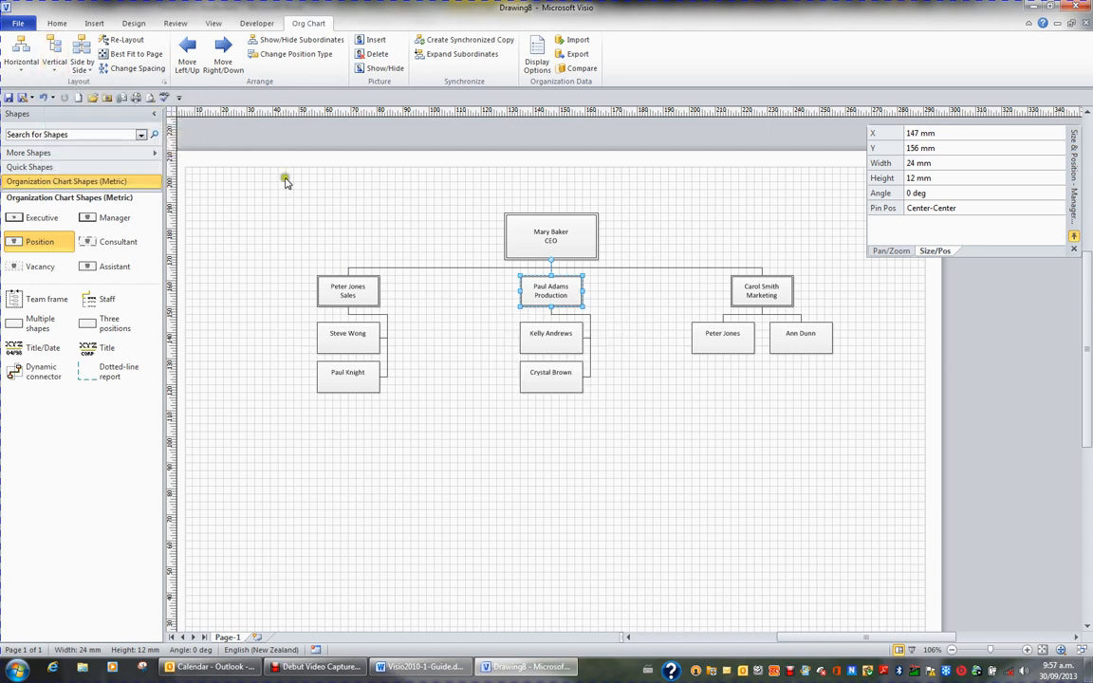
click(760, 289)
click(57, 62)
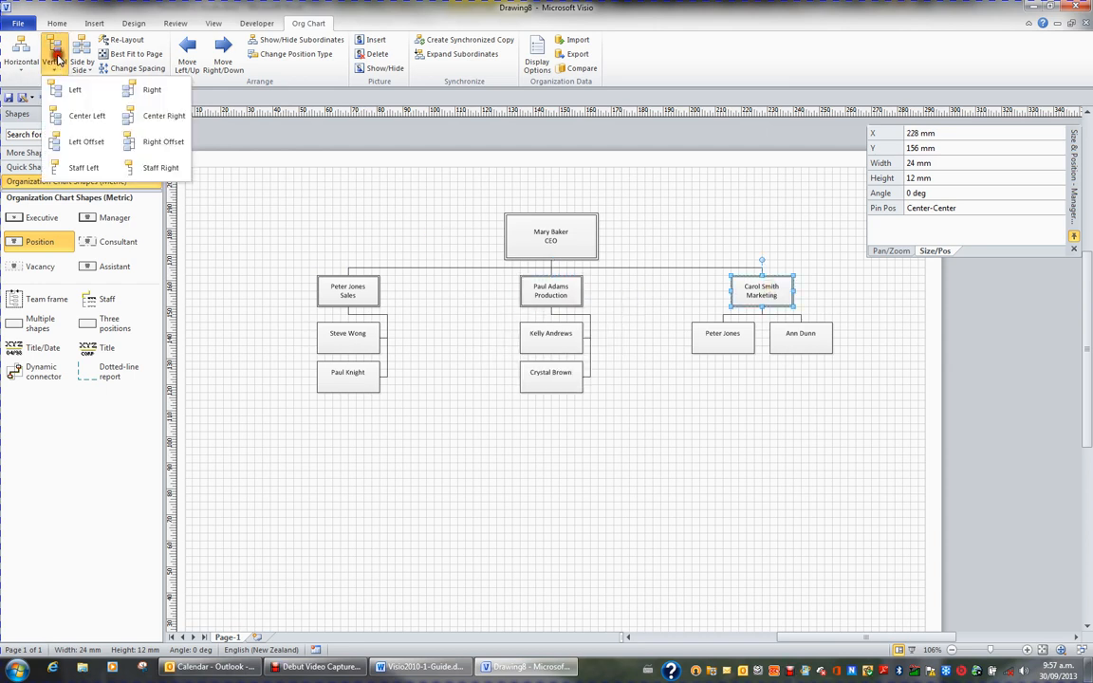
click(174, 141)
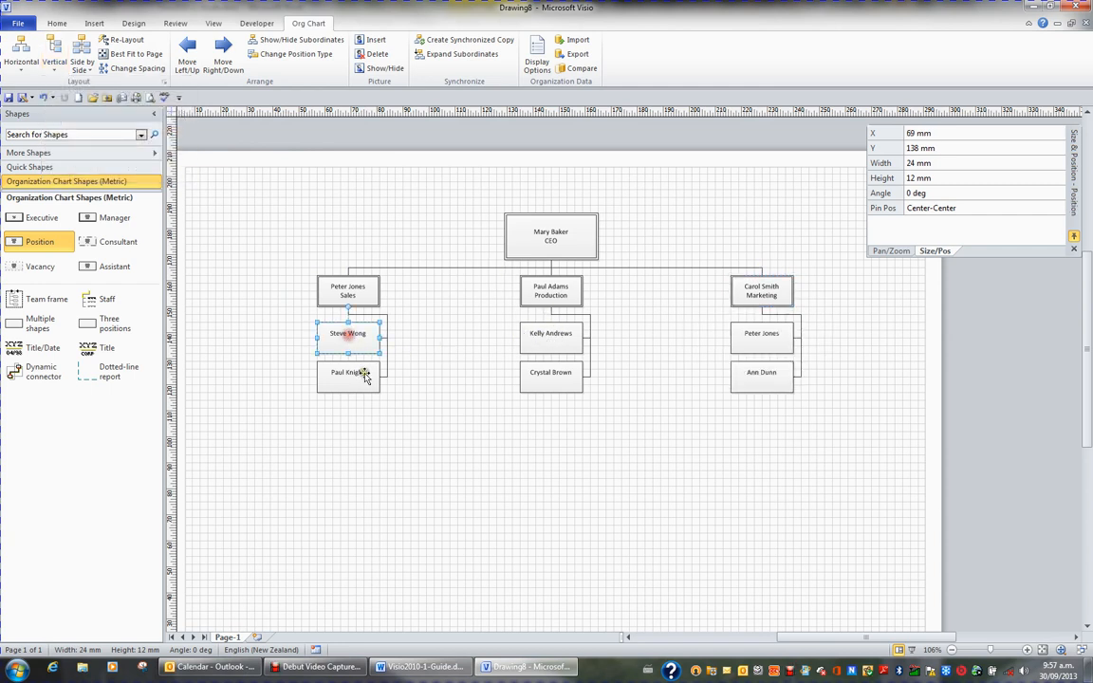
Move all six staff positions together straight down by about 38 mm, opening a wide gap below the three managers
click(353, 339)
shift+click(361, 373)
shift+click(569, 330)
shift+click(567, 380)
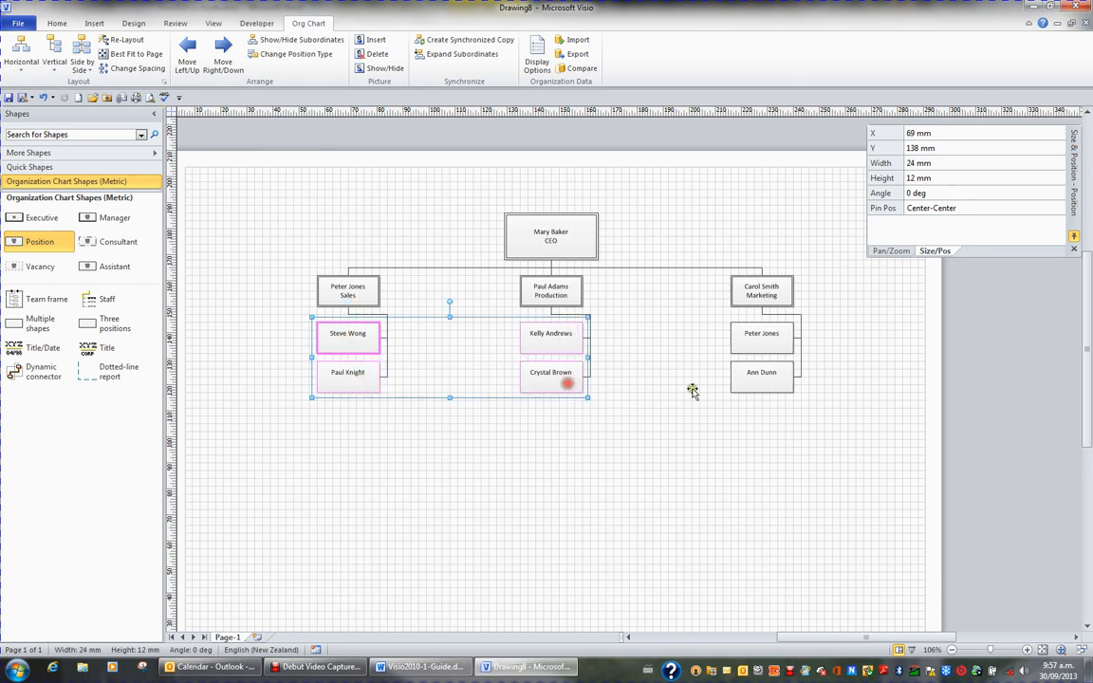
shift+click(750, 336)
shift+click(760, 375)
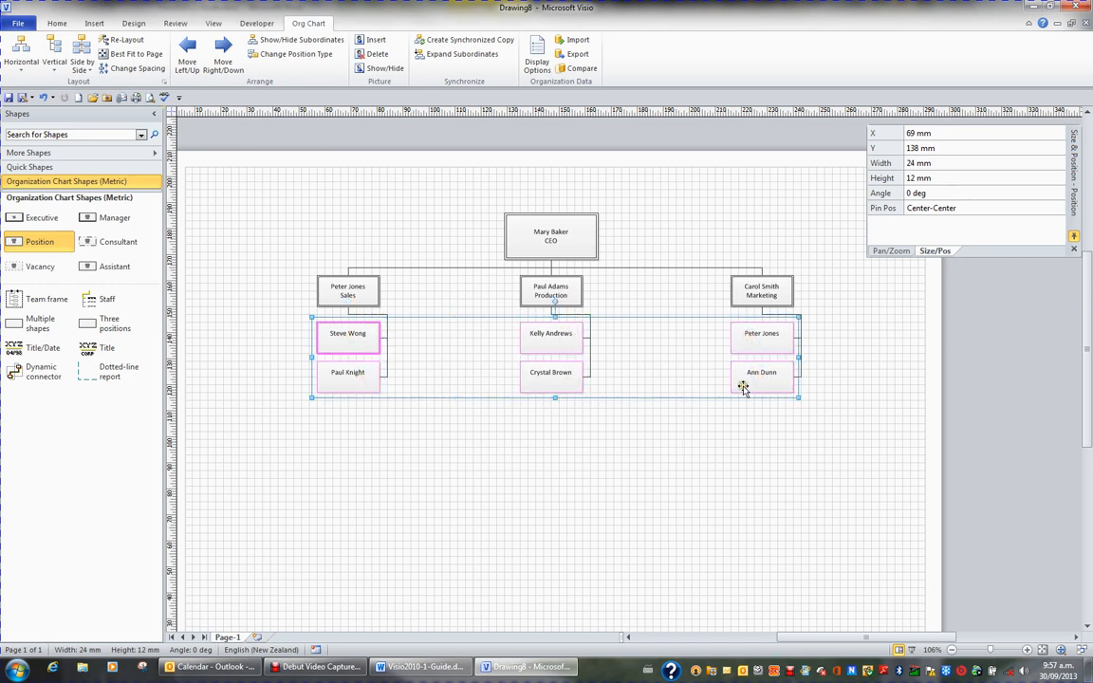
key(Down)
key(Down)
key(Down)
key(Down)
key(Down)
key(Down)
key(Down)
key(Down)
key(Down)
key(Down)
key(Down)
key(Down)
key(Down)
key(Down)
key(Down)
key(Down)
key(Down)
key(Down)
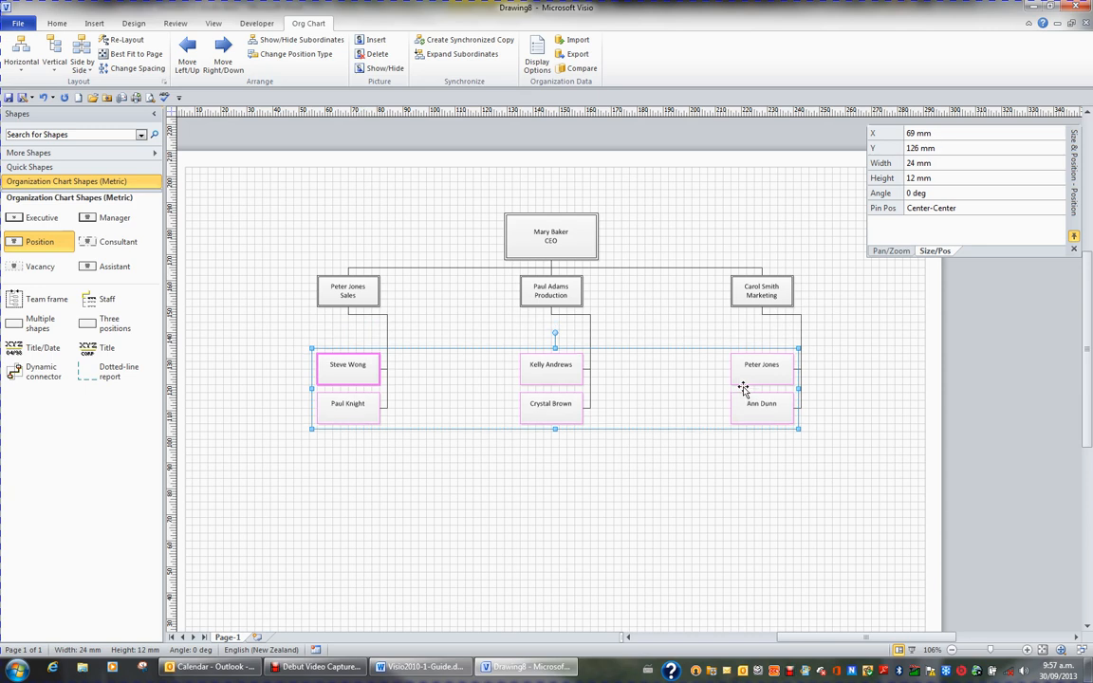
key(Down)
key(Down)
key(Down)
key(Down)
key(Down)
key(Down)
key(Down)
key(Down)
key(Down)
key(Down)
key(Down)
key(Down)
key(Down)
key(Down)
key(Down)
key(Down)
key(Down)
key(Down)
key(Down)
key(Down)
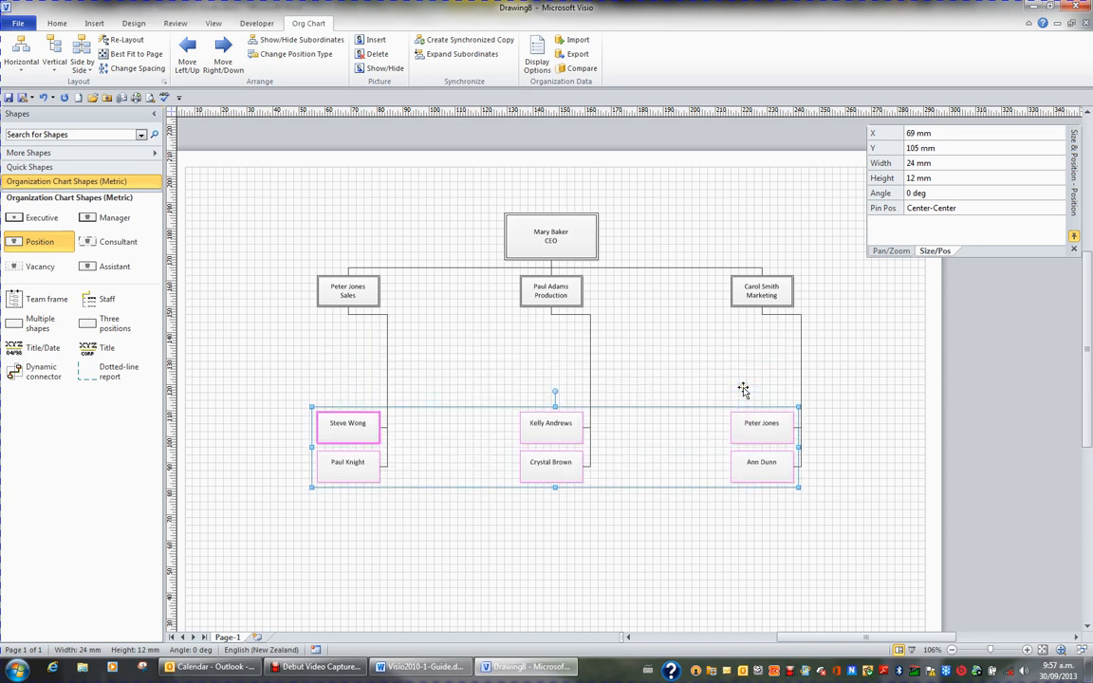
click(688, 362)
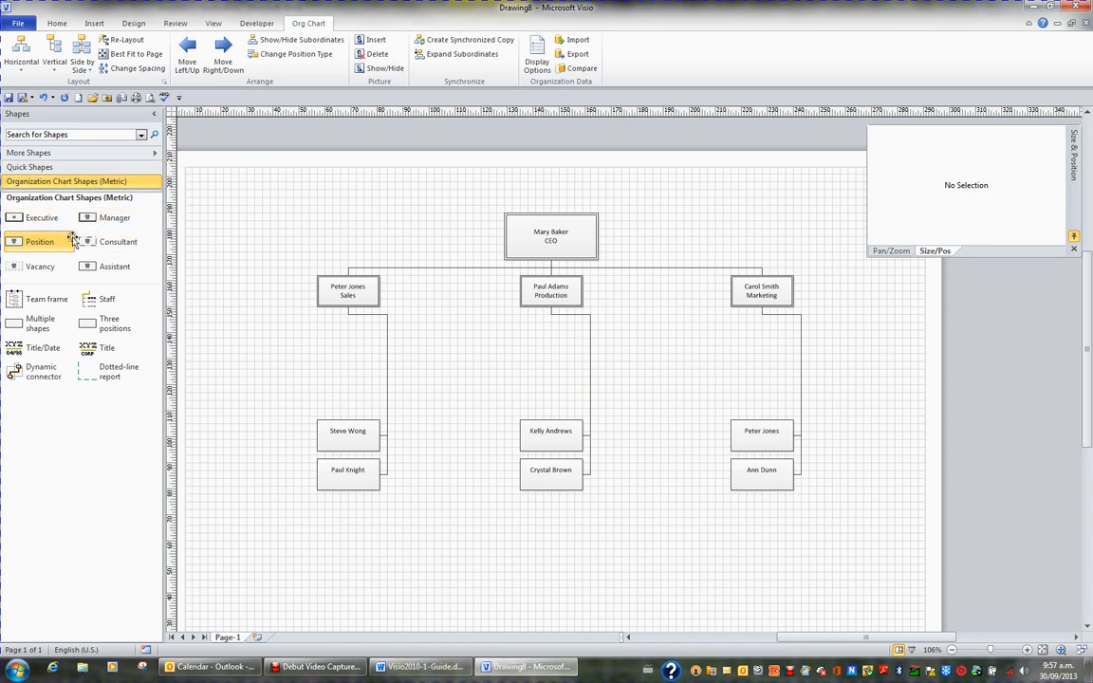
Add an Assistant shape to the Sales manager and enter the assistant's full name with the title PA
click(56, 246)
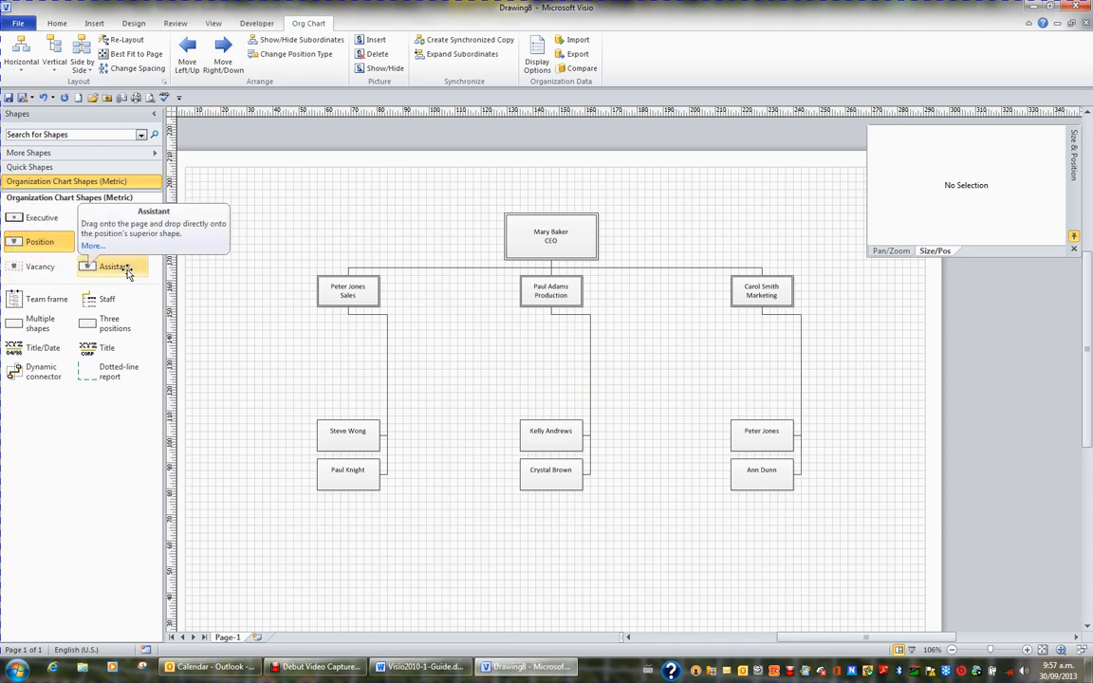
drag(127, 273, 350, 293)
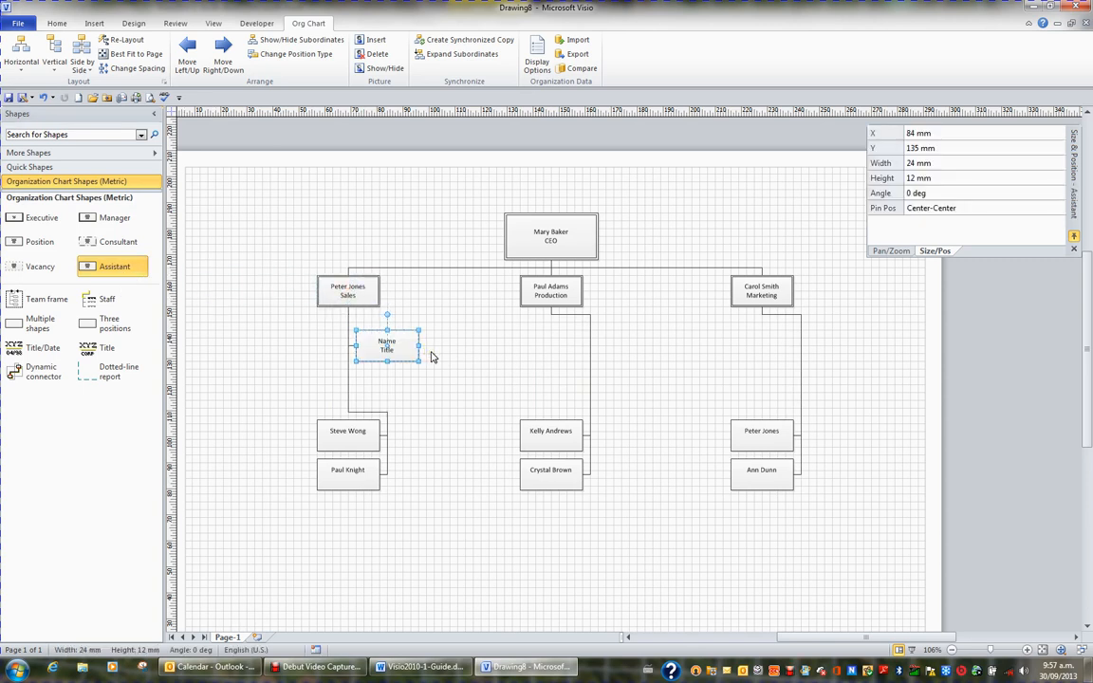
text(Alex Smith)
key(Return)
click(458, 364)
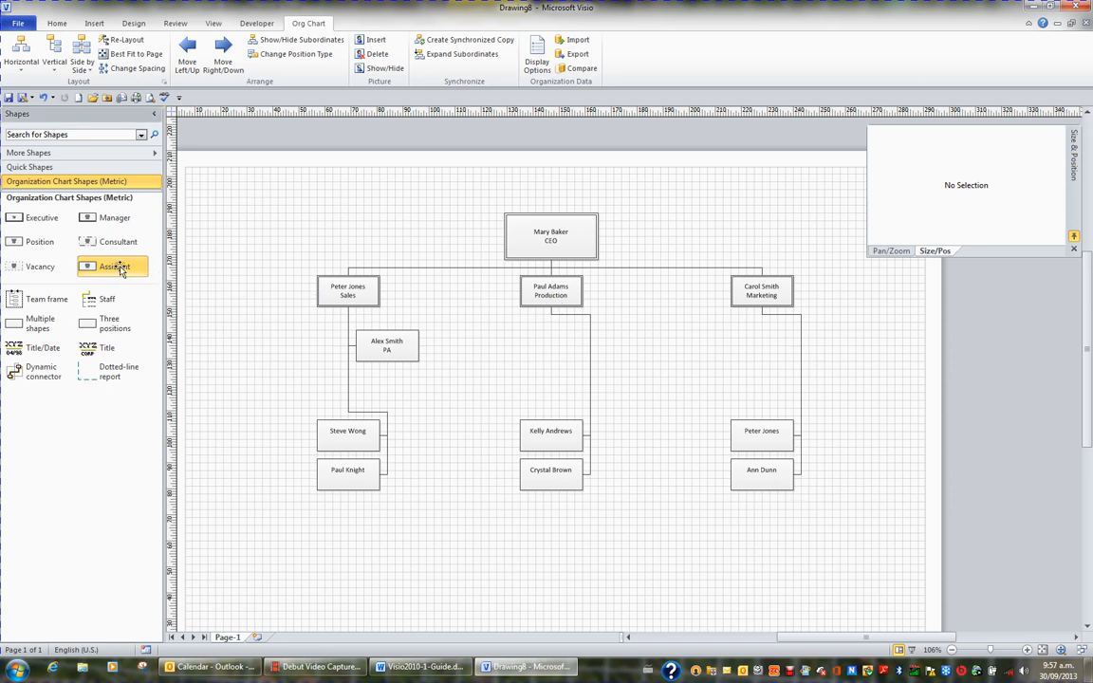
Add an Assistant shape to the Production manager and enter the assistant's full name with the title PA
drag(112, 265, 557, 296)
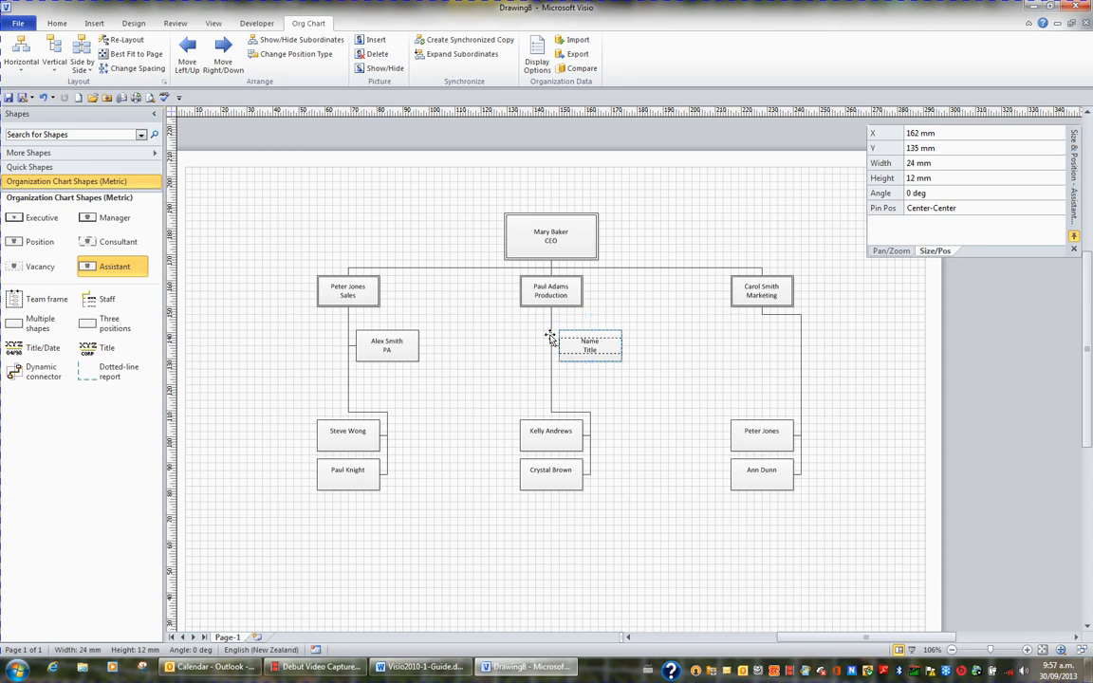
text(Danielle Carter)
key(Return)
text(PA)
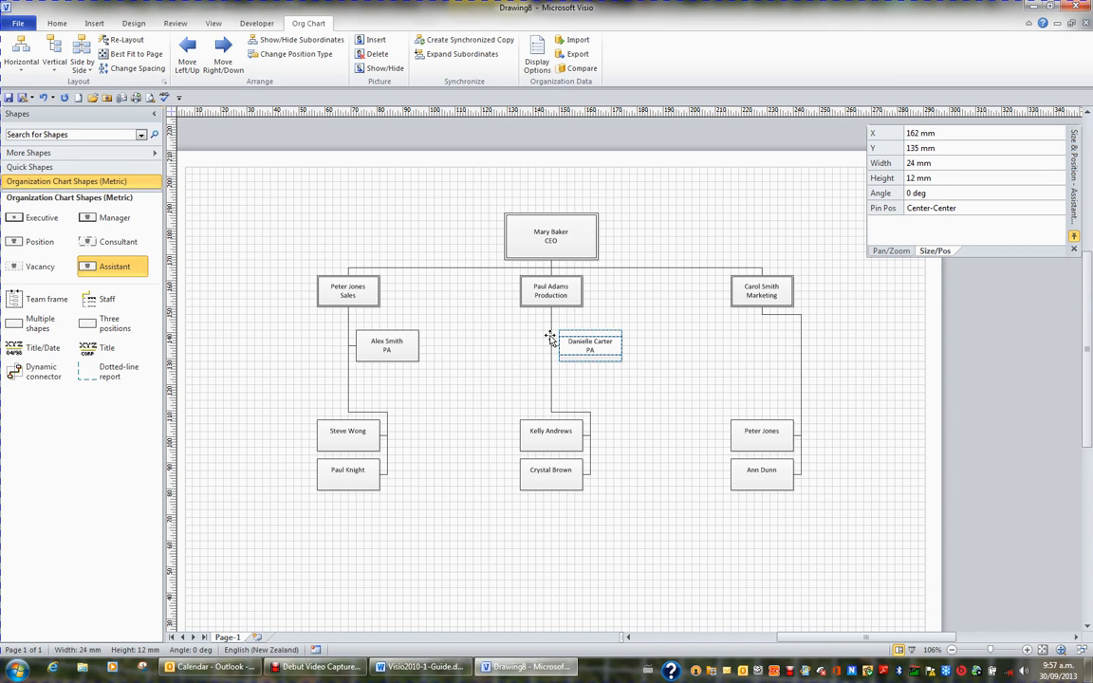
click(659, 345)
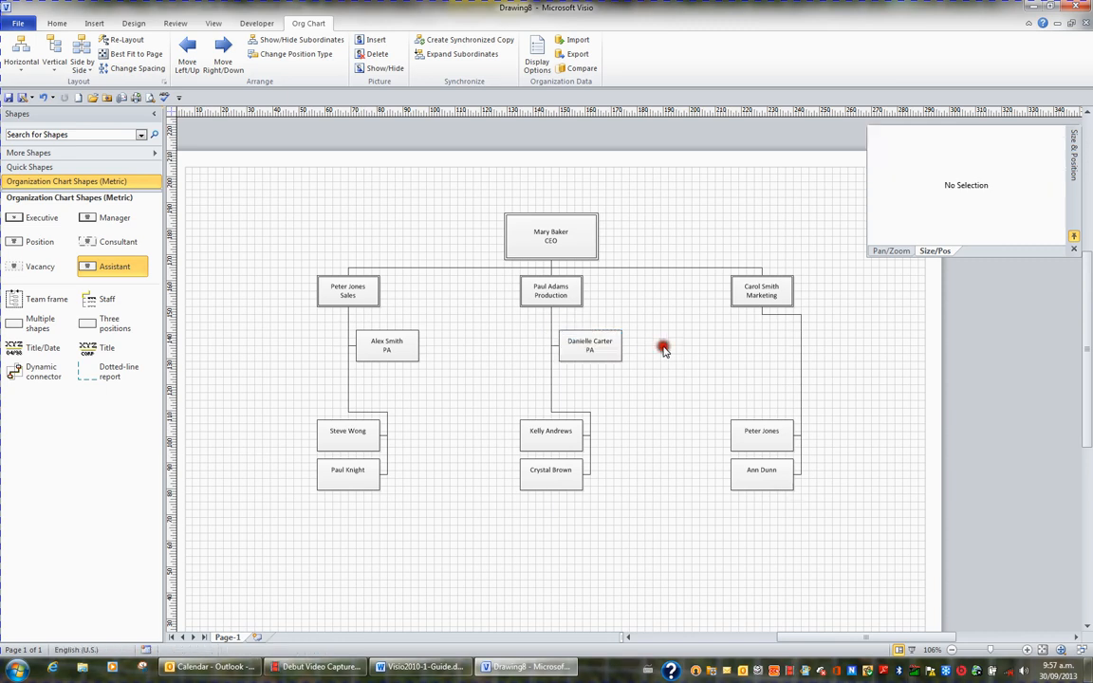
Move the Sales manager's assistant to the left of the vertical connector, at about X 39 mm, Y 129 mm
click(387, 354)
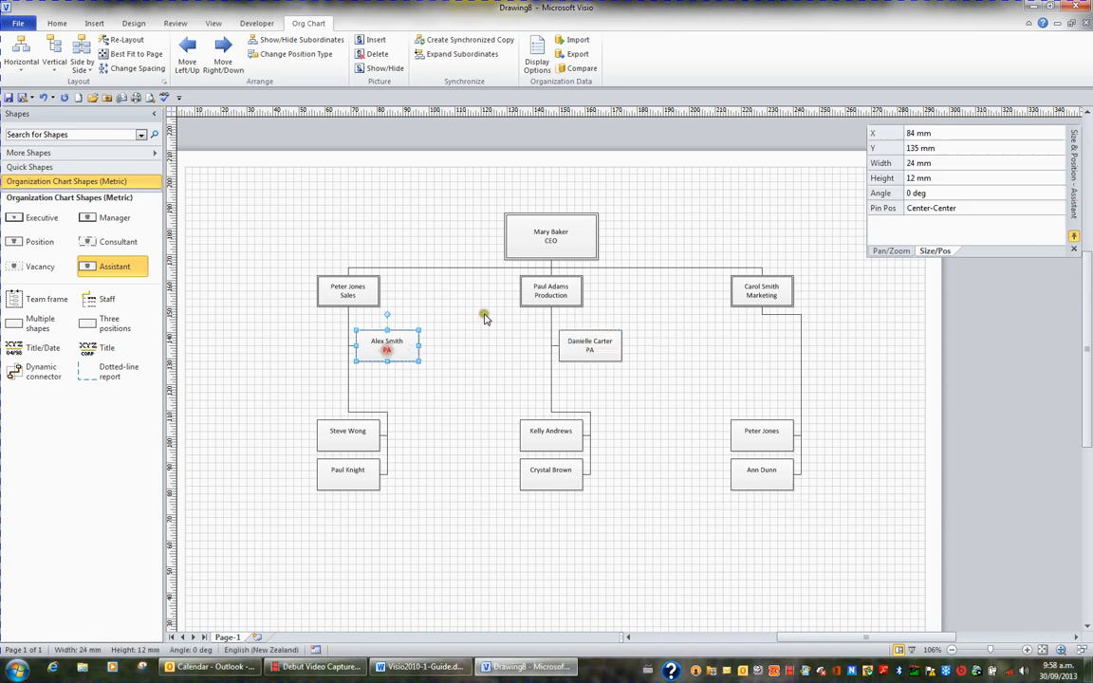
key(Left)
key(Left)
key(Left)
key(Left)
key(Left)
key(Left)
key(Left)
key(Left)
key(Left)
key(Left)
key(Left)
key(Left)
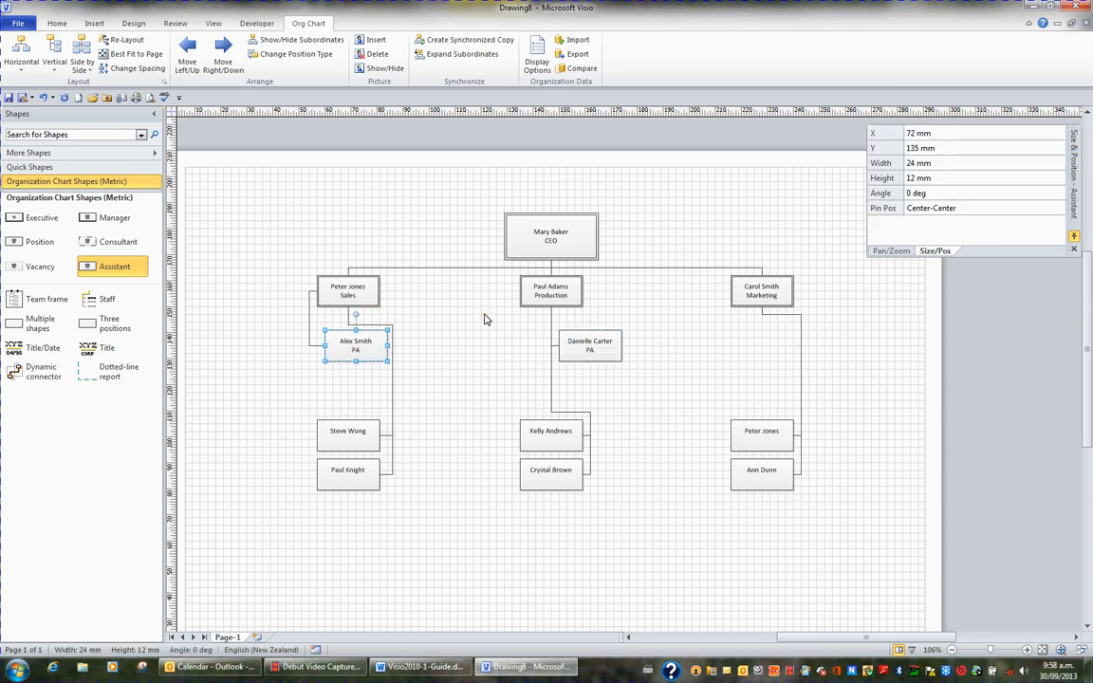
key(Left)
key(Left)
key(Left)
key(Left)
key(Left)
key(Left)
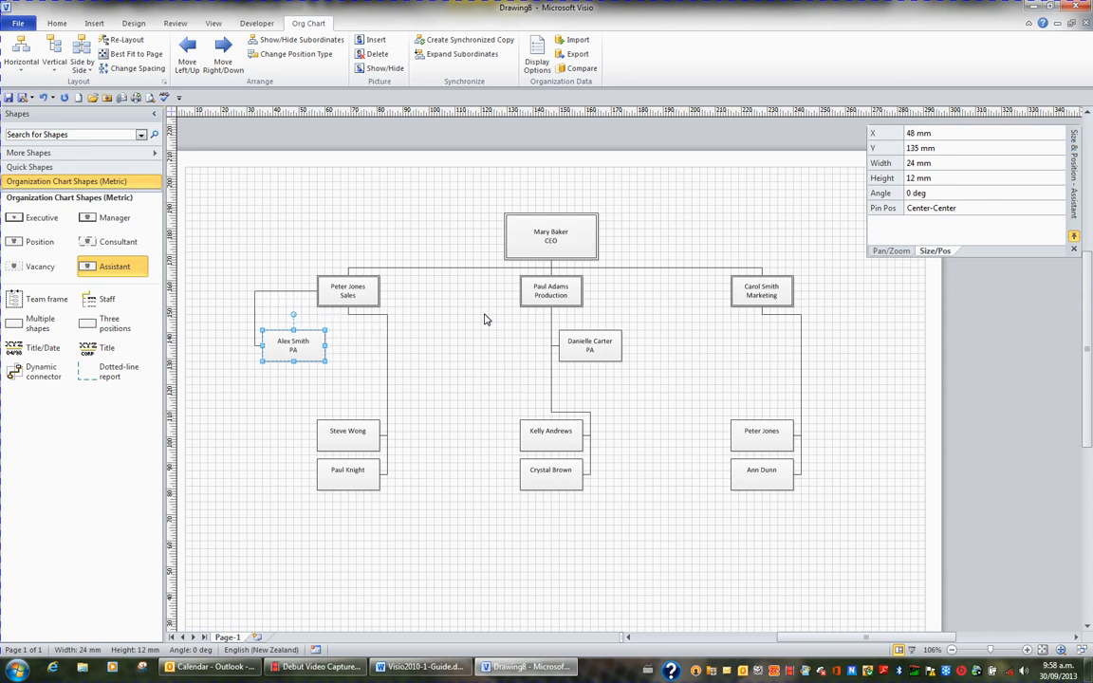
key(Down)
key(Down)
key(Down)
key(Down)
key(Down)
key(Down)
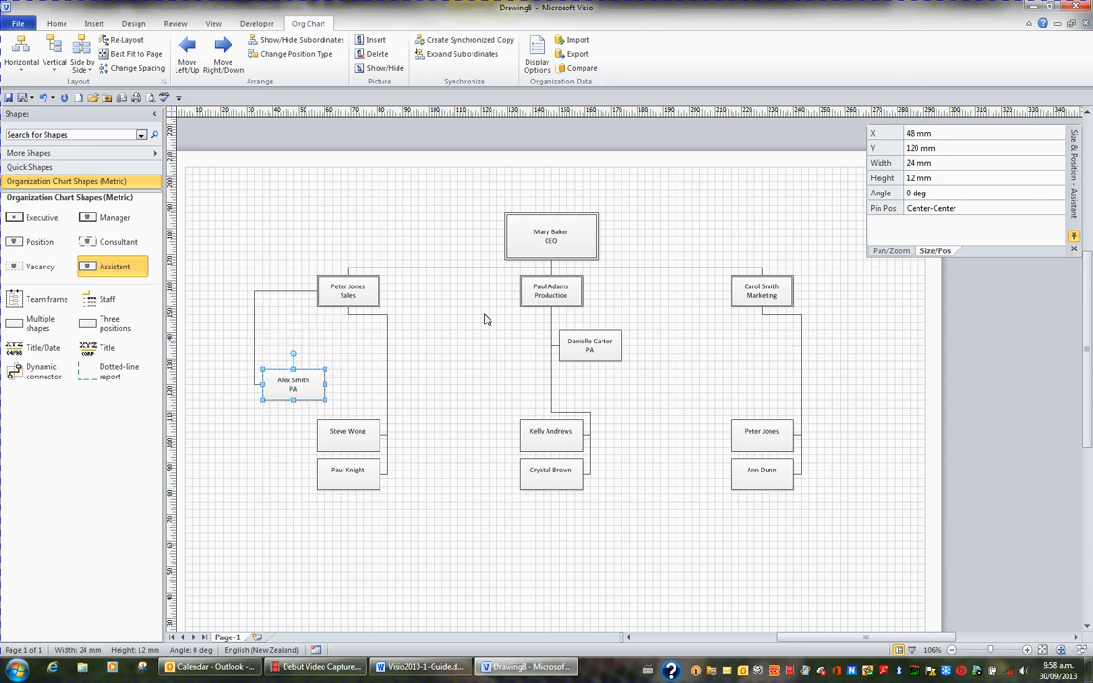
key(Up)
key(Up)
key(Up)
key(Up)
key(Up)
key(Up)
key(Up)
key(Left)
key(Left)
key(Left)
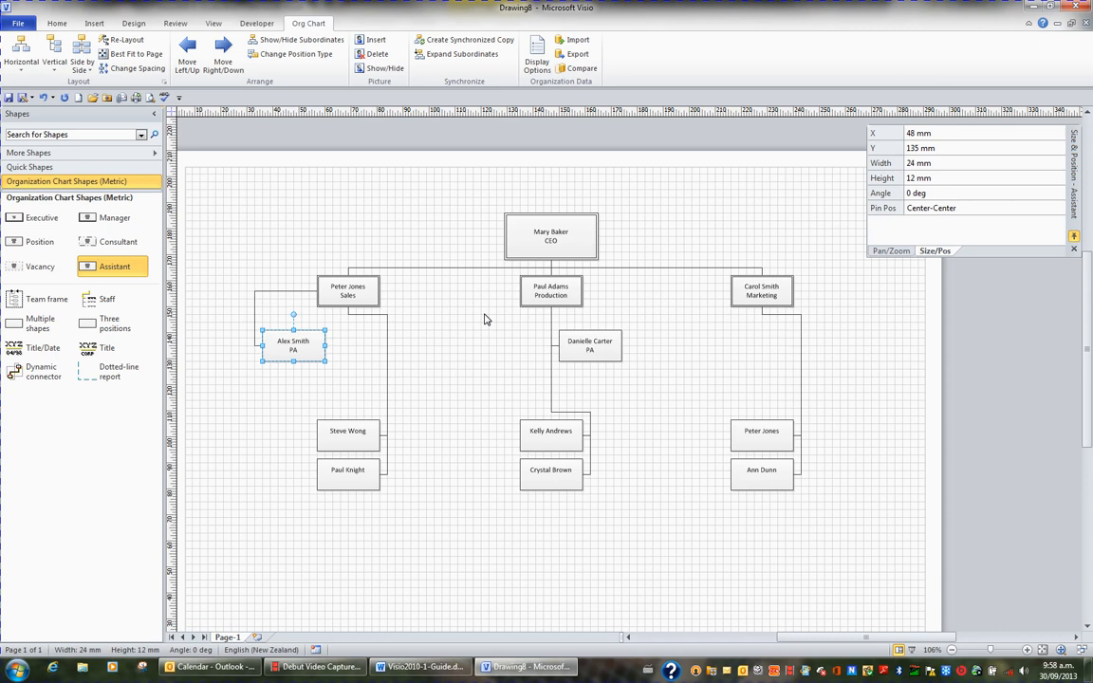
key(Left)
key(Left)
key(Down)
key(Down)
key(Down)
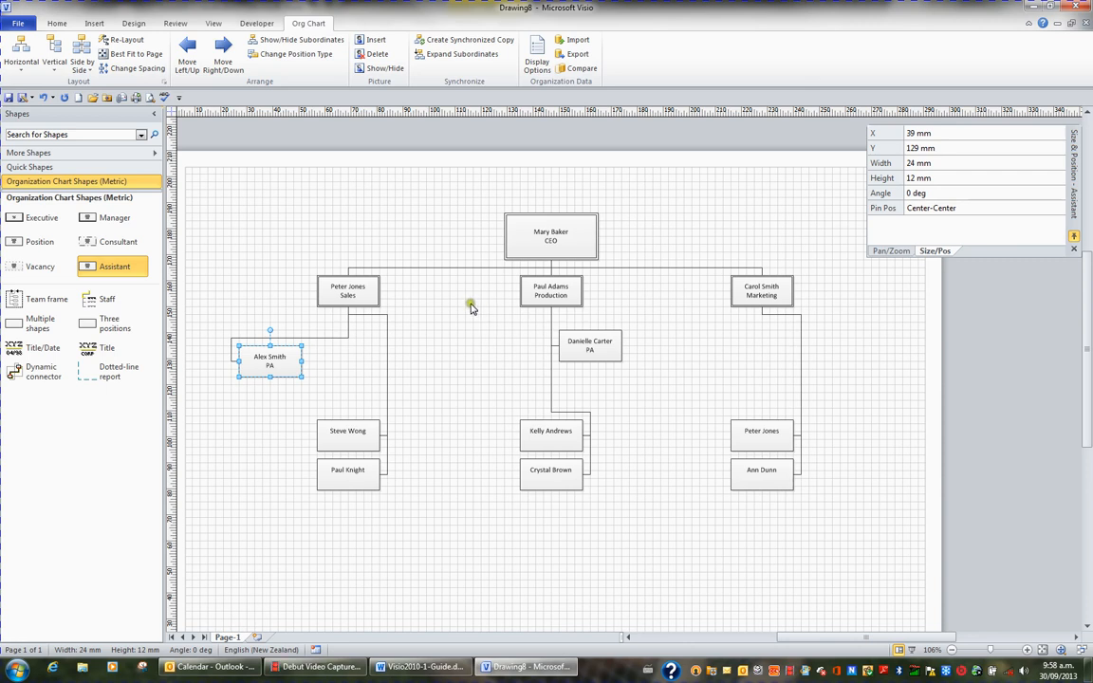
click(458, 317)
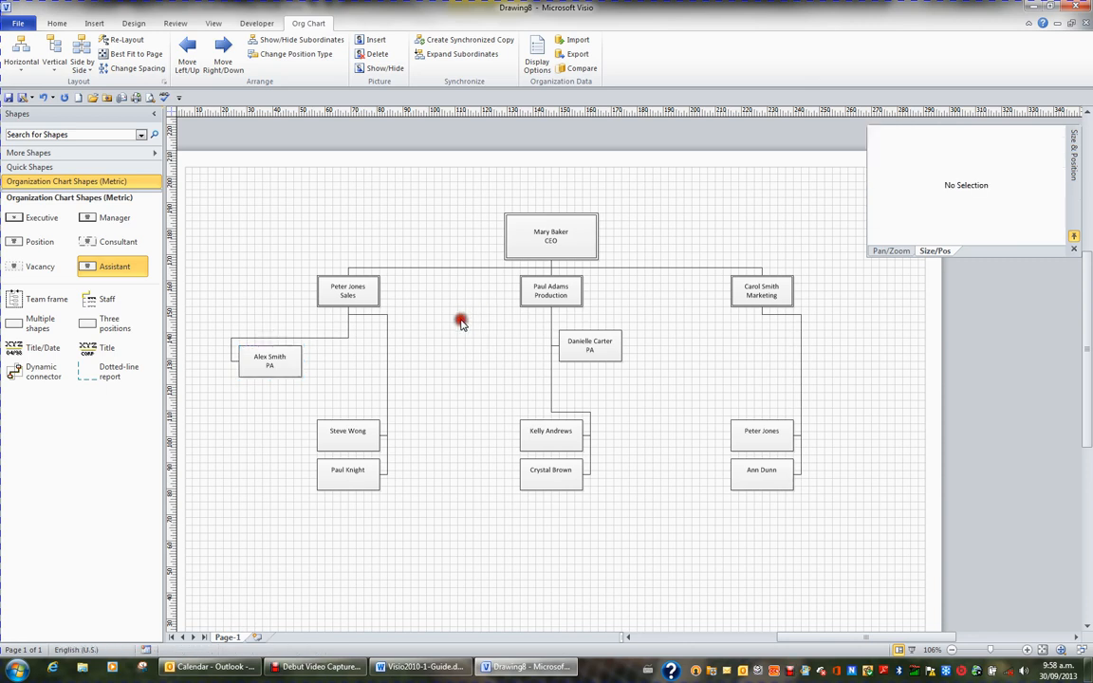
Move the Production manager's assistant to the left of the vertical connector, at about X 129 mm, Y 132 mm
click(580, 353)
key(Left)
key(Left)
key(Left)
key(Left)
key(Left)
key(Left)
key(Left)
key(Left)
key(Left)
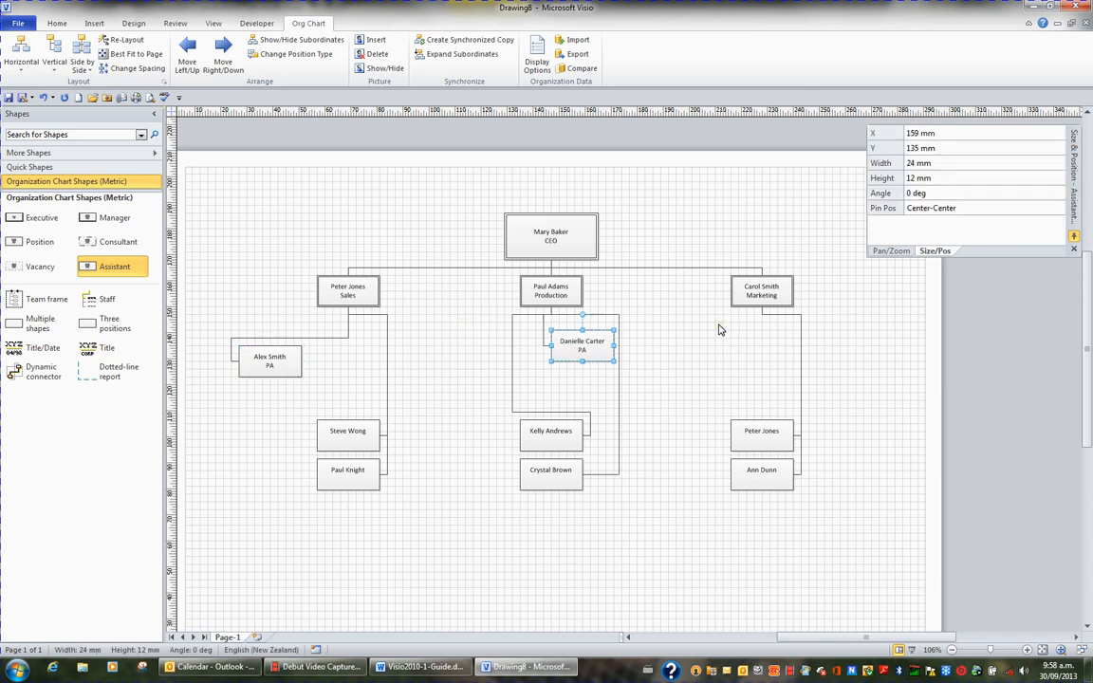
key(Left)
key(Left)
key(Left)
key(Left)
key(Left)
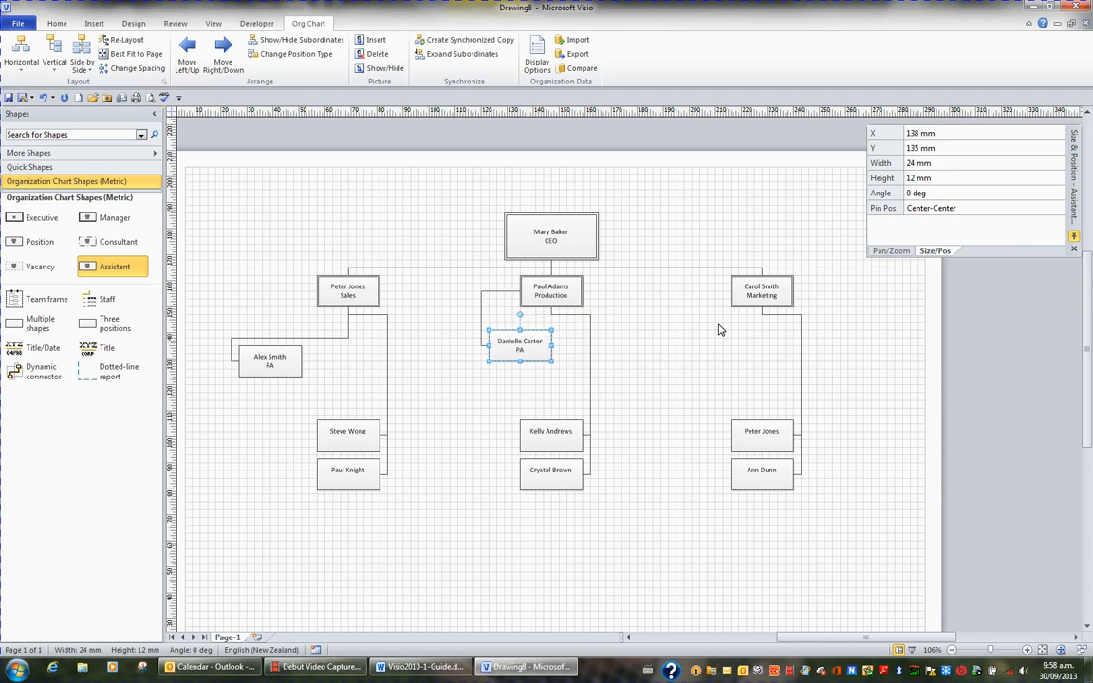
key(Down)
key(Down)
key(Down)
key(Up)
key(Up)
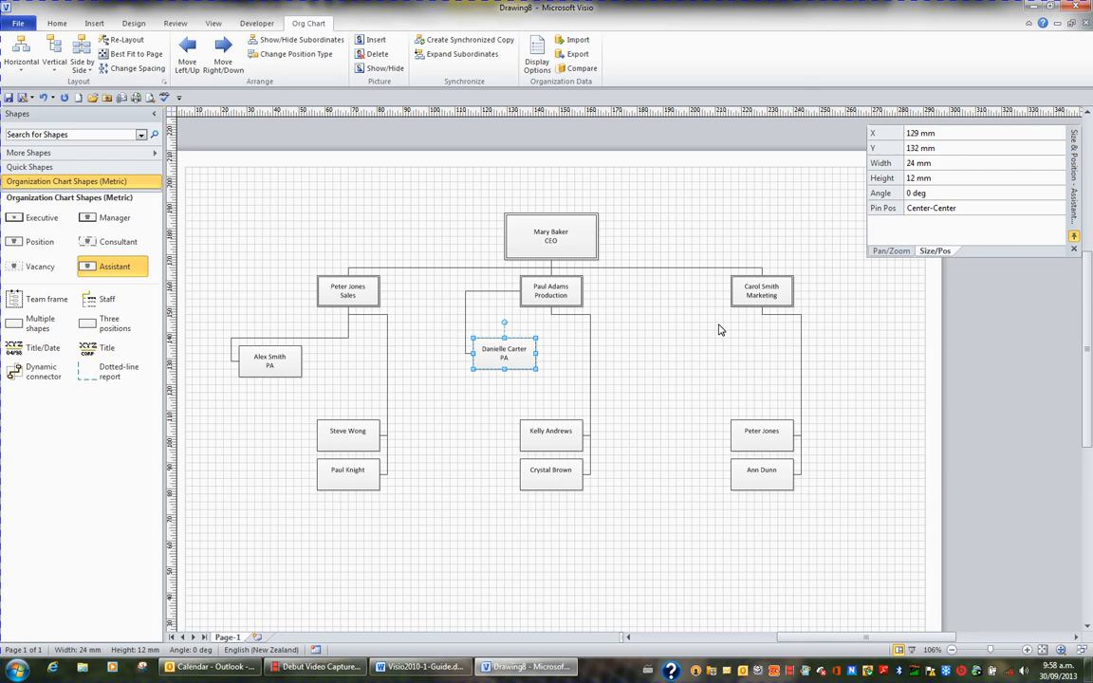
click(708, 329)
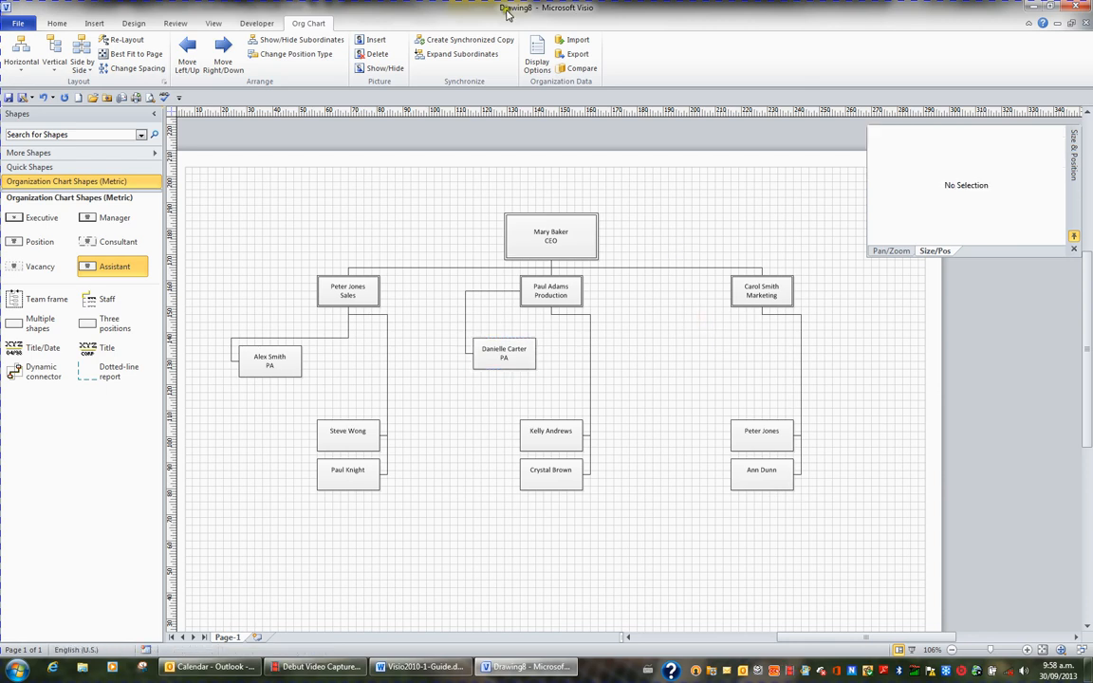
Try the Double Side and Single Side side-by-side layouts on the CEO's subordinates
click(573, 250)
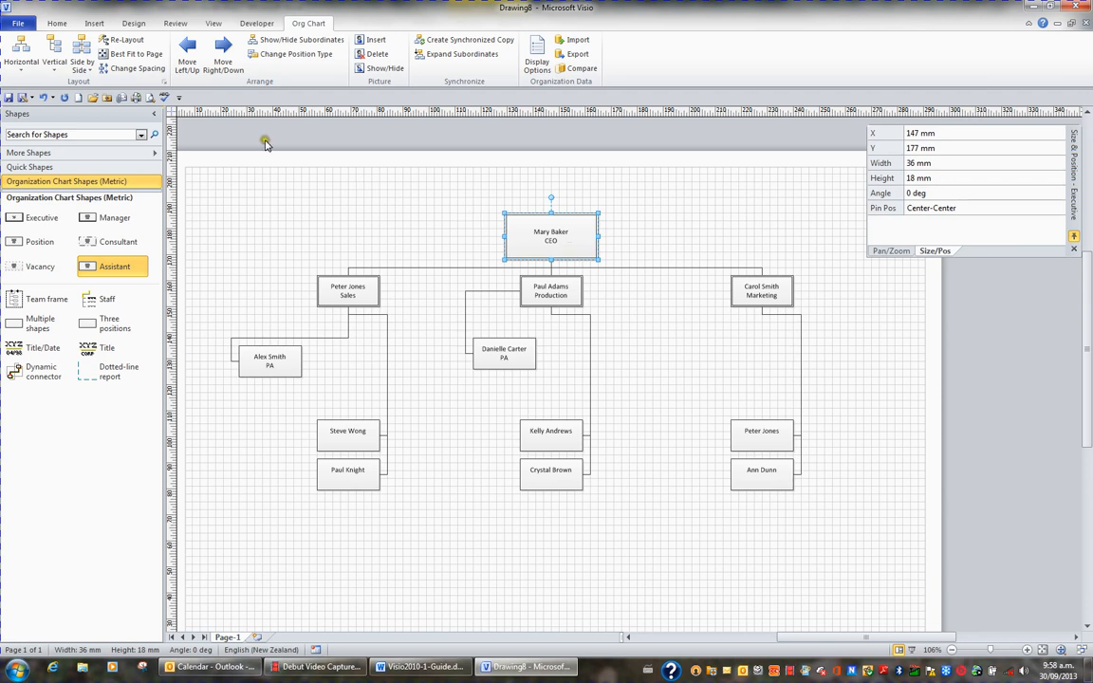
click(84, 66)
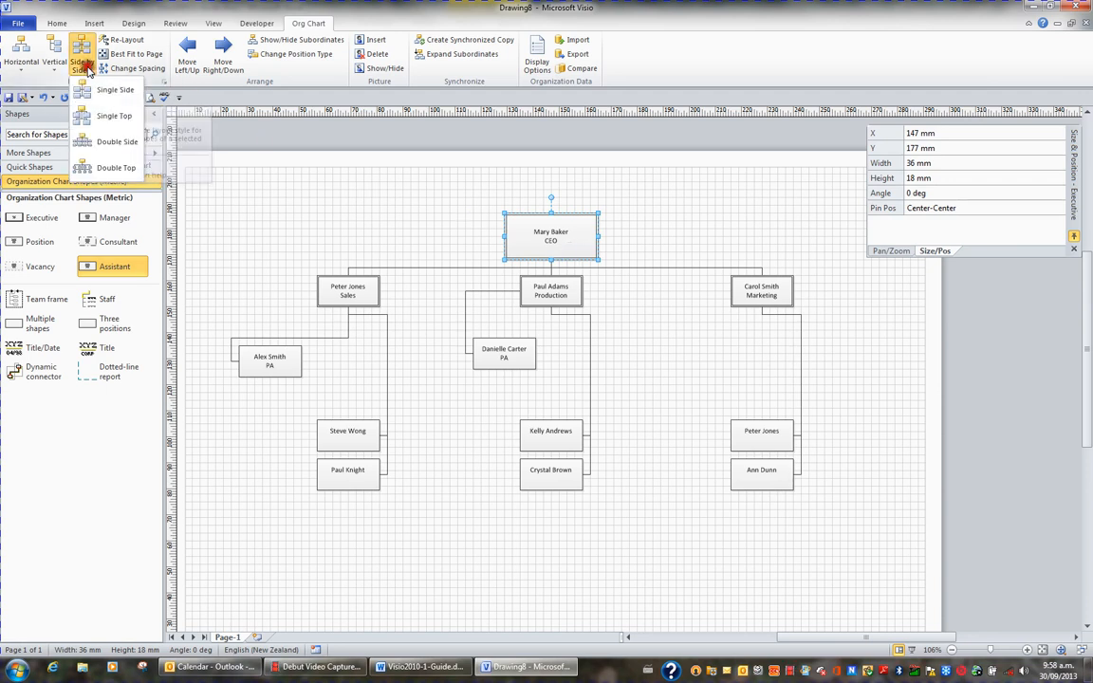
click(111, 144)
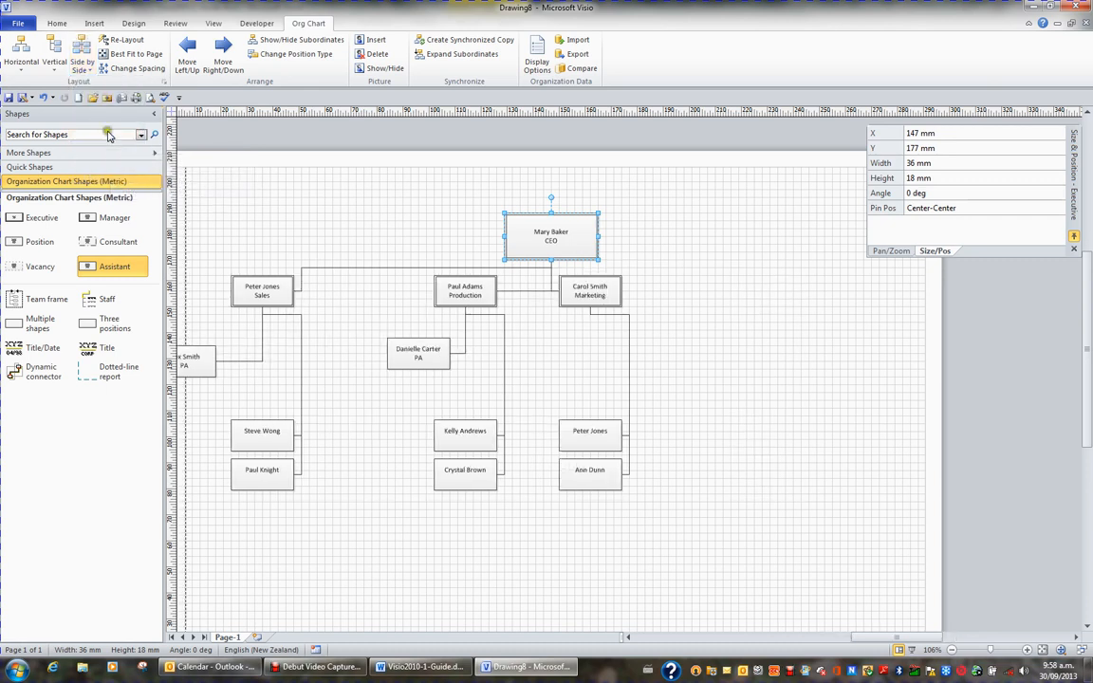
click(83, 67)
click(95, 99)
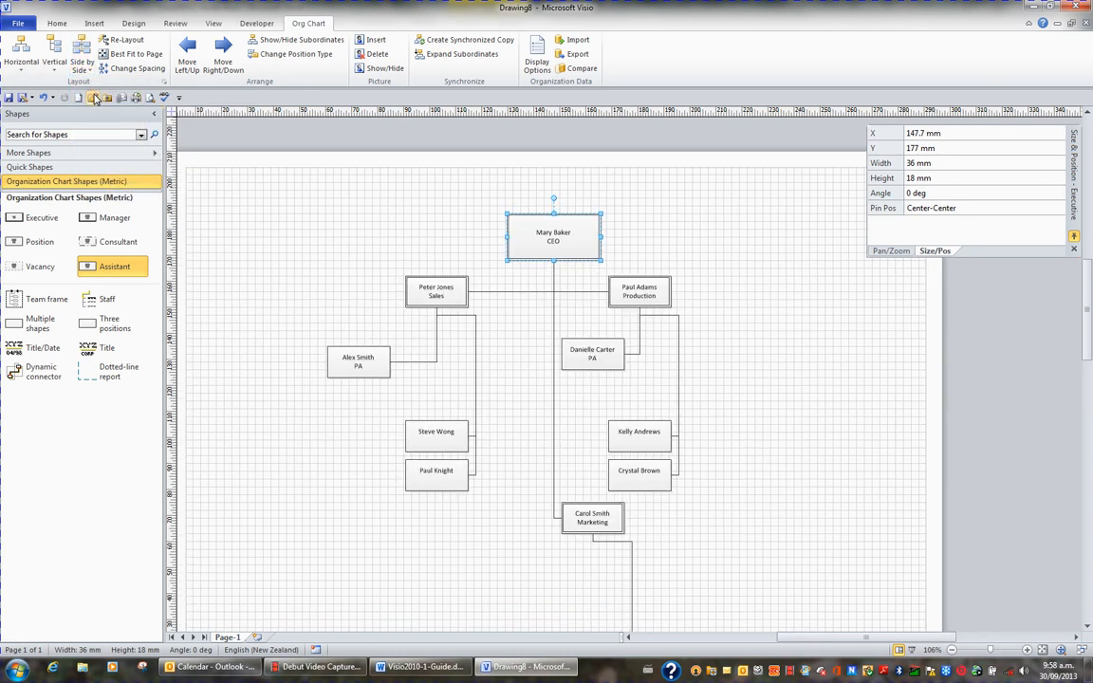
Try the Single Top layout, apply Double Top to the CEO's subordinates, and re-lay out the chart
click(84, 66)
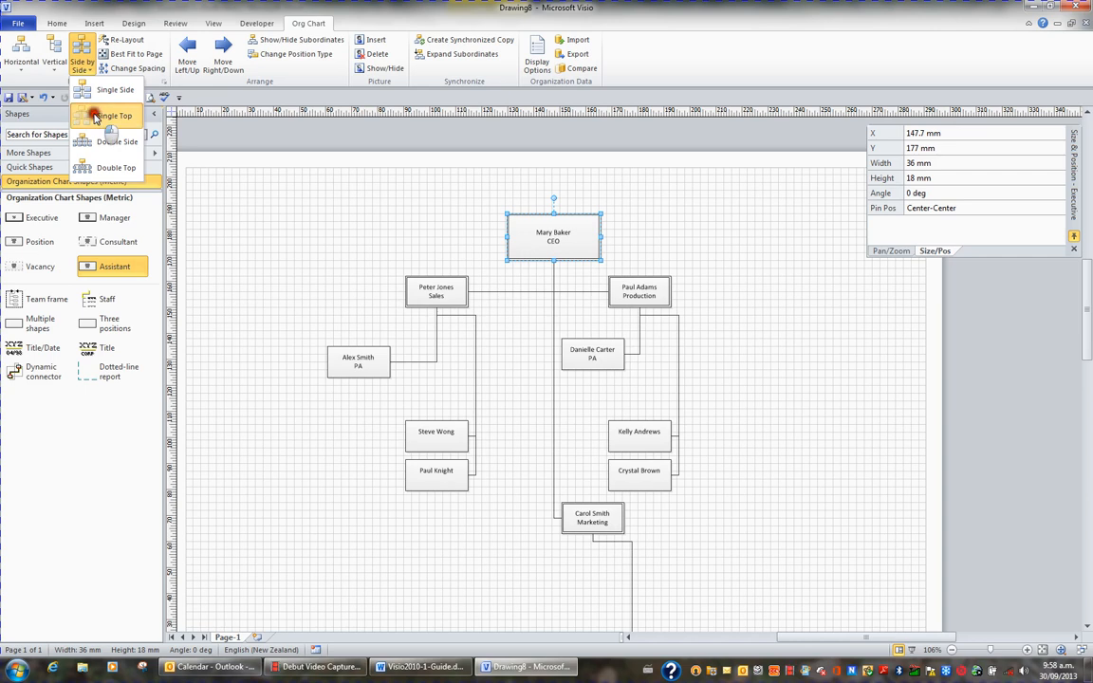
click(95, 114)
click(81, 59)
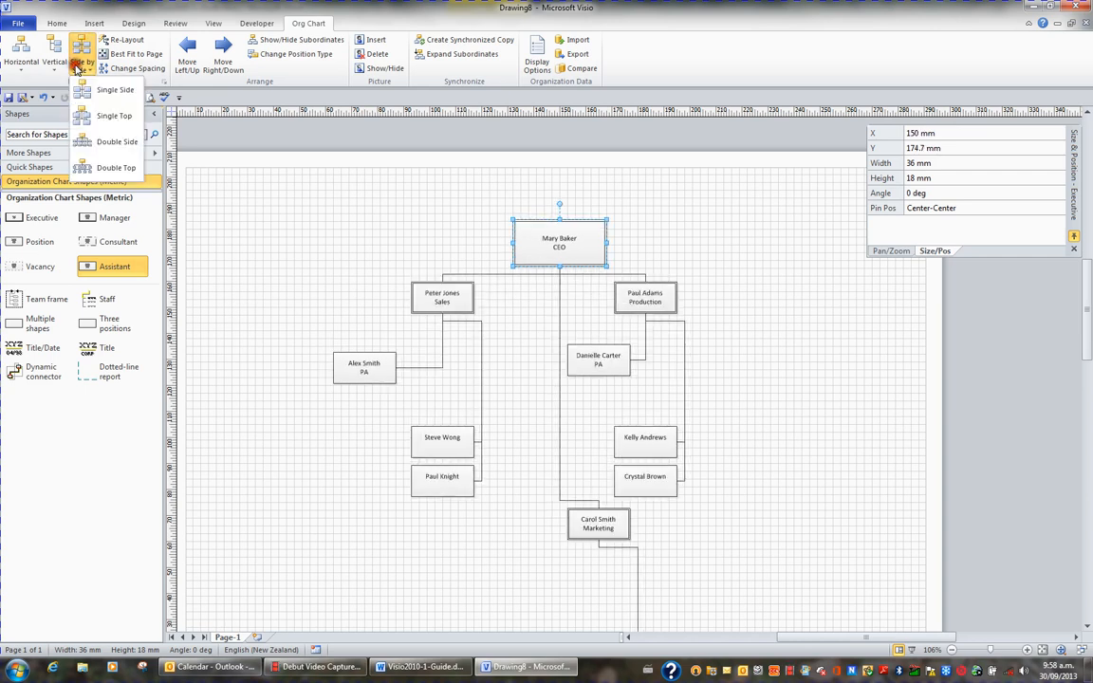
click(104, 166)
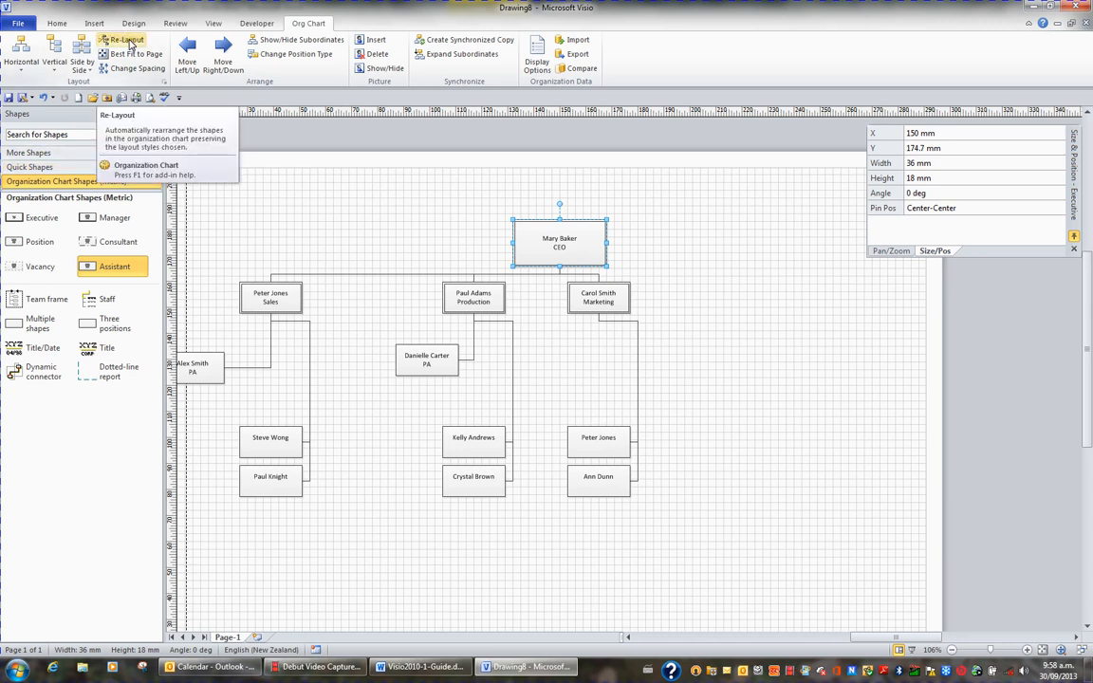
click(129, 43)
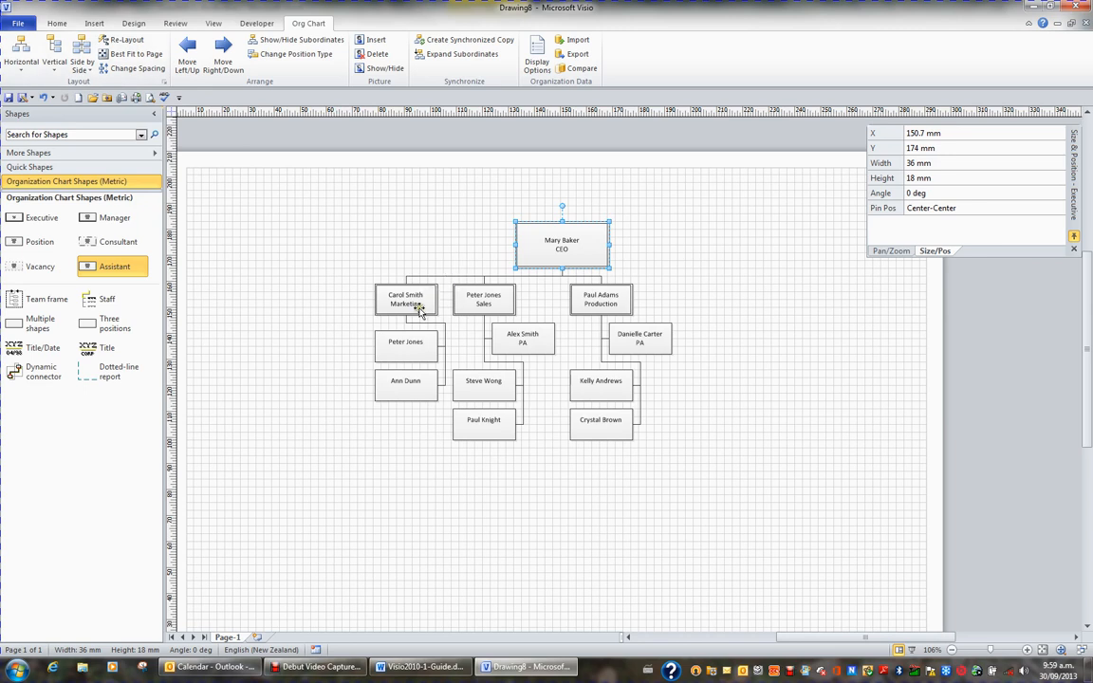
click(380, 285)
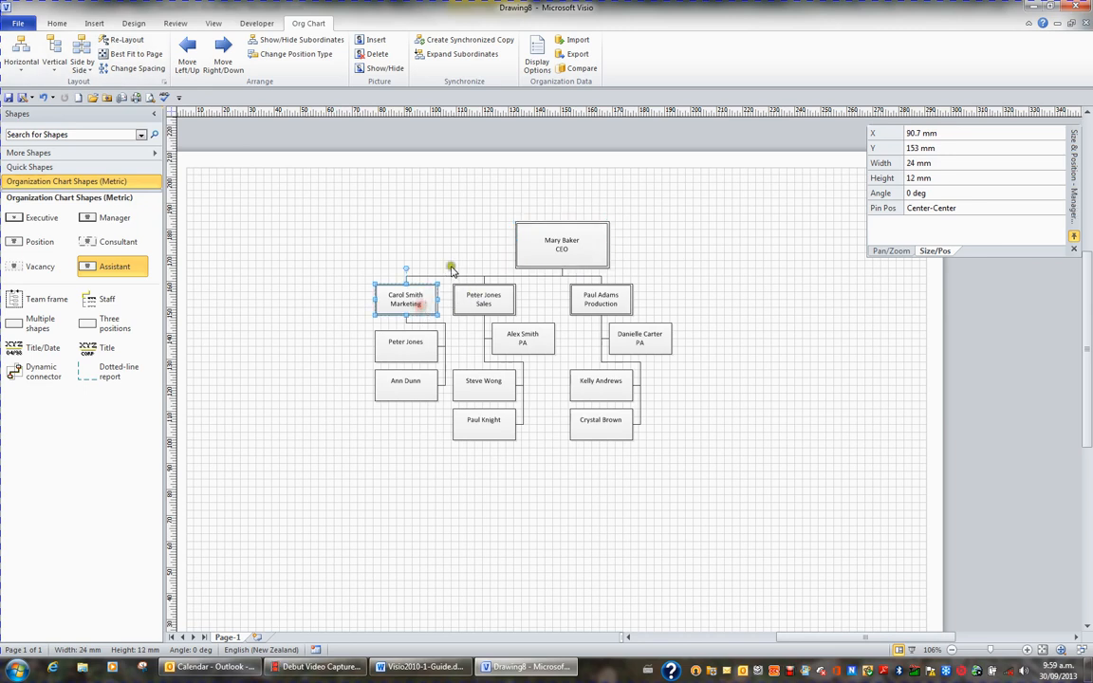
click(135, 68)
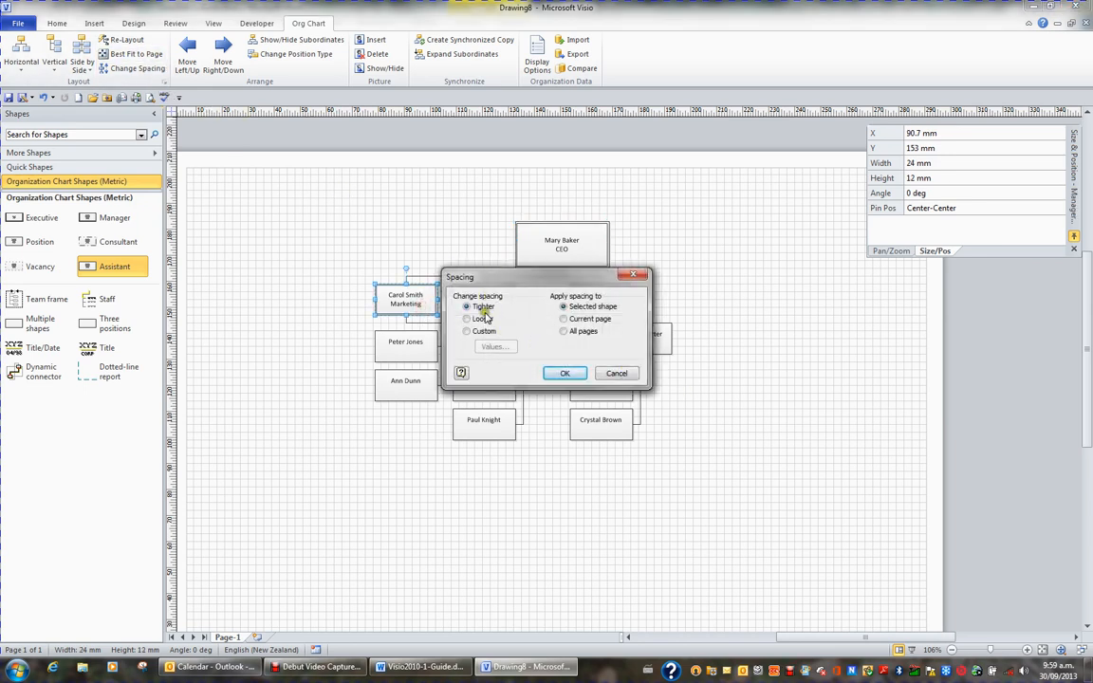
click(482, 320)
click(617, 373)
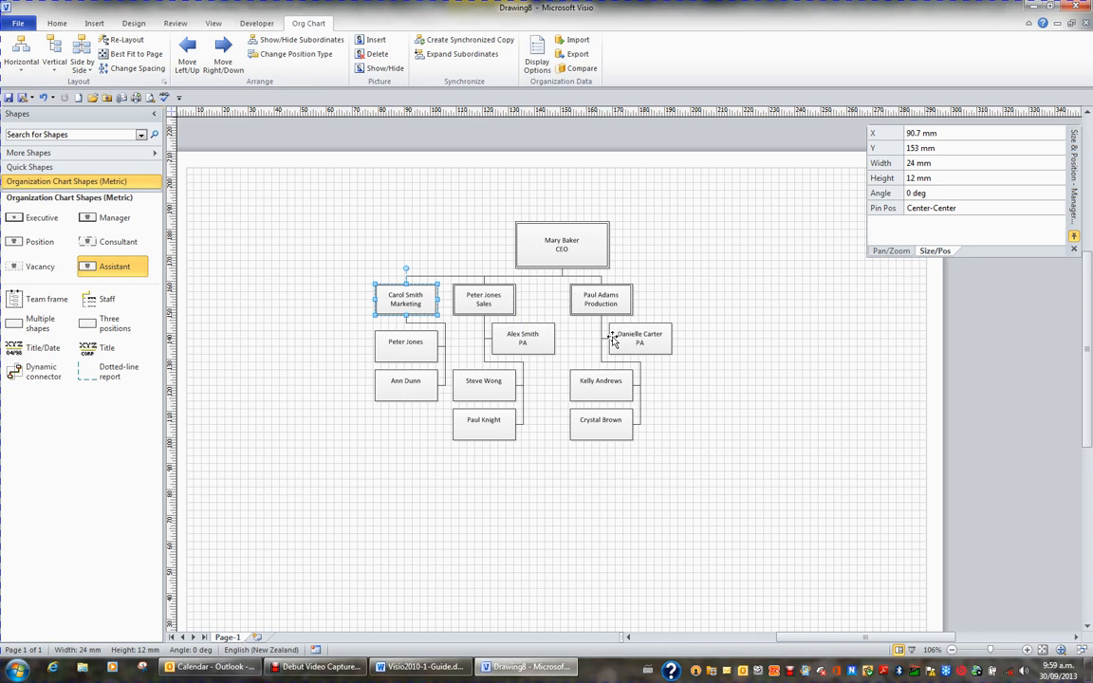
Apply the built-in theme with blue-grey rounded shapes and a Corbel font to the organization chart
click(135, 22)
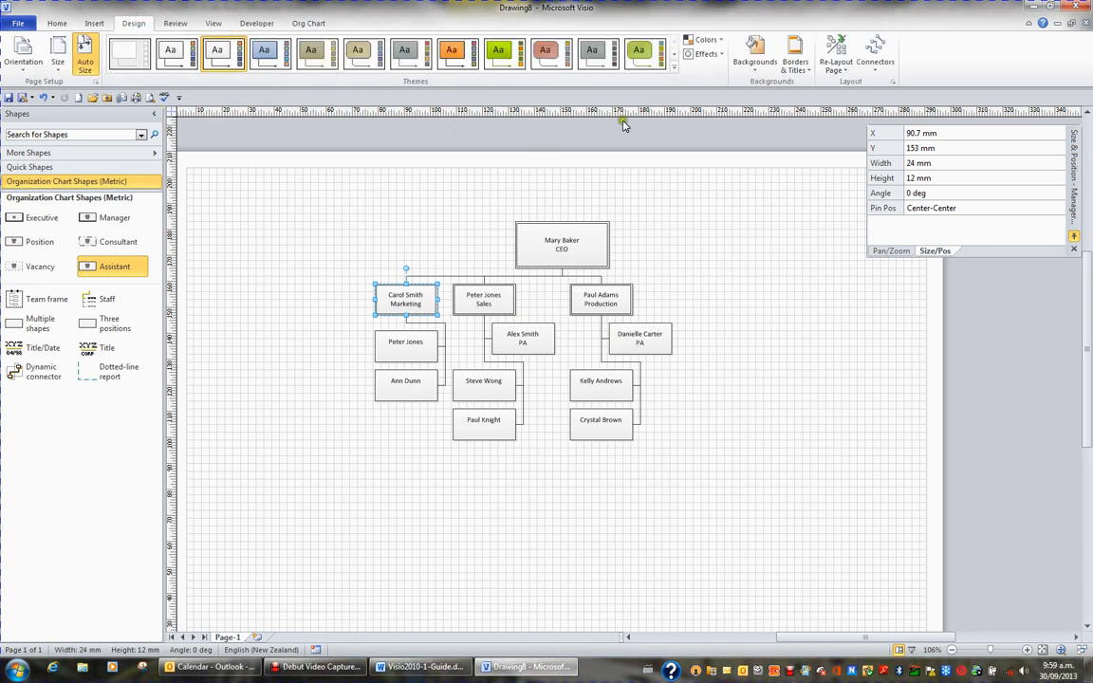
click(675, 67)
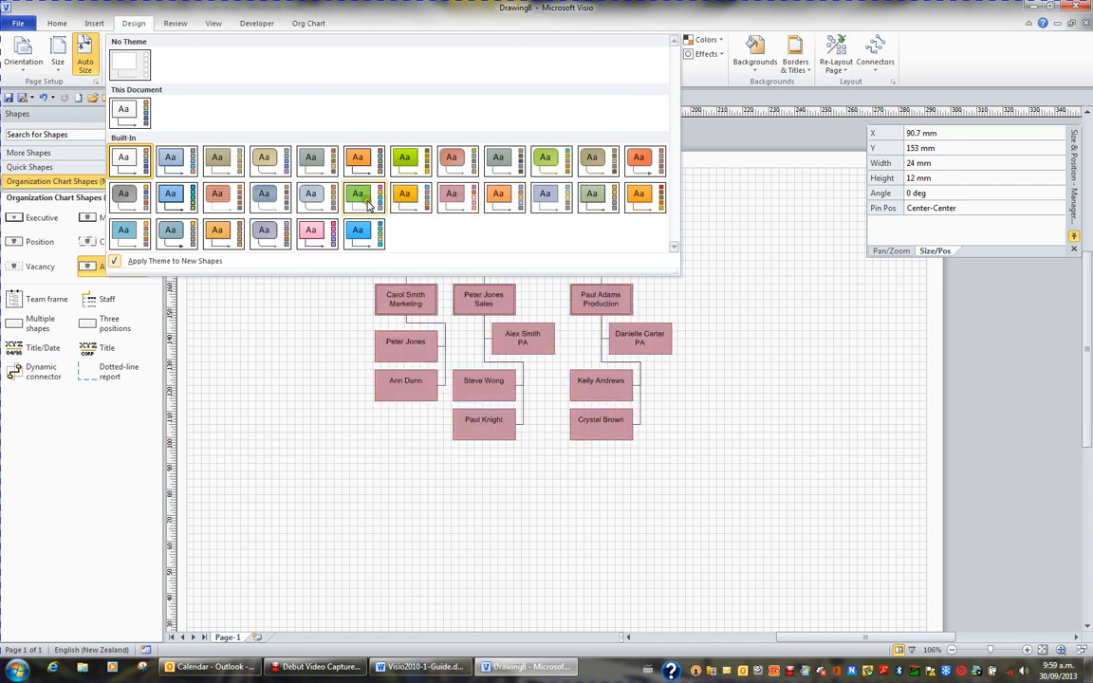
click(312, 204)
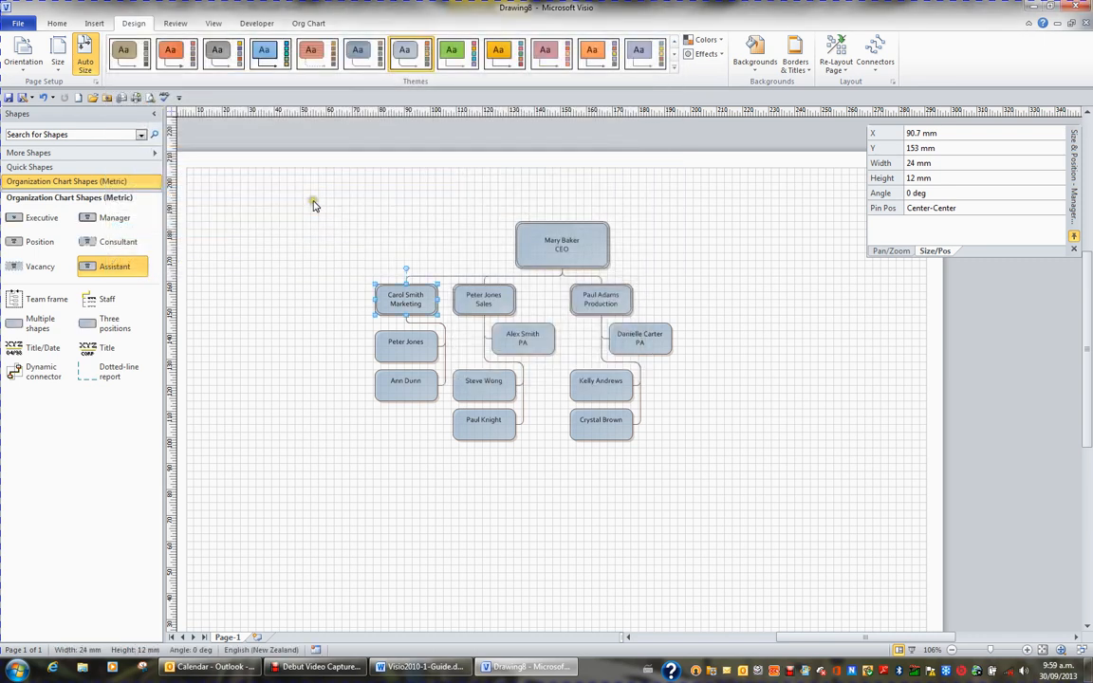
Re-lay out the page as a left-to-right hierarchy
click(842, 68)
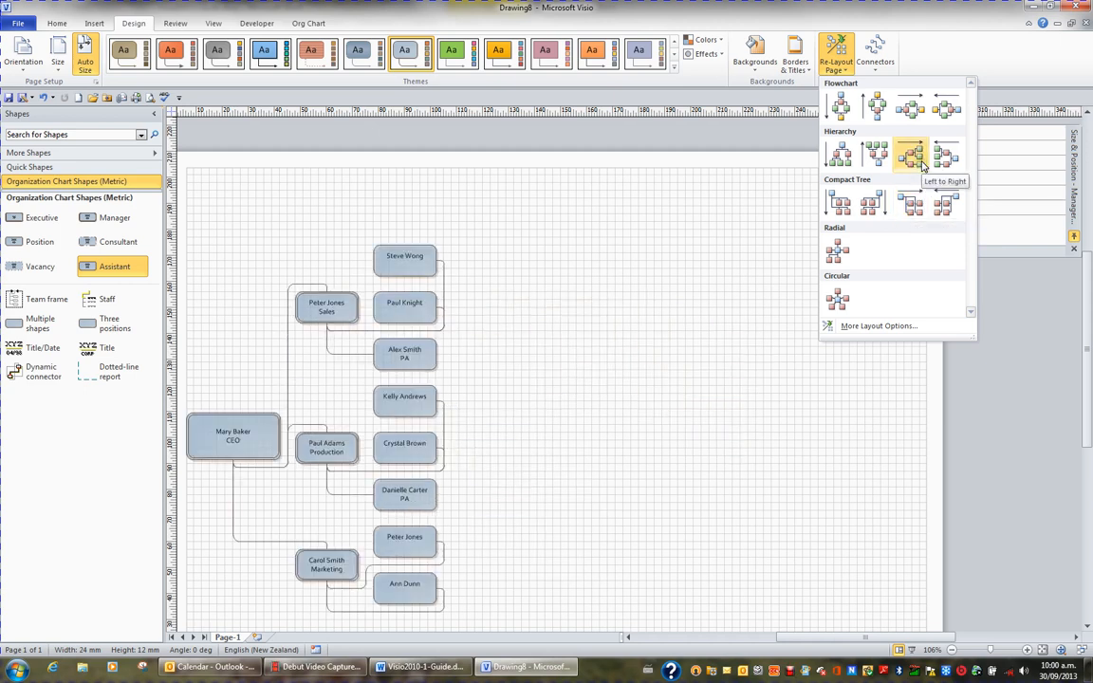
click(923, 161)
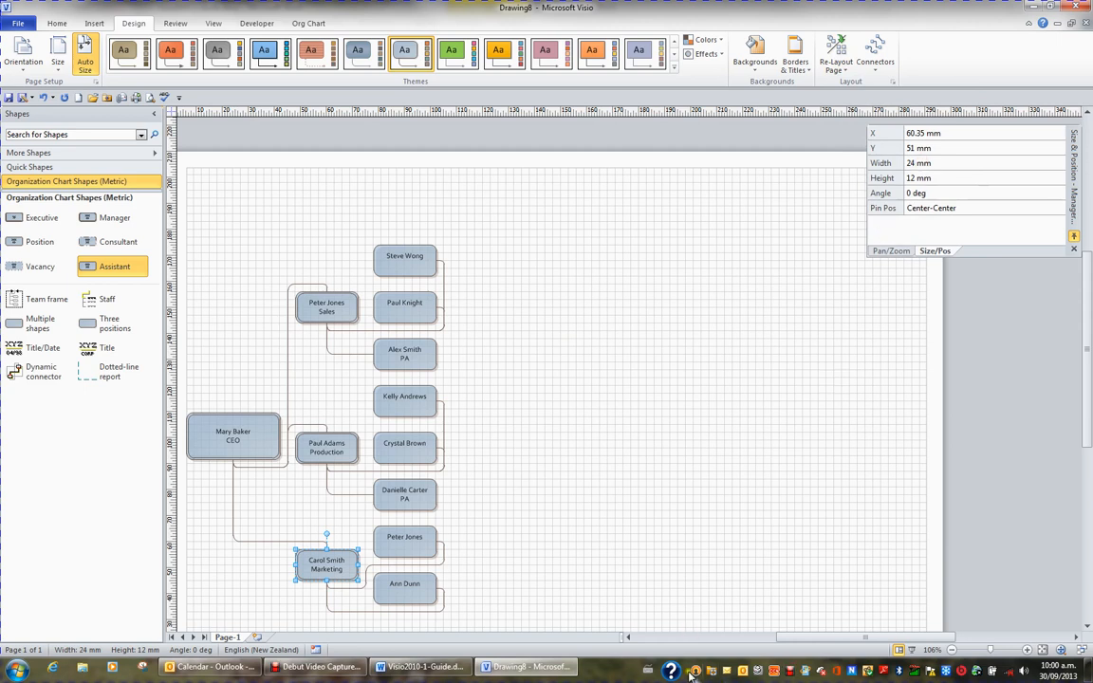
click(629, 638)
click(629, 638)
scroll(667, 536, down, 1)
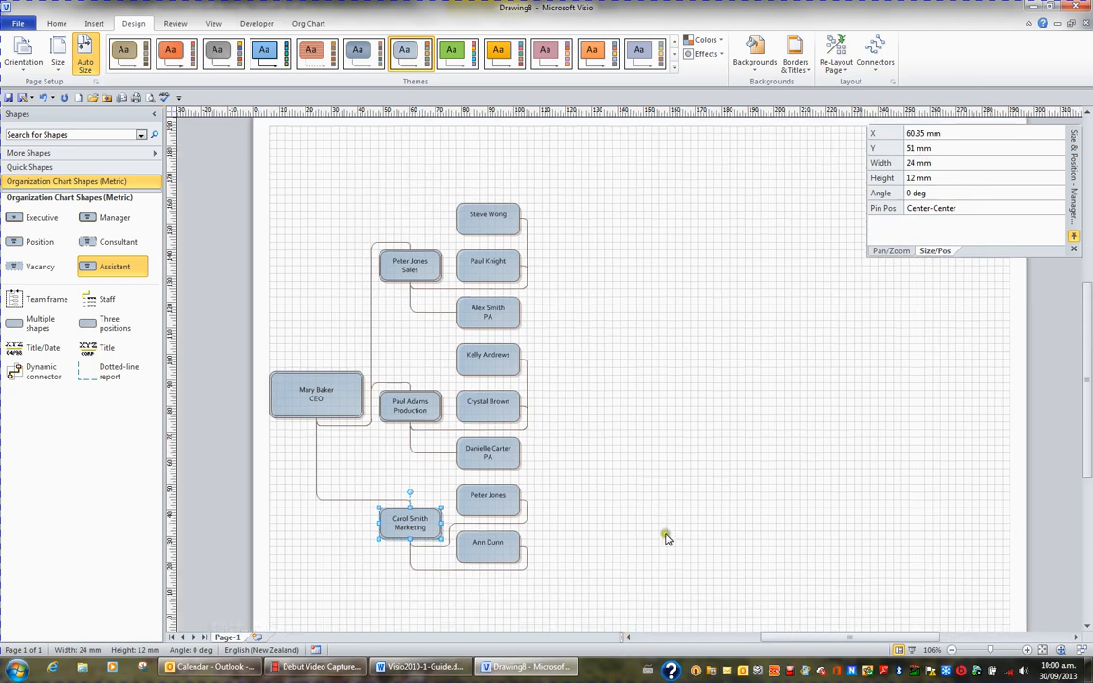
scroll(666, 535, down, 1)
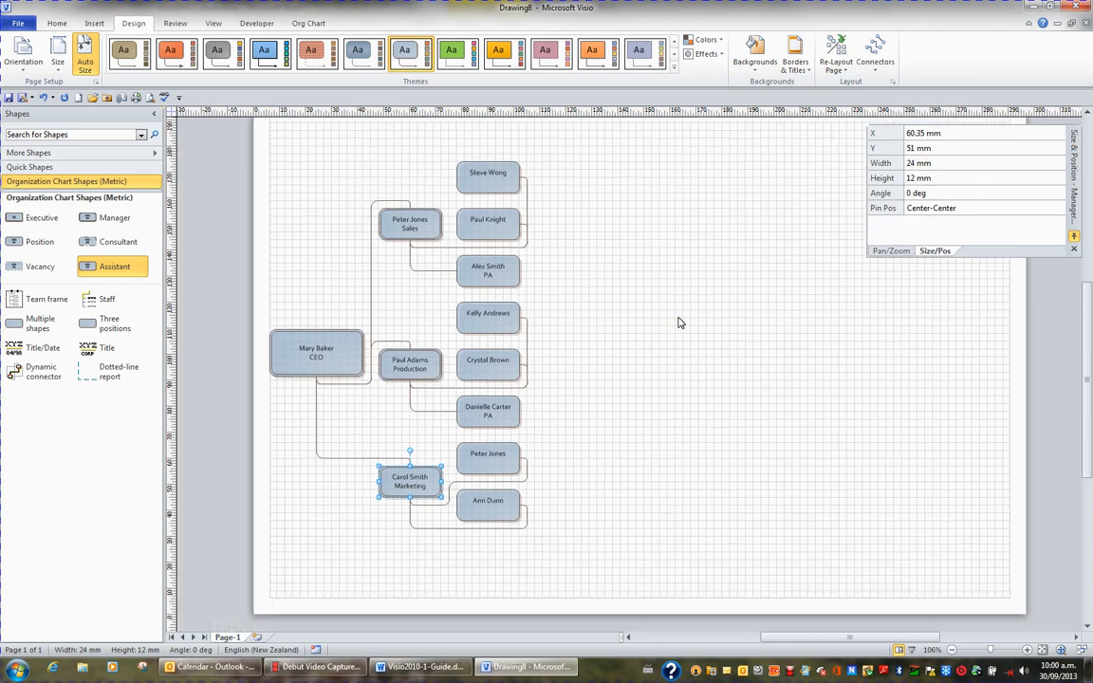
Give the uppermost staff shape under the Sales manager a light tan fill and a red outline
click(503, 173)
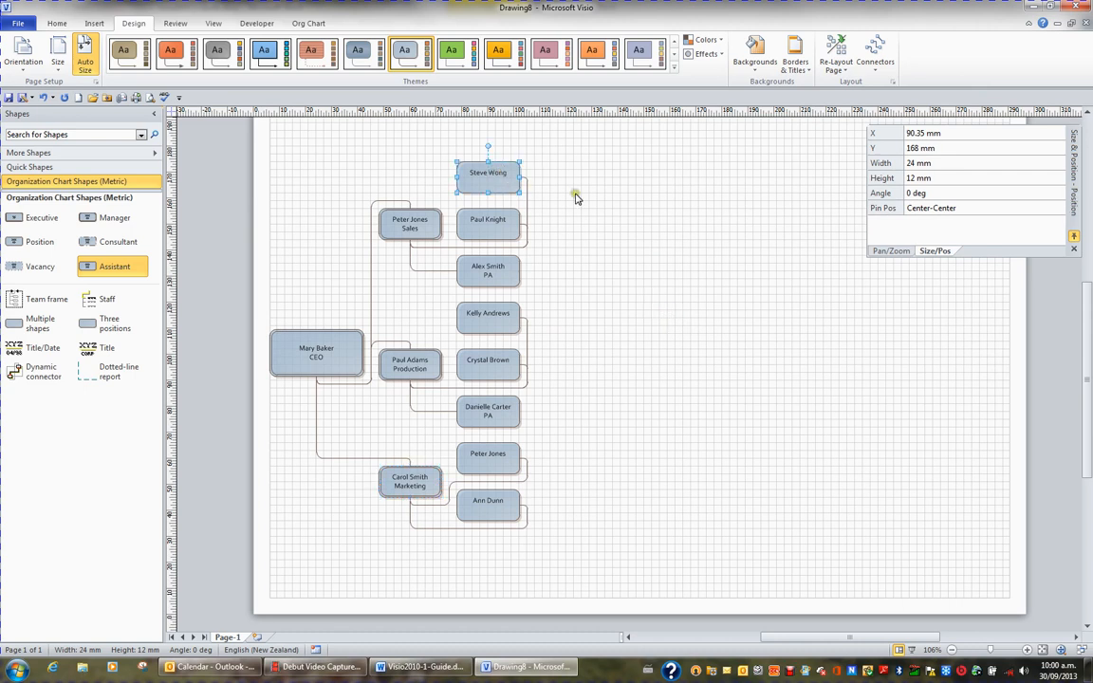
click(57, 24)
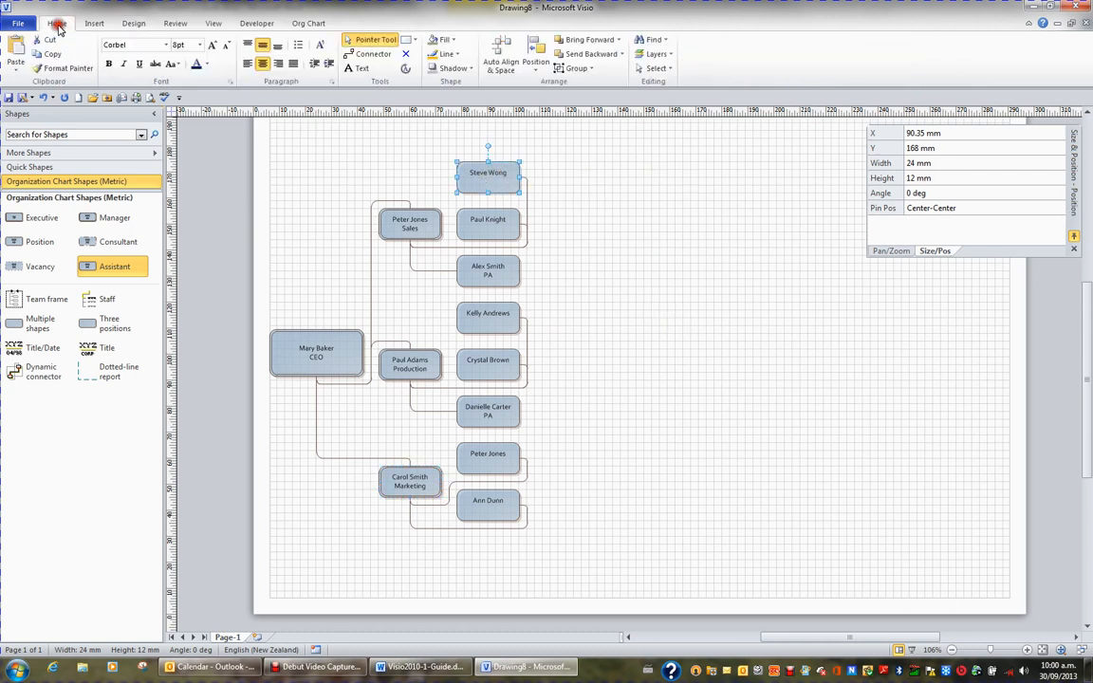
click(453, 41)
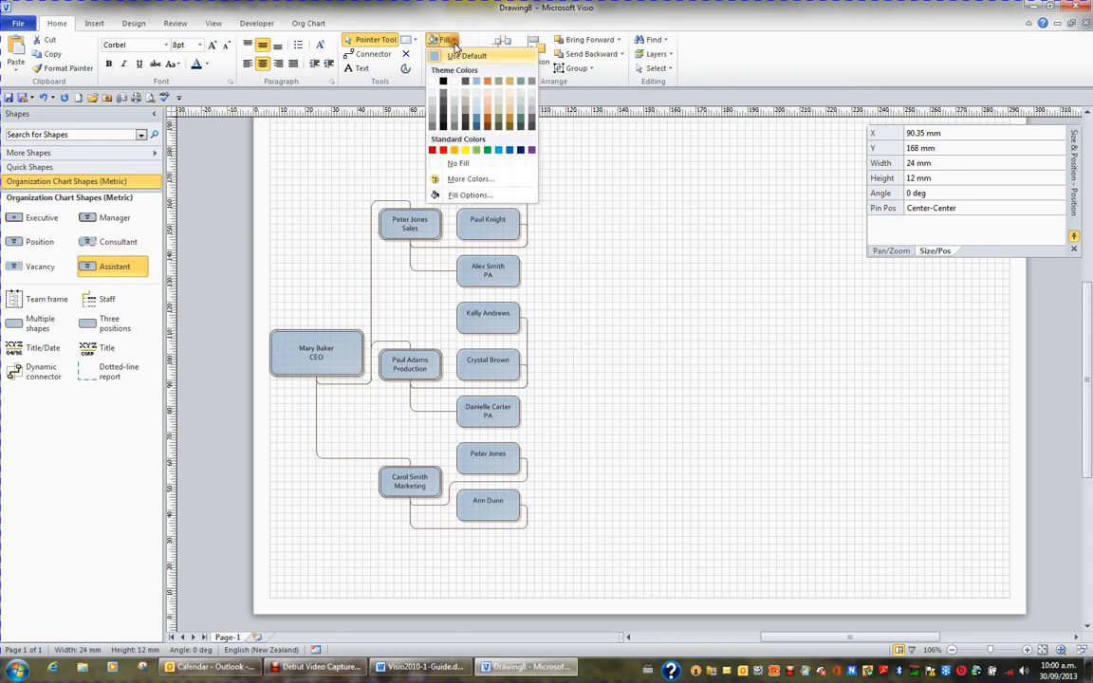
click(509, 109)
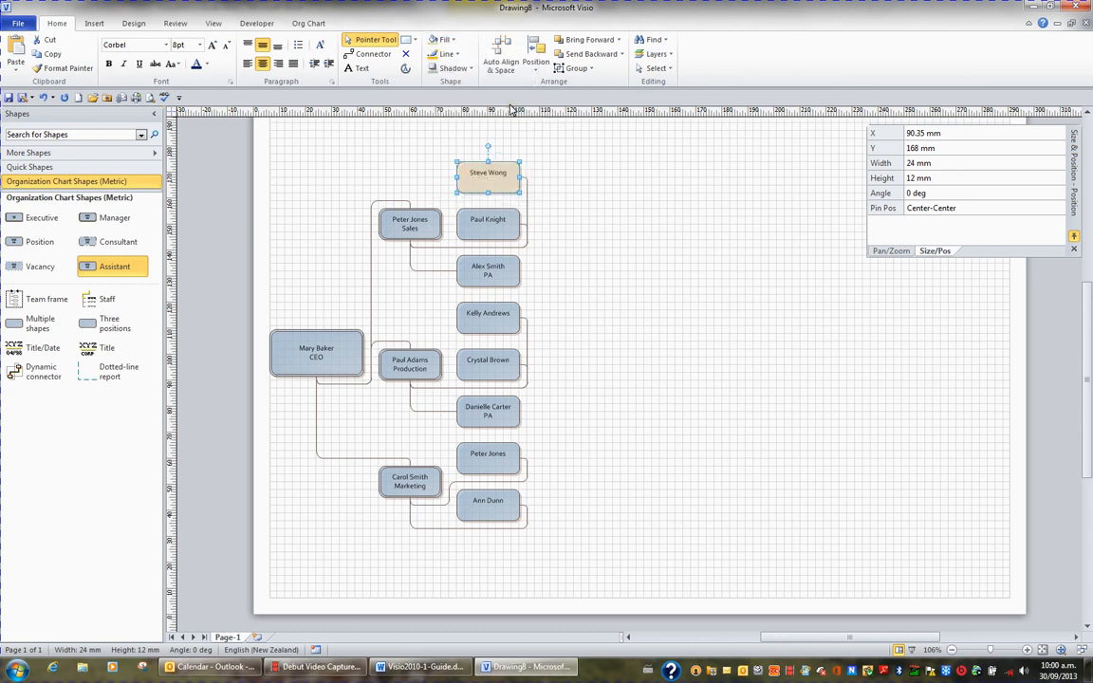
click(446, 55)
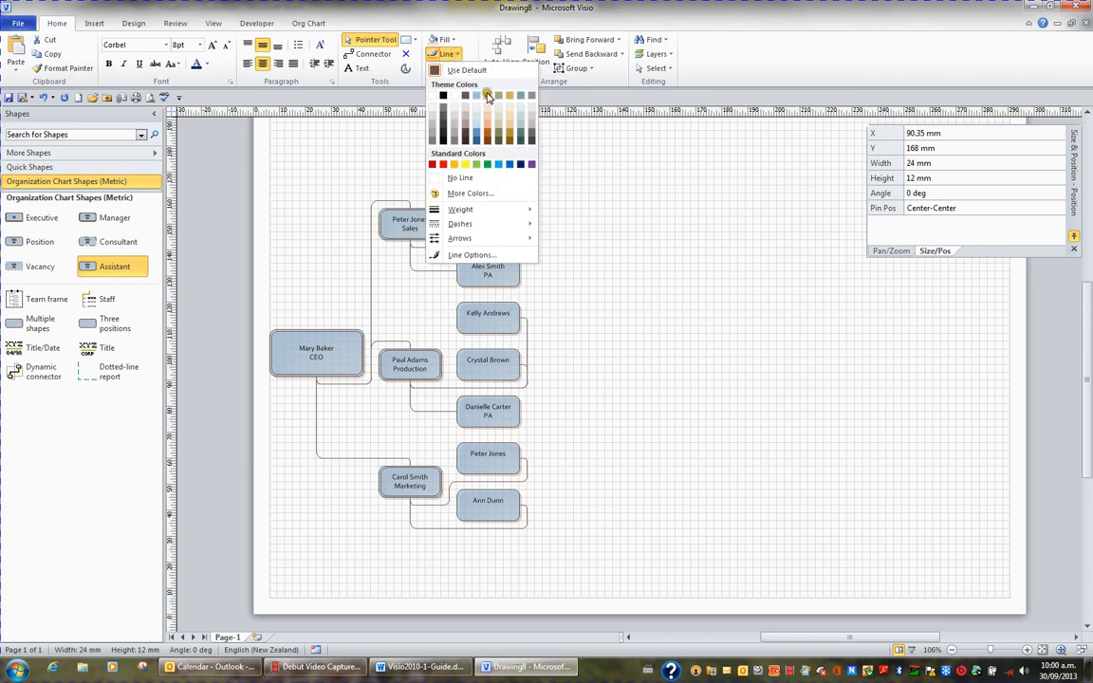
click(446, 166)
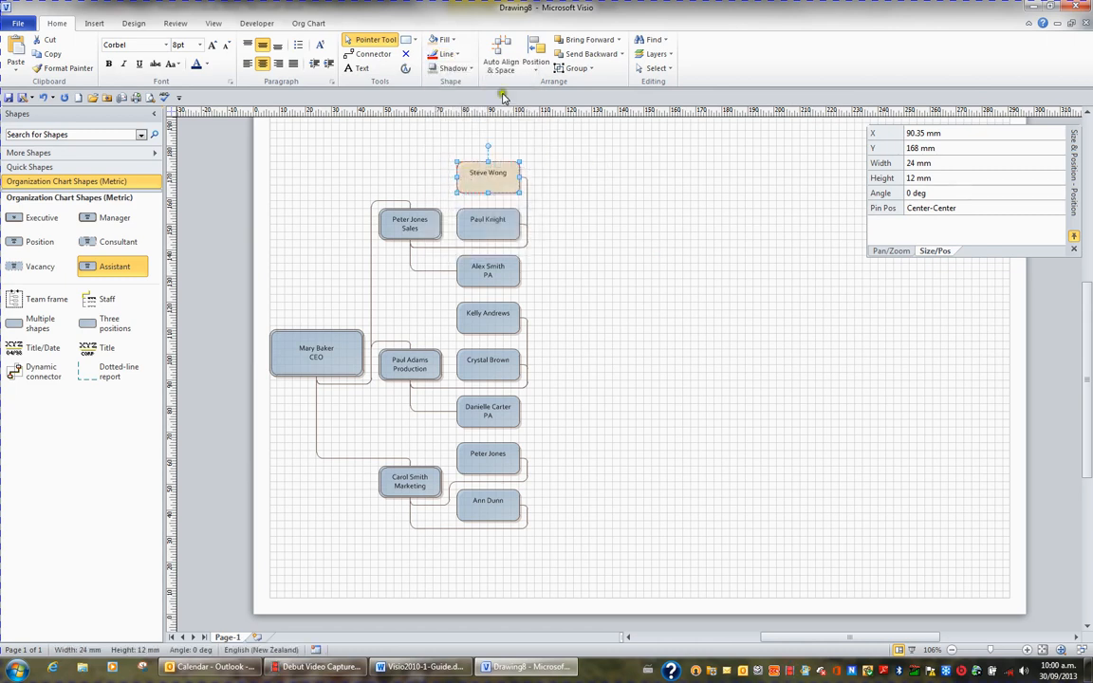
Give the tan staff shape a light grey shadow and review its shadow options
click(453, 68)
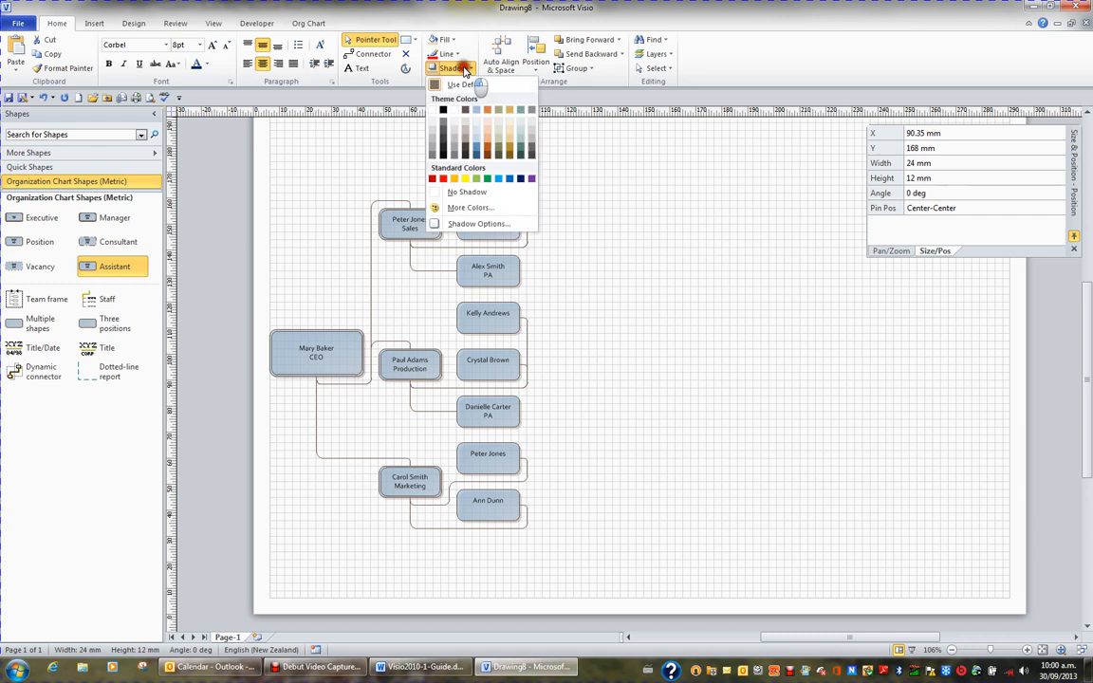
click(432, 132)
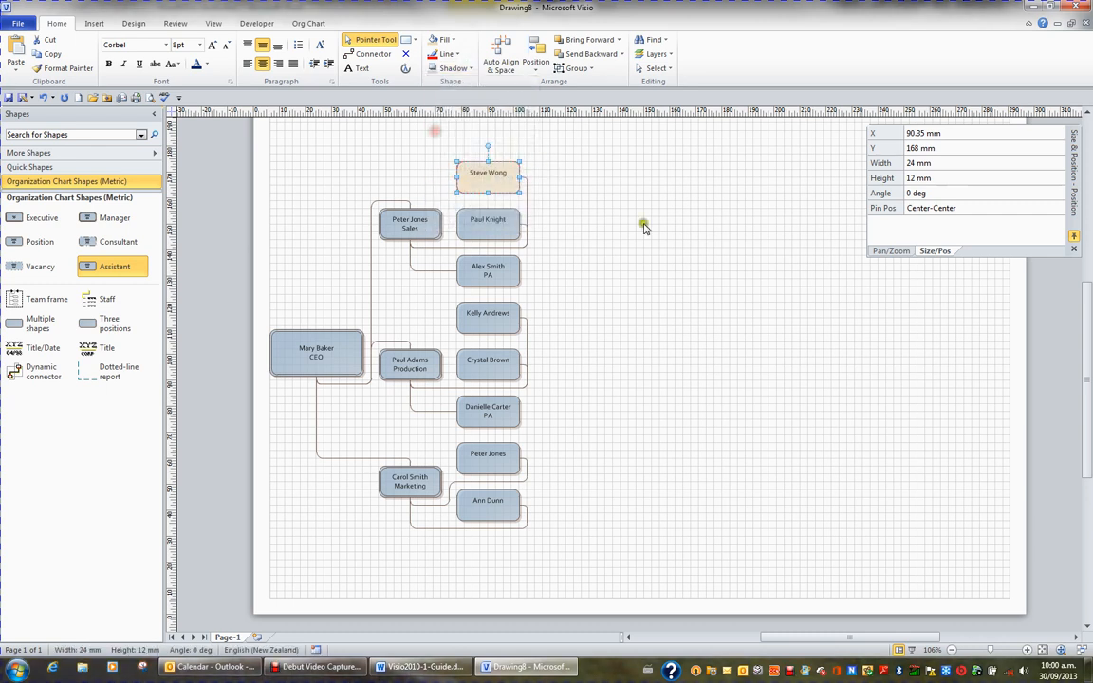
click(472, 70)
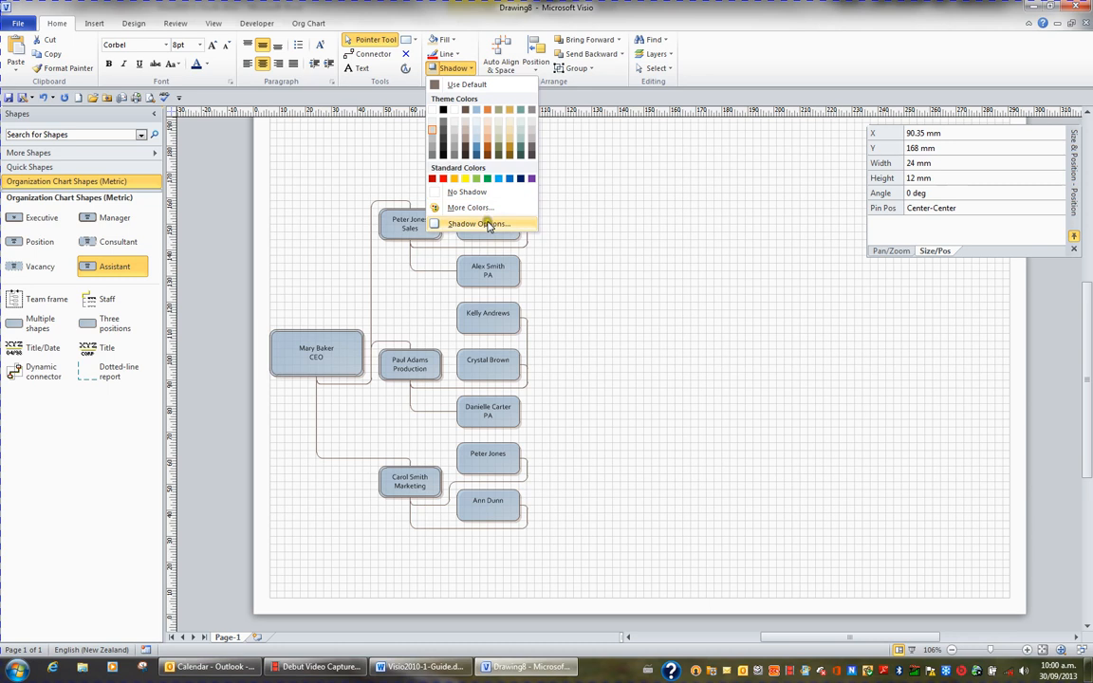
click(458, 224)
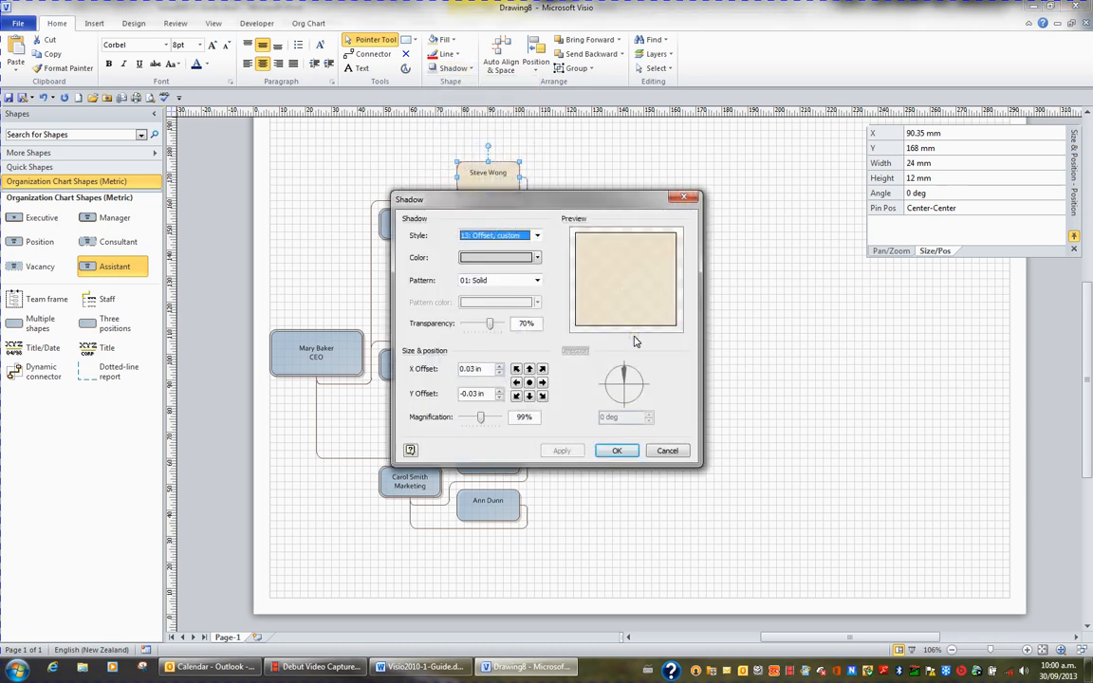
click(667, 449)
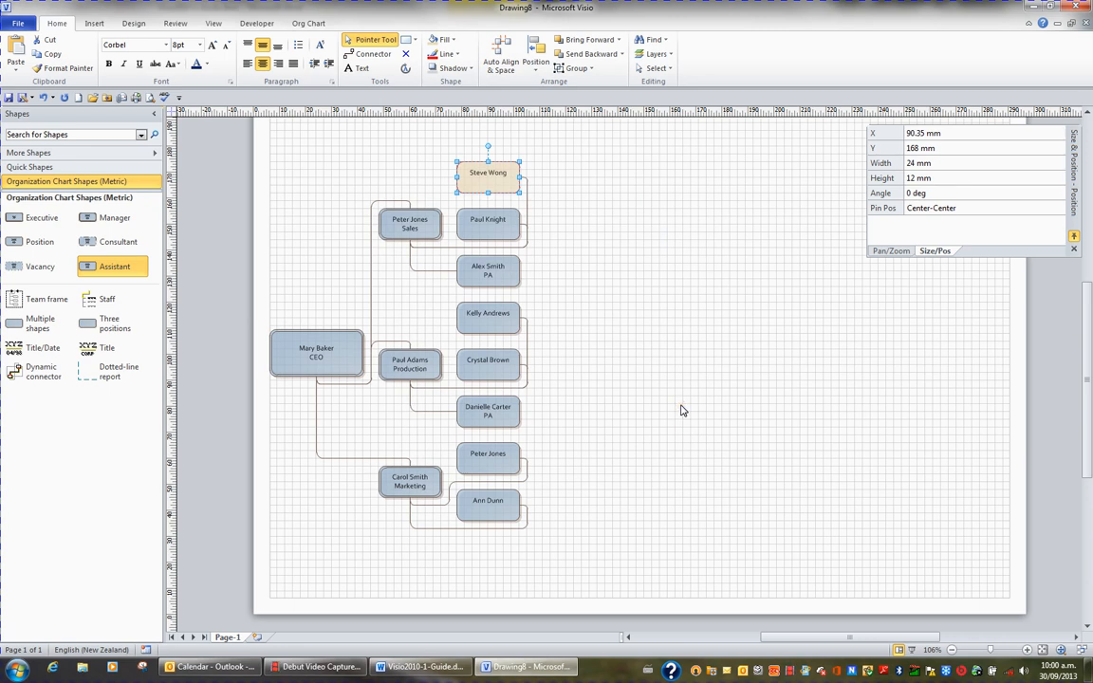
Add a Title shape above the chart at about X 136.5 mm, Y 192 mm, with the company name Software Solutions
scroll(681, 404, up, 2)
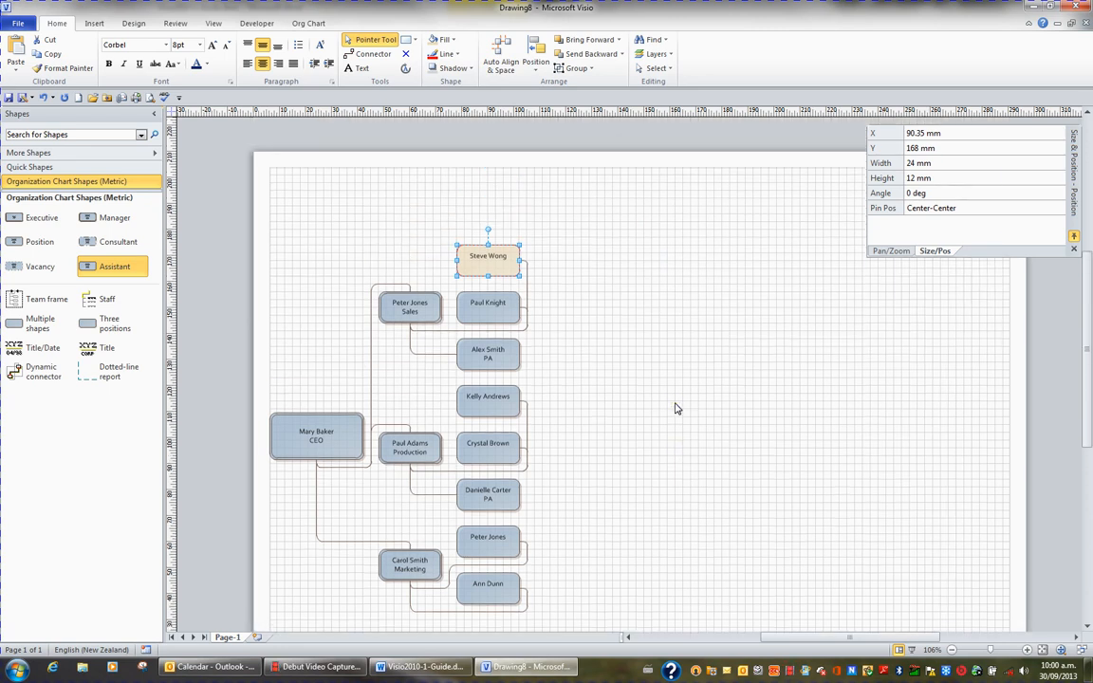
drag(114, 351, 611, 200)
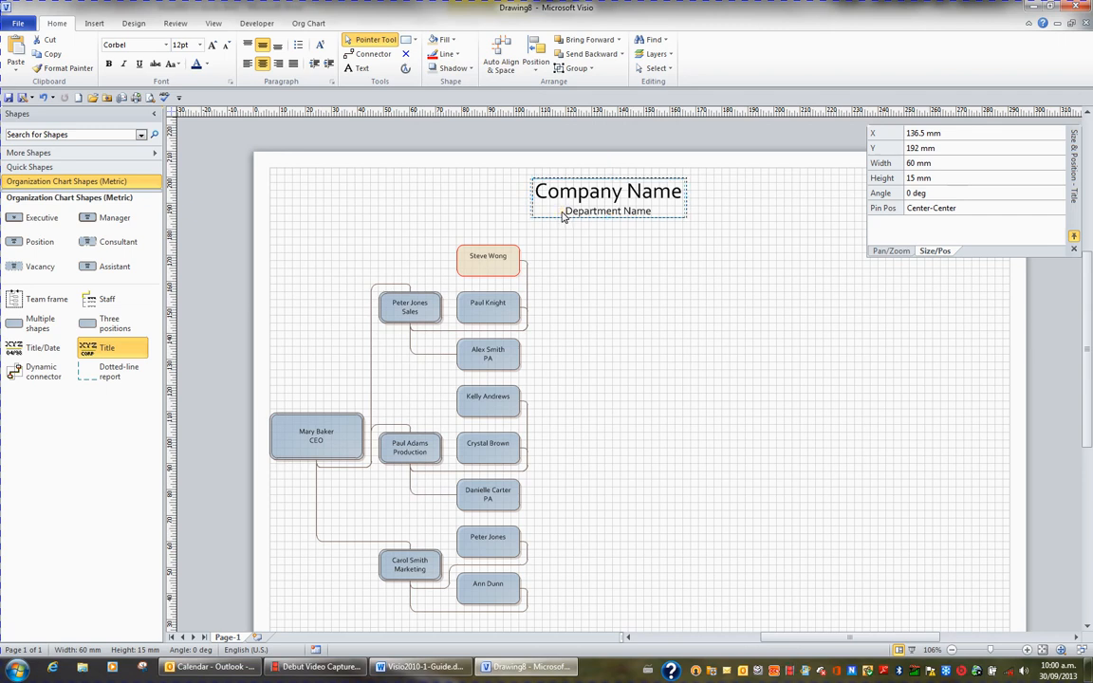
double_click(562, 215)
text(Softw)
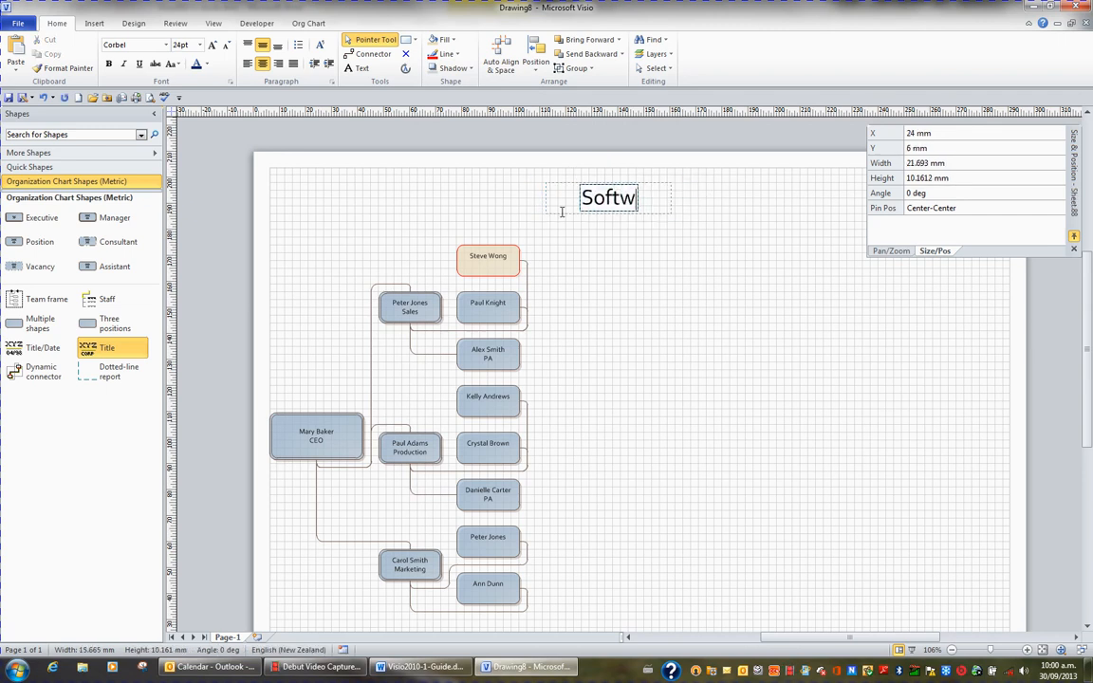
text(are Solutions)
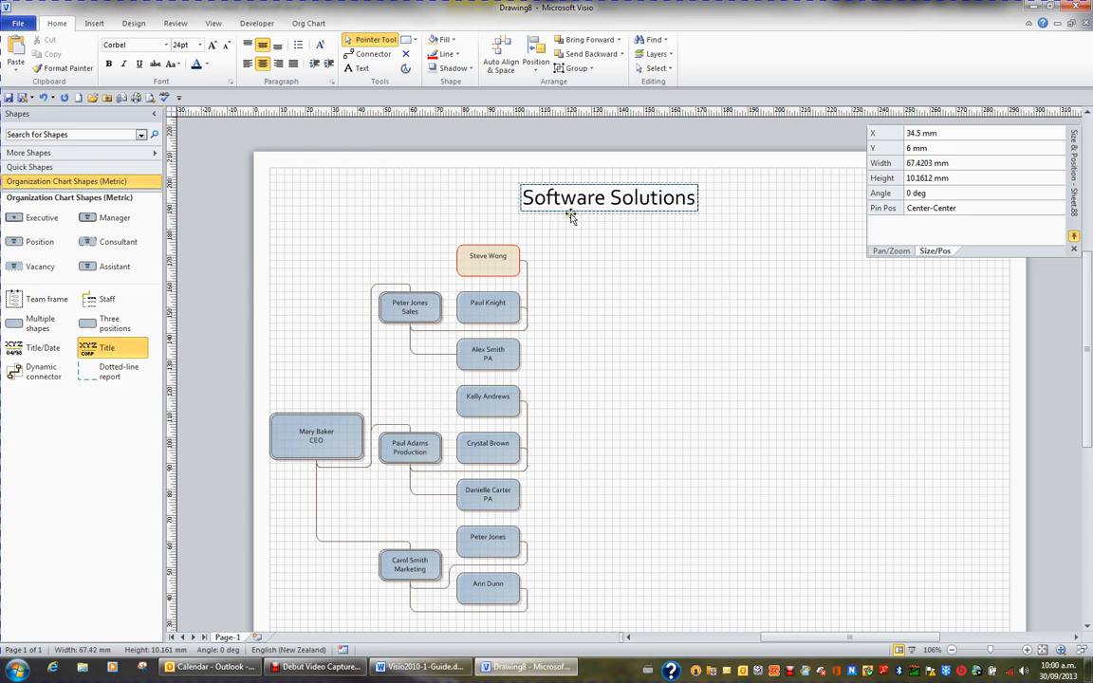
click(598, 280)
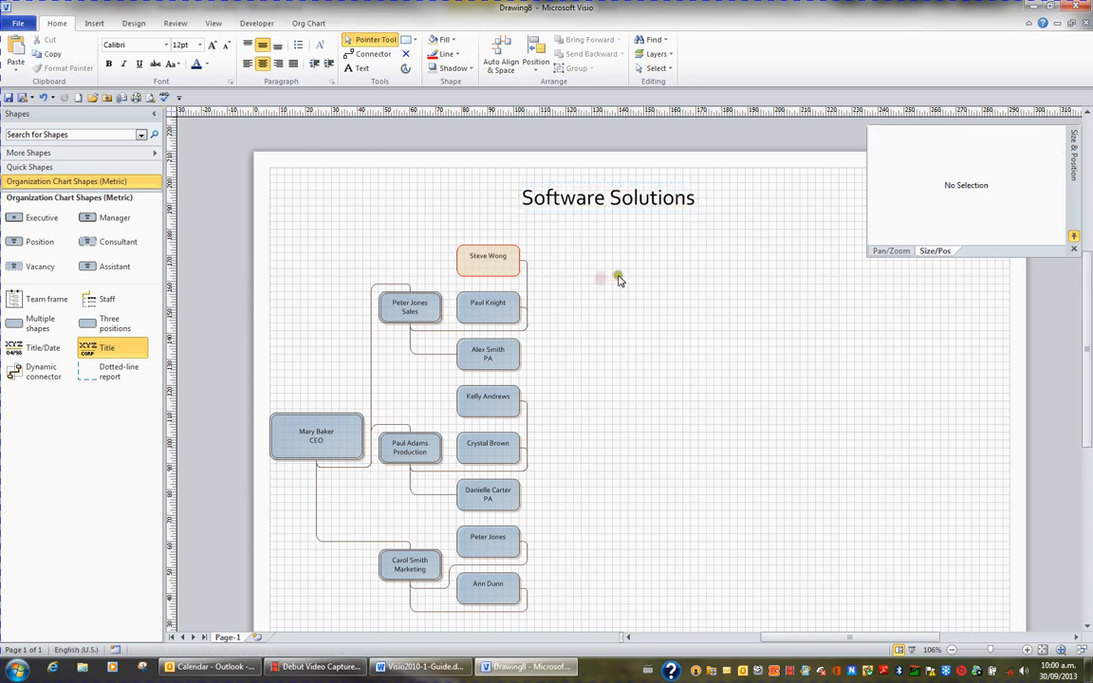